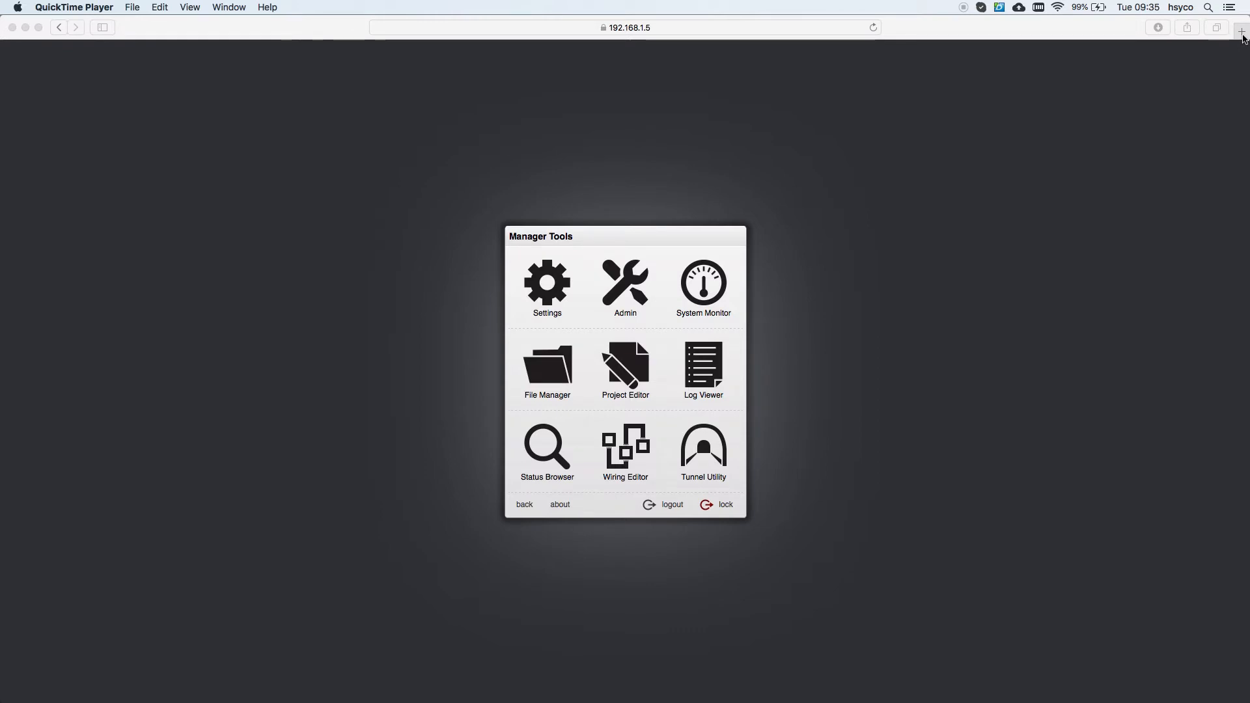
# Step: Open a new Safari tab showing the Favorites page
pyautogui.click(1241, 37)
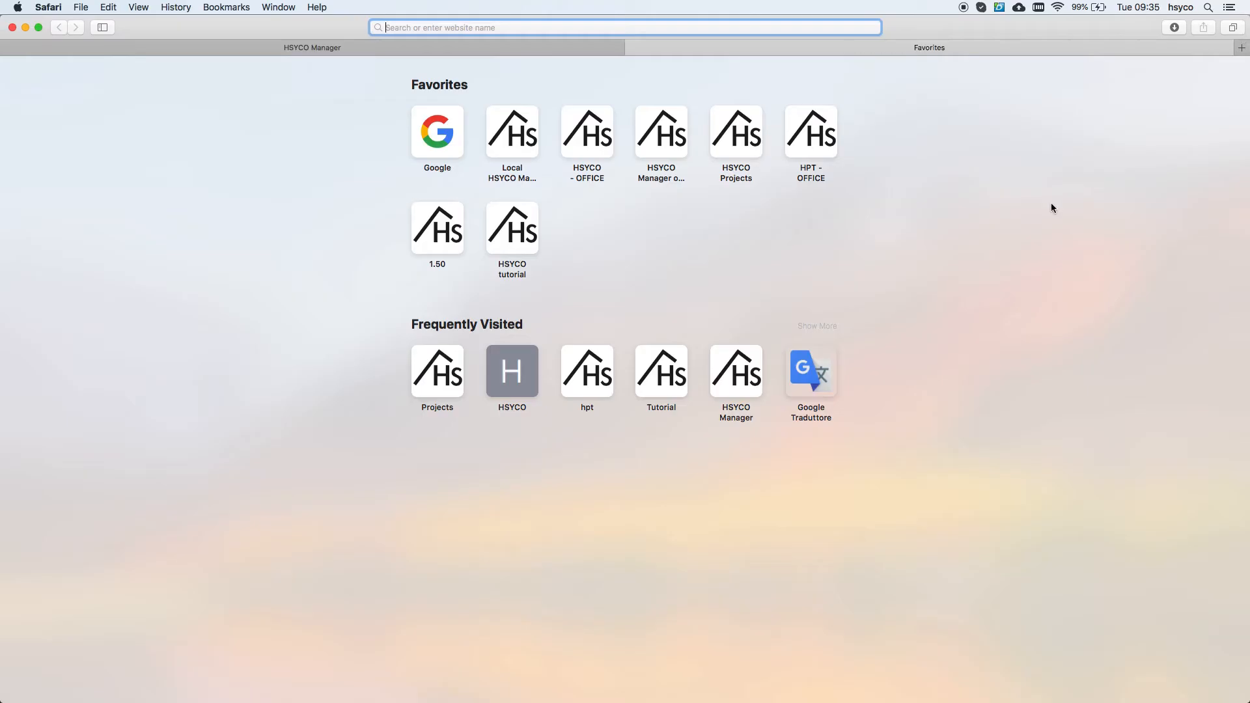
# Step: Load the BTicino My Home Driver Manager at 192.168.1.202 in the new tab
pyautogui.write('192')
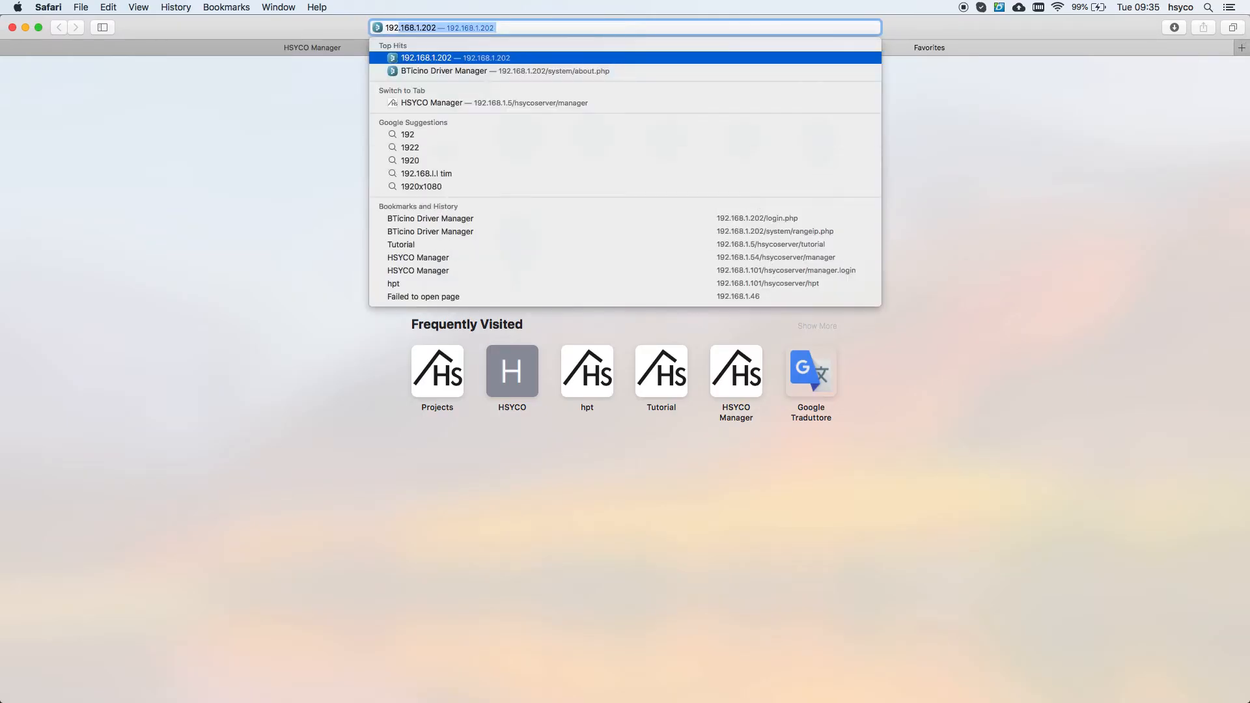
pyautogui.write('.168.1.')
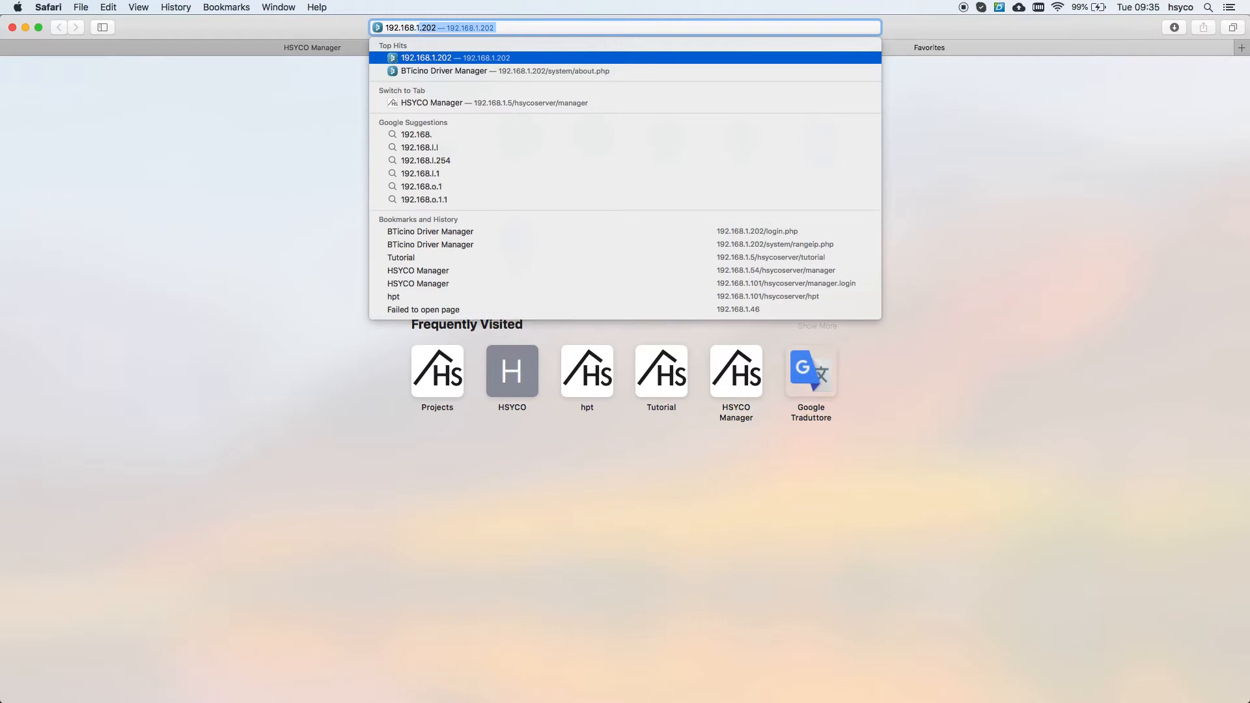
pyautogui.write('202')
pyautogui.press('Return')
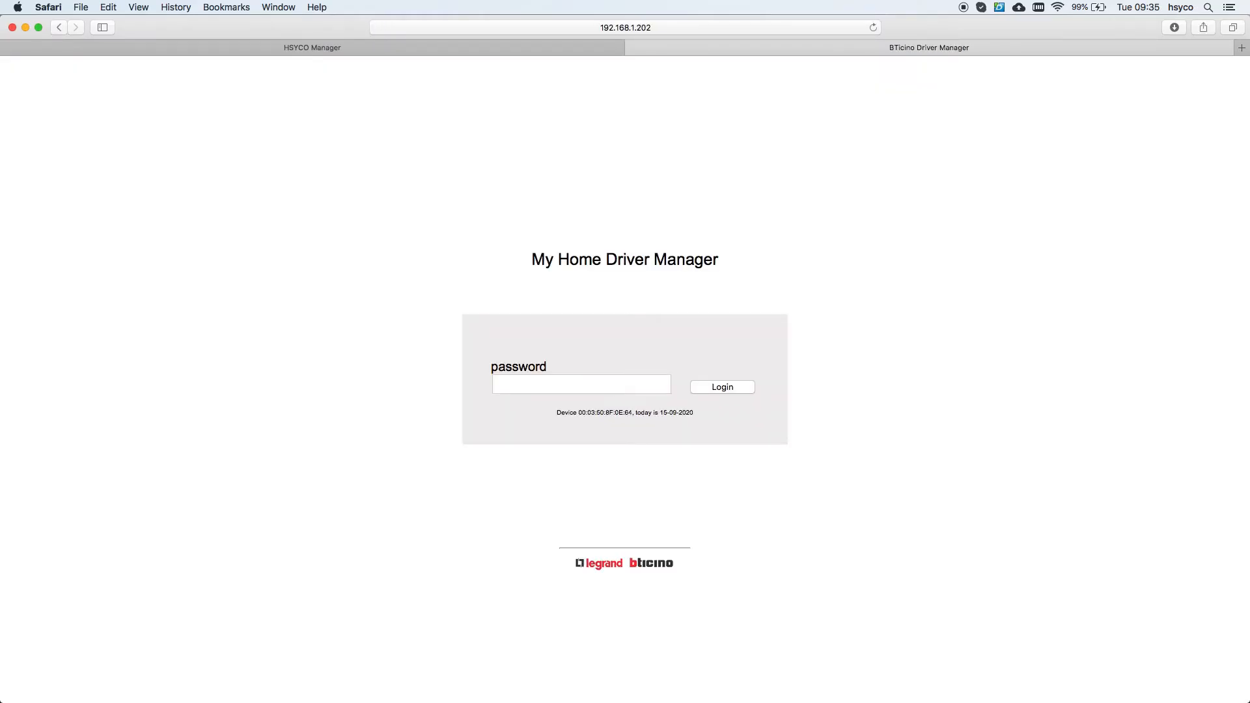
# Step: Log in to the driver manager without saving the password, then view the OWN/Range IP page
pyautogui.click(530, 389)
pyautogui.write('••••••••')
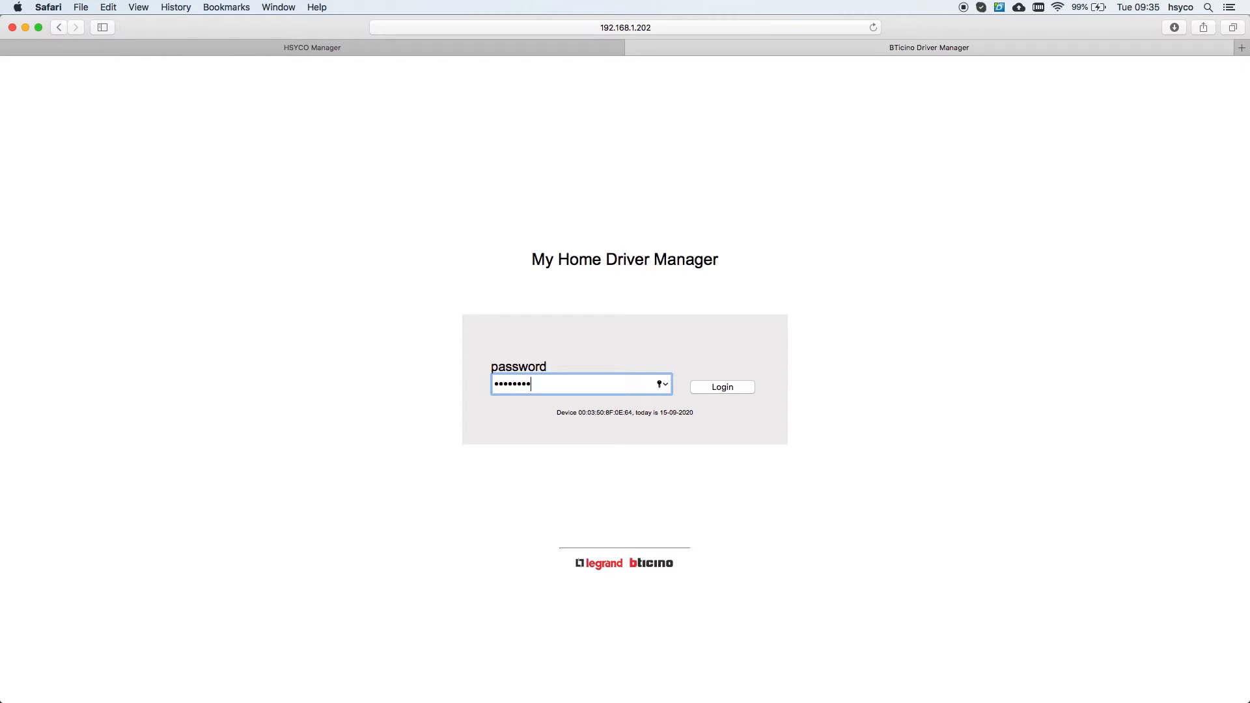
pyautogui.click(730, 386)
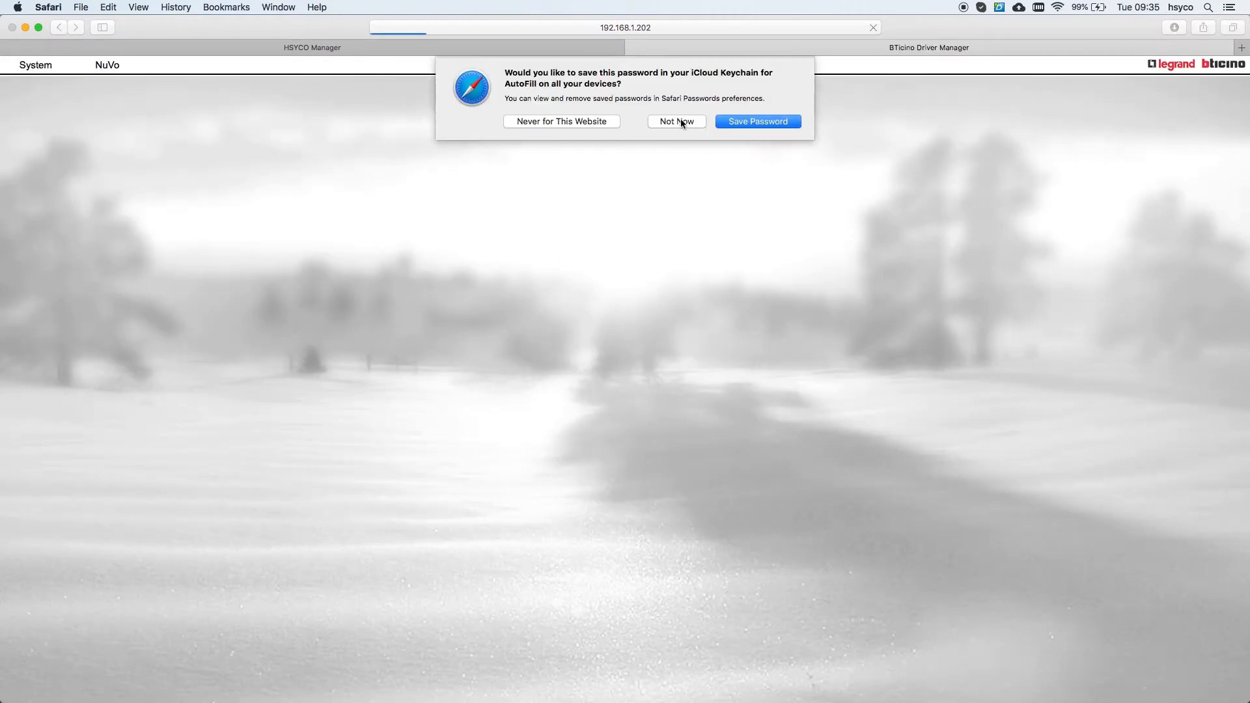
pyautogui.click(678, 122)
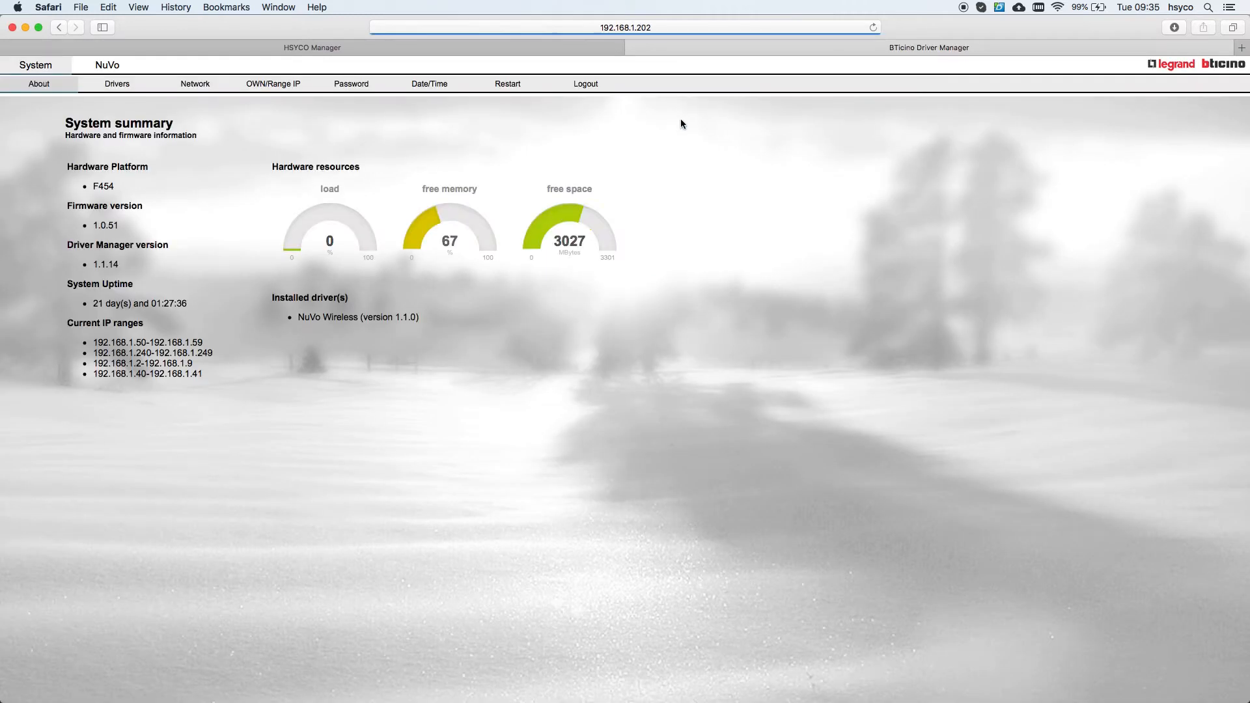
pyautogui.click(262, 91)
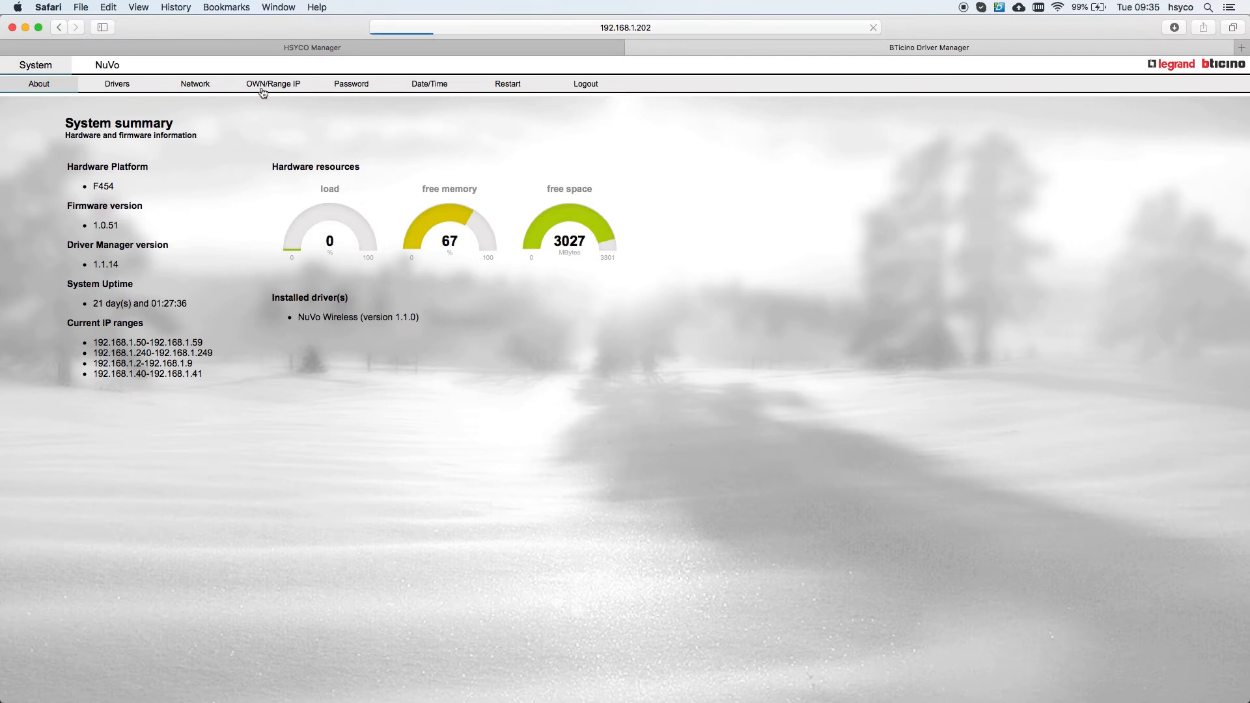
pyautogui.click(343, 47)
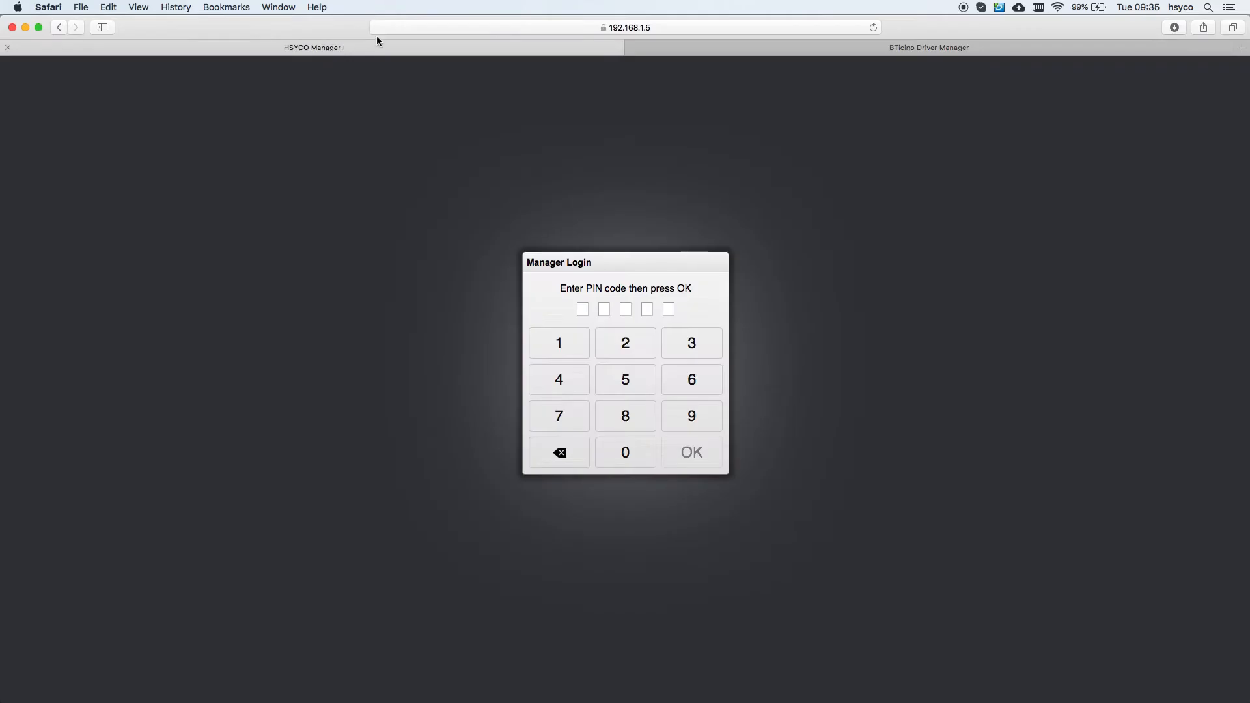
pyautogui.click(628, 27)
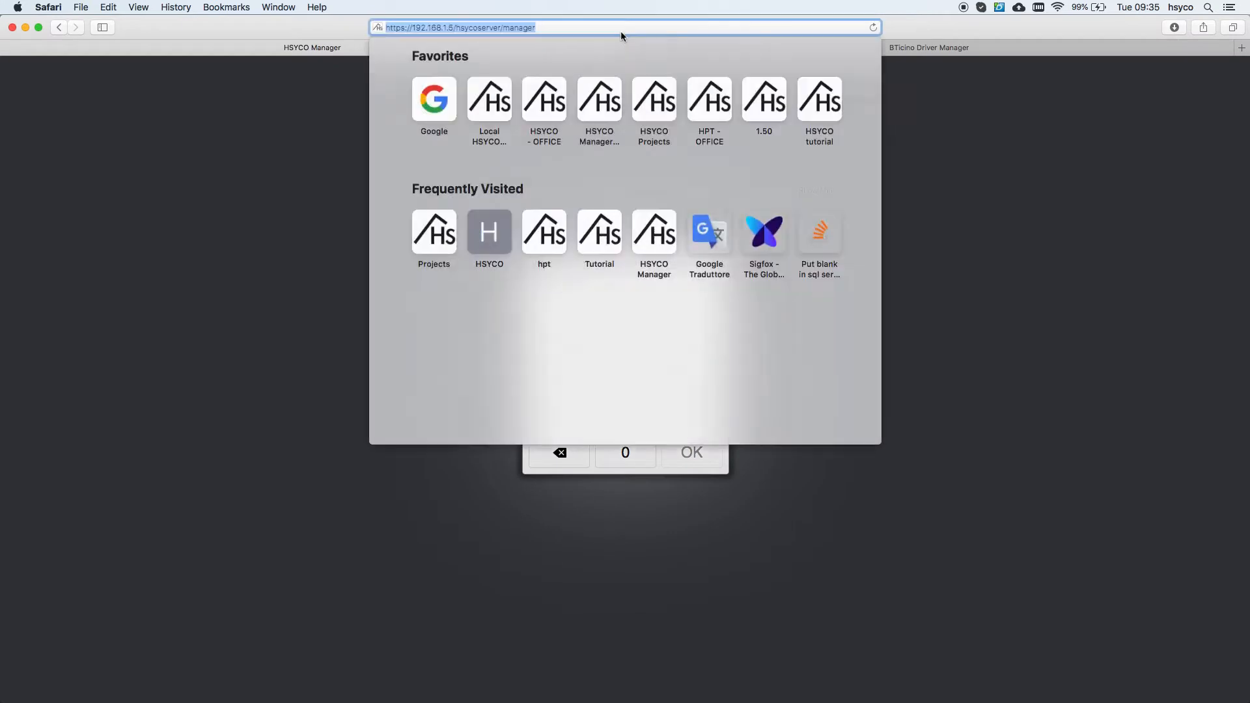
pyautogui.click(411, 27)
pyautogui.hotkey('shift', 'Right')
pyautogui.hotkey('shift', 'Right')
pyautogui.hotkey('shift', 'Right')
pyautogui.hotkey('shift', 'Right')
pyautogui.hotkey('shift', 'Right')
pyautogui.hotkey('shift', 'Right')
pyautogui.hotkey('shift', 'Right')
pyautogui.hotkey('shift', 'Right')
pyautogui.hotkey('shift', 'Right')
pyautogui.hotkey('shift', 'Right')
pyautogui.hotkey('shift', 'Right')
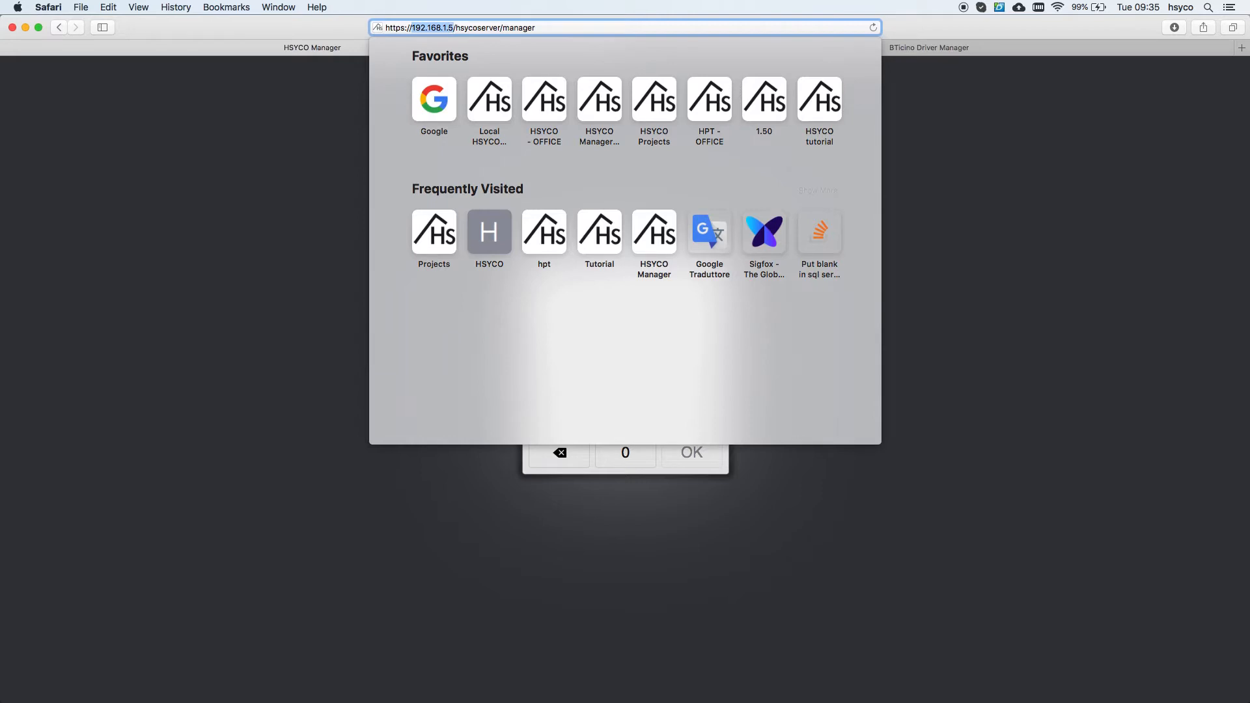
pyautogui.click(989, 52)
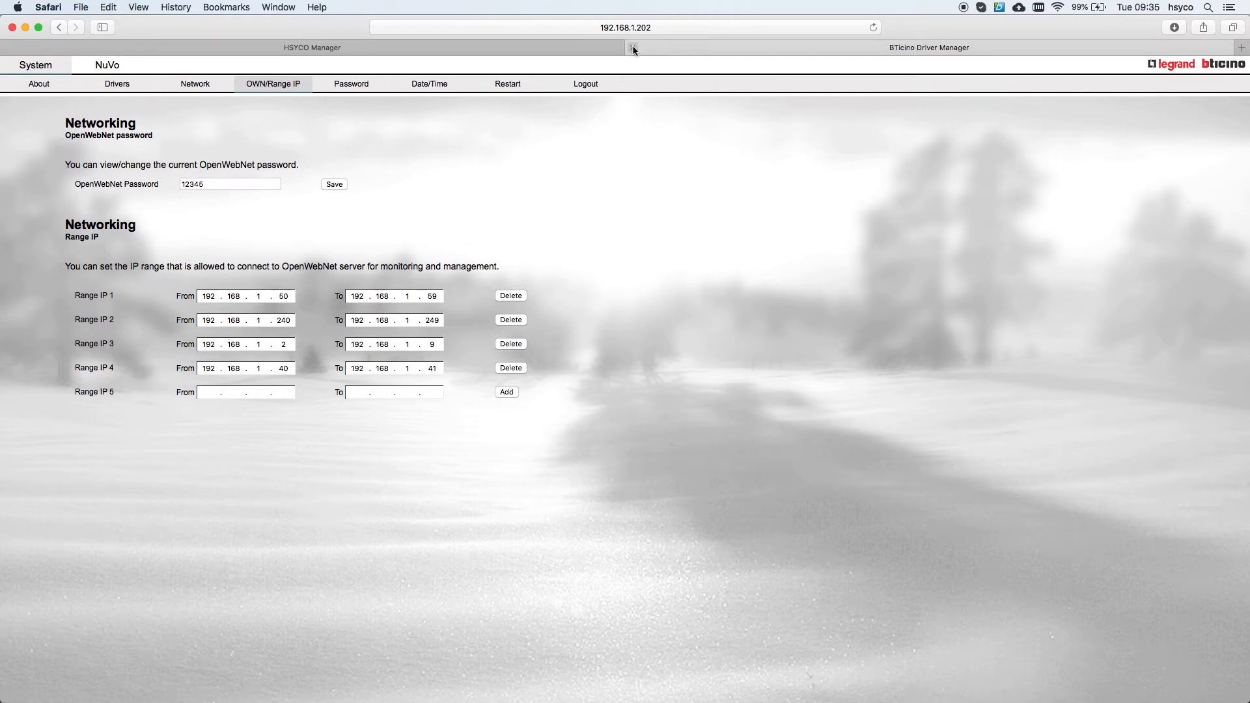
# Step: Close the driver manager tab, log in to HSYCO Manager with the PIN, and reach Settings > I/O Servers
pyautogui.click(632, 48)
pyautogui.write('•')
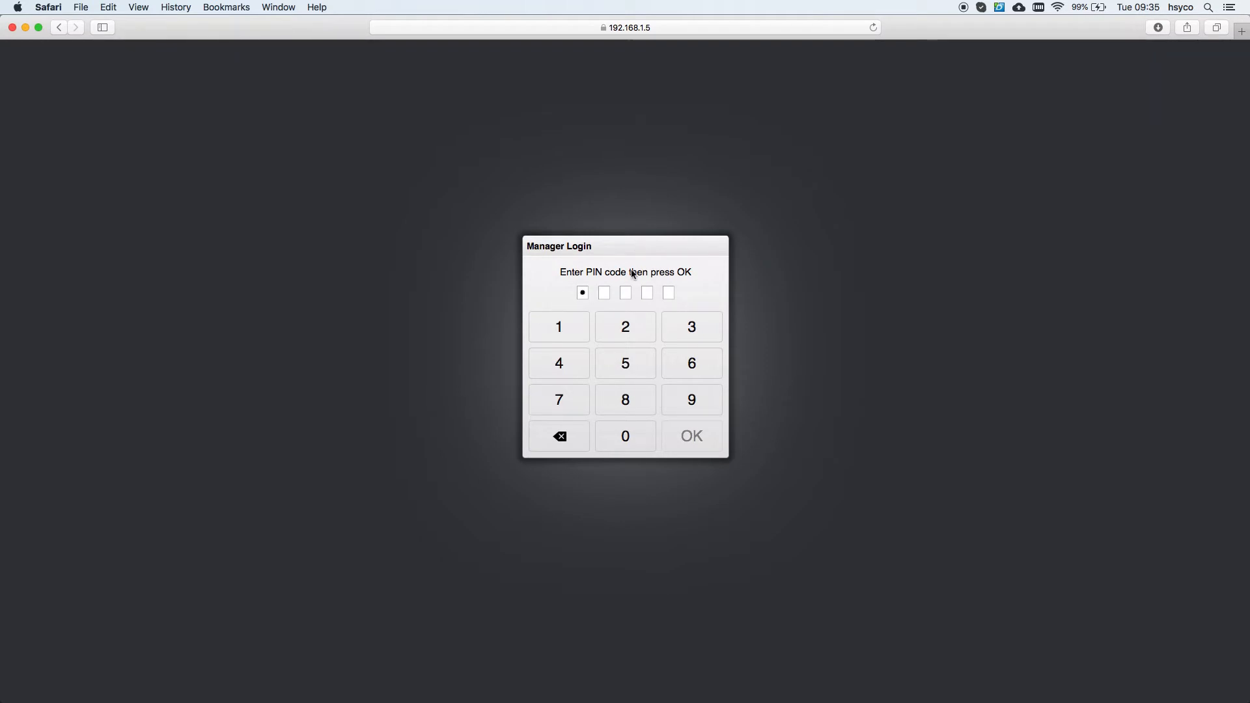
pyautogui.write('••••')
pyautogui.press('Return')
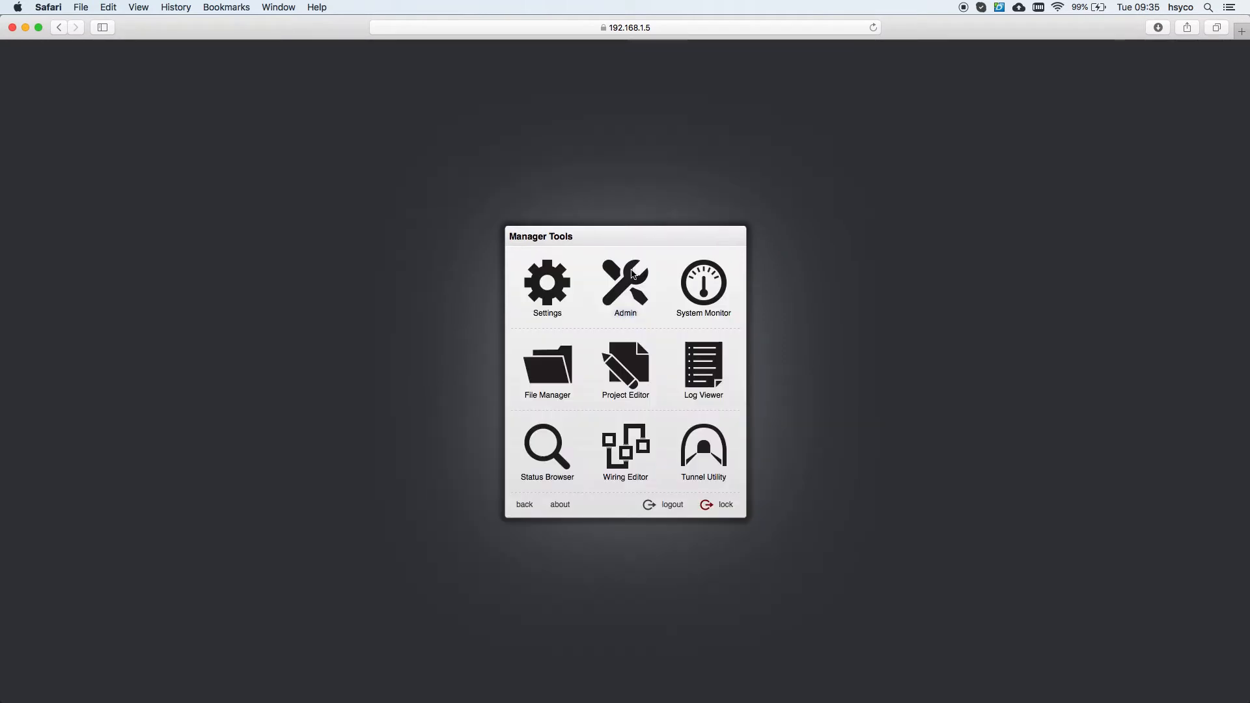
pyautogui.click(556, 290)
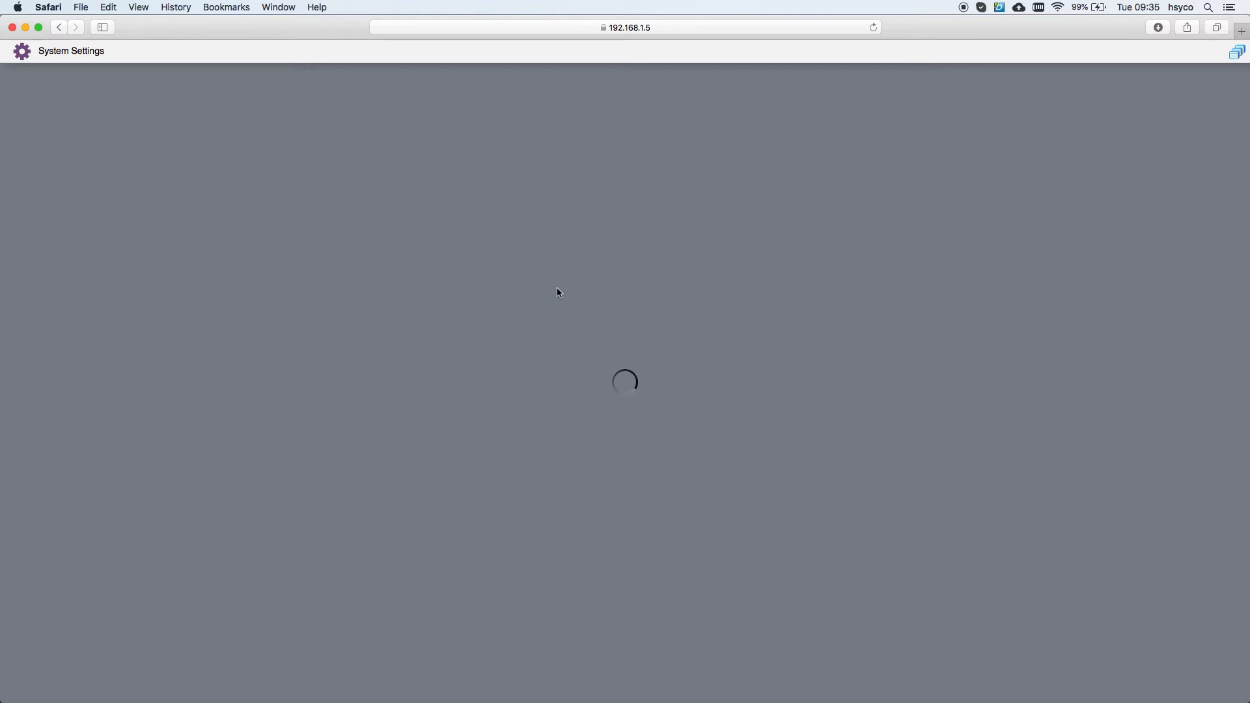
pyautogui.click(557, 233)
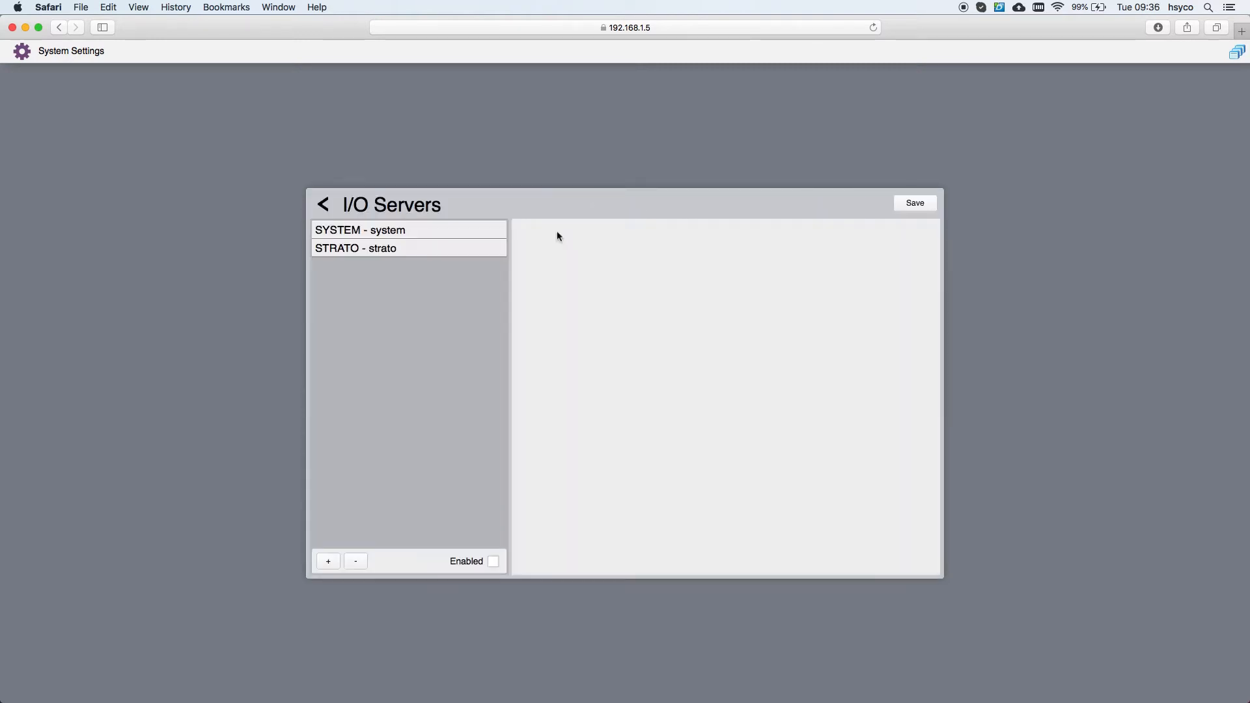
# Step: Create a new MYHOME-type I/O server with ID mh
pyautogui.click(329, 563)
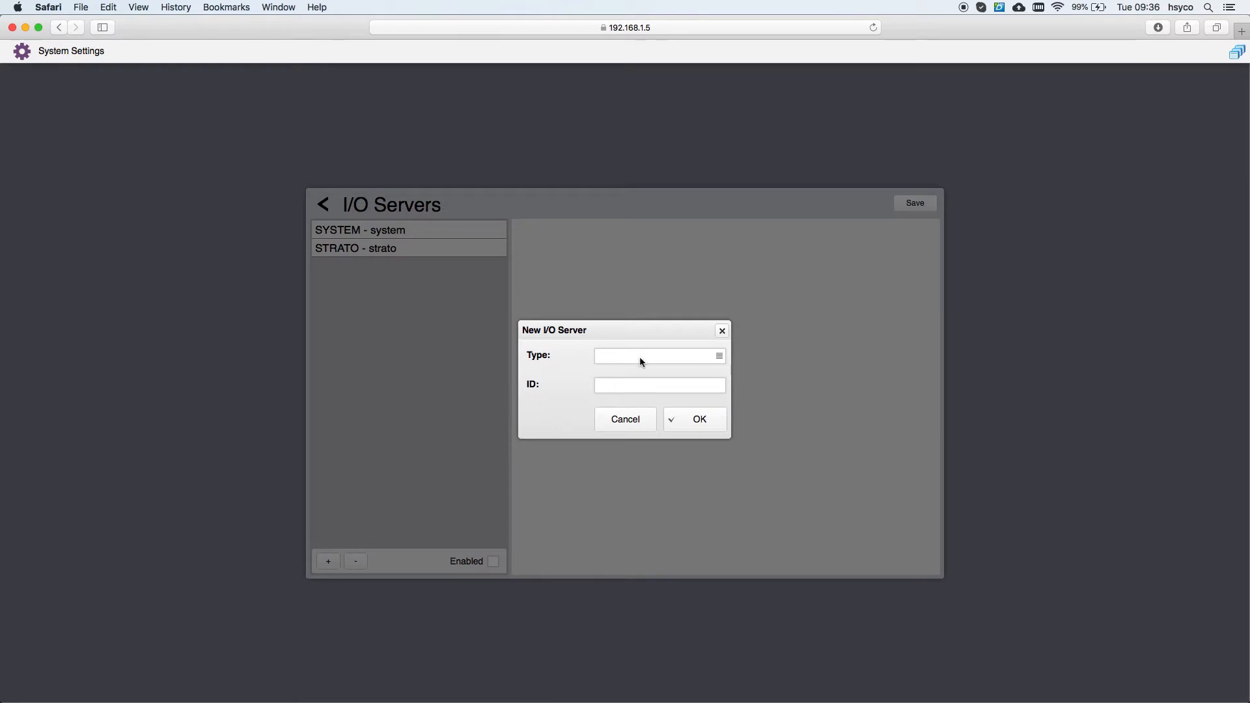
pyautogui.click(639, 356)
pyautogui.scroll(-10, 646, 465)
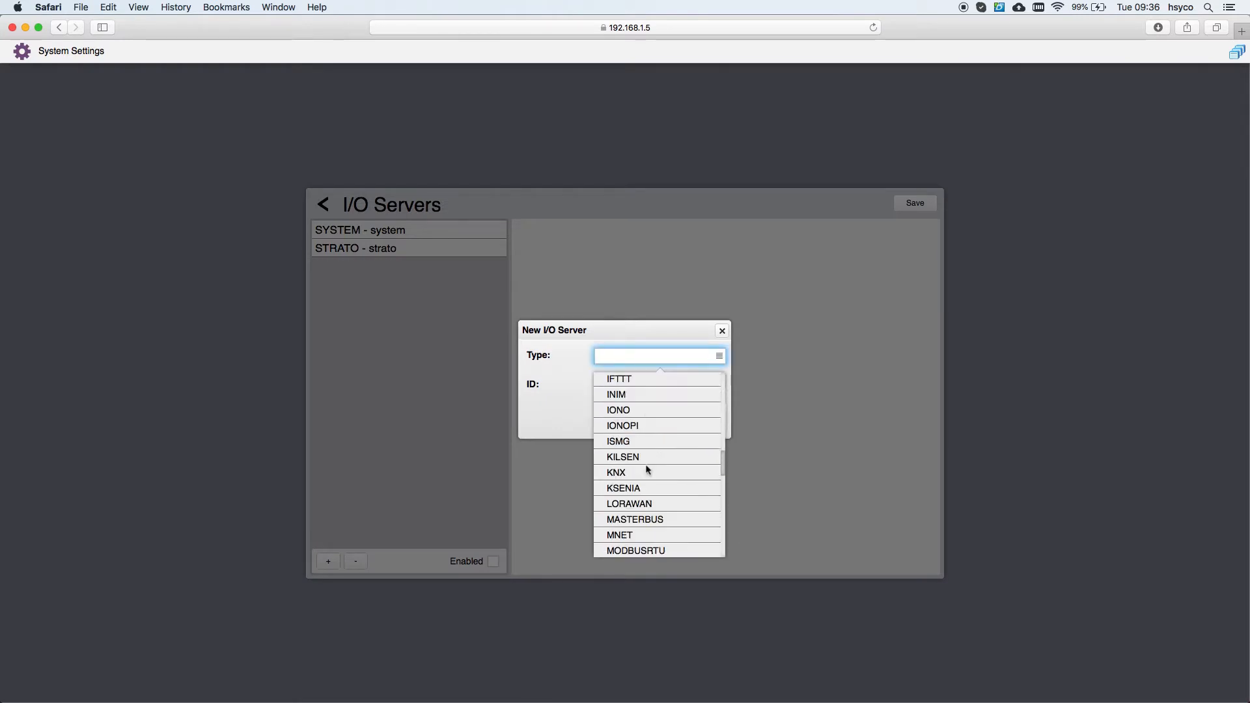
pyautogui.scroll(-4, 647, 469)
pyautogui.click(633, 442)
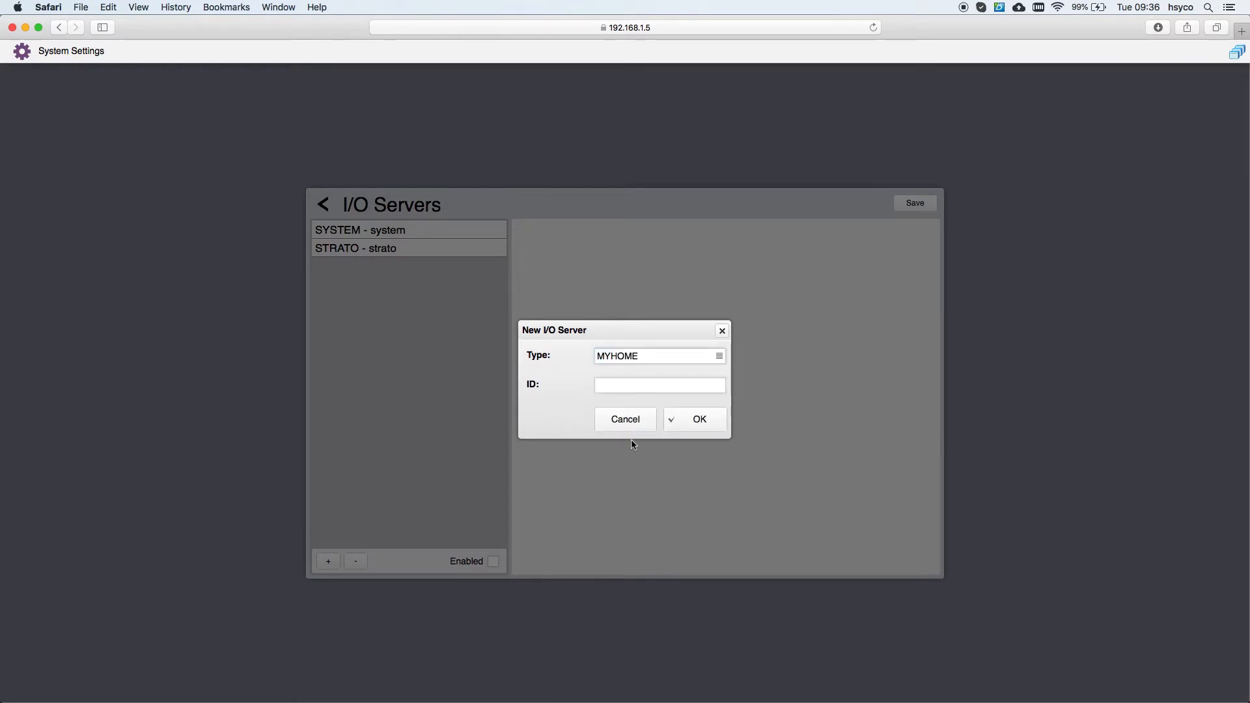
pyautogui.click(604, 384)
pyautogui.write('mh')
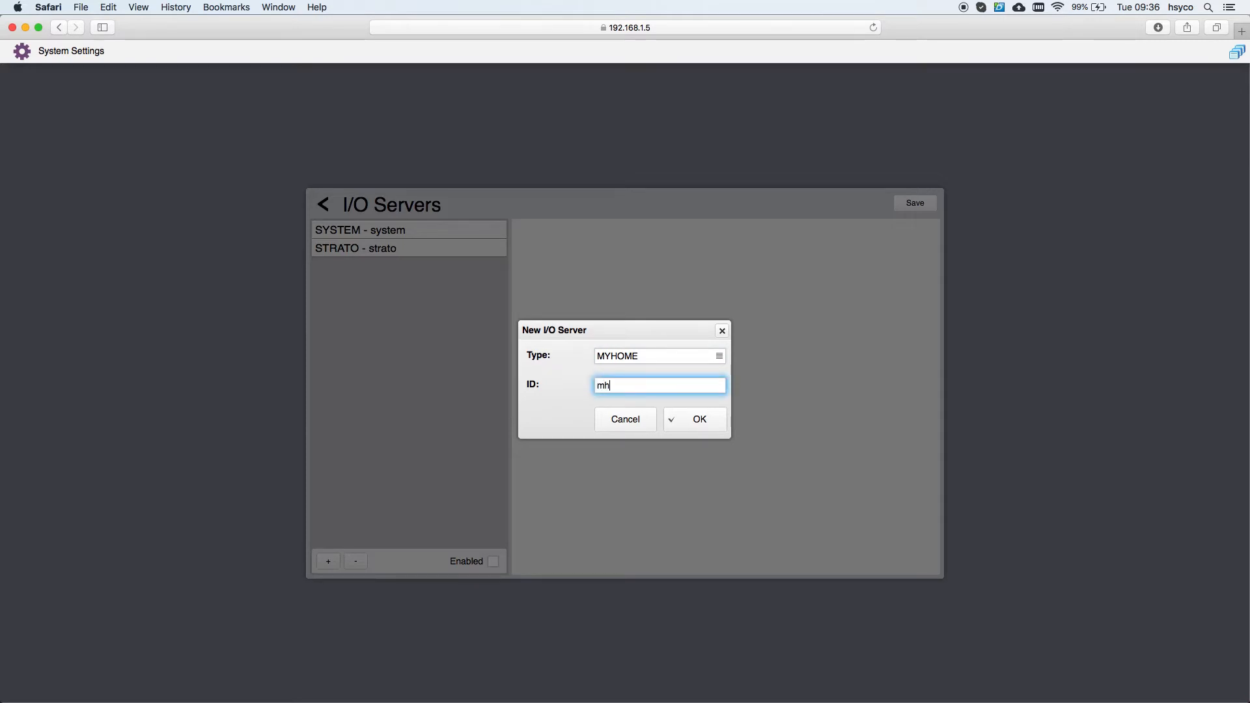
pyautogui.click(699, 420)
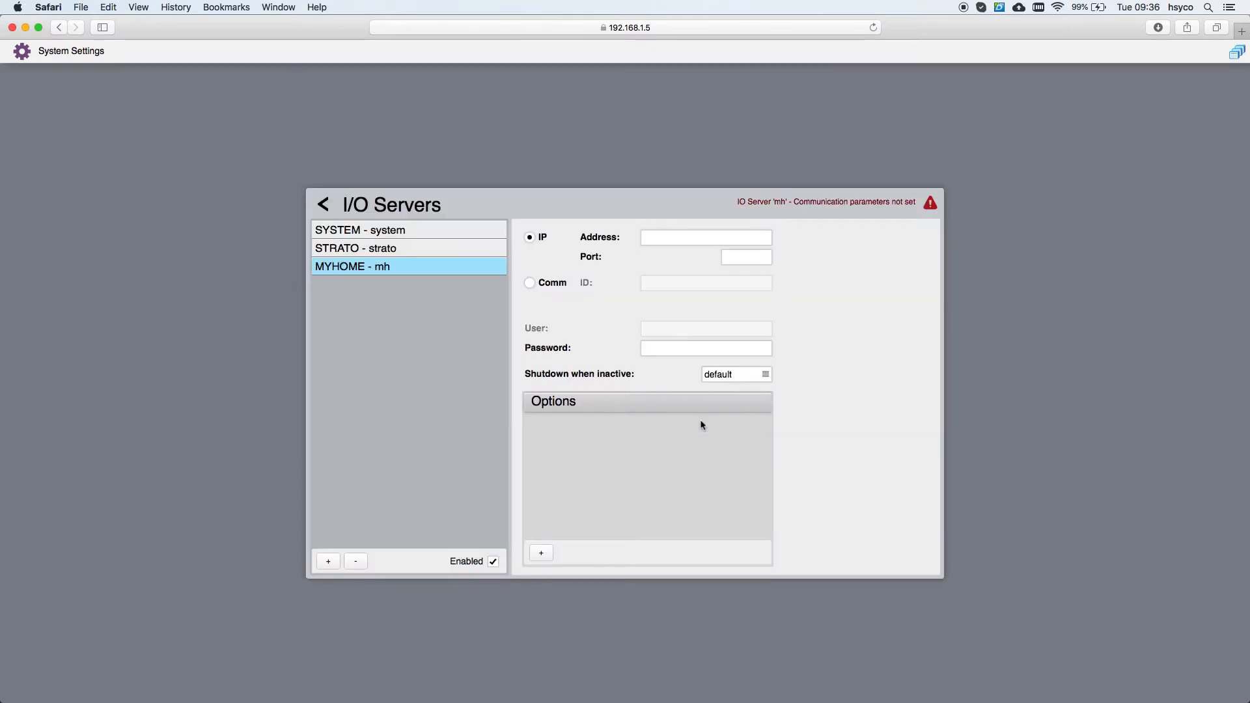
# Step: Add a tempzones option with value 1;2;3 to the mh server
pyautogui.click(542, 553)
pyautogui.click(609, 354)
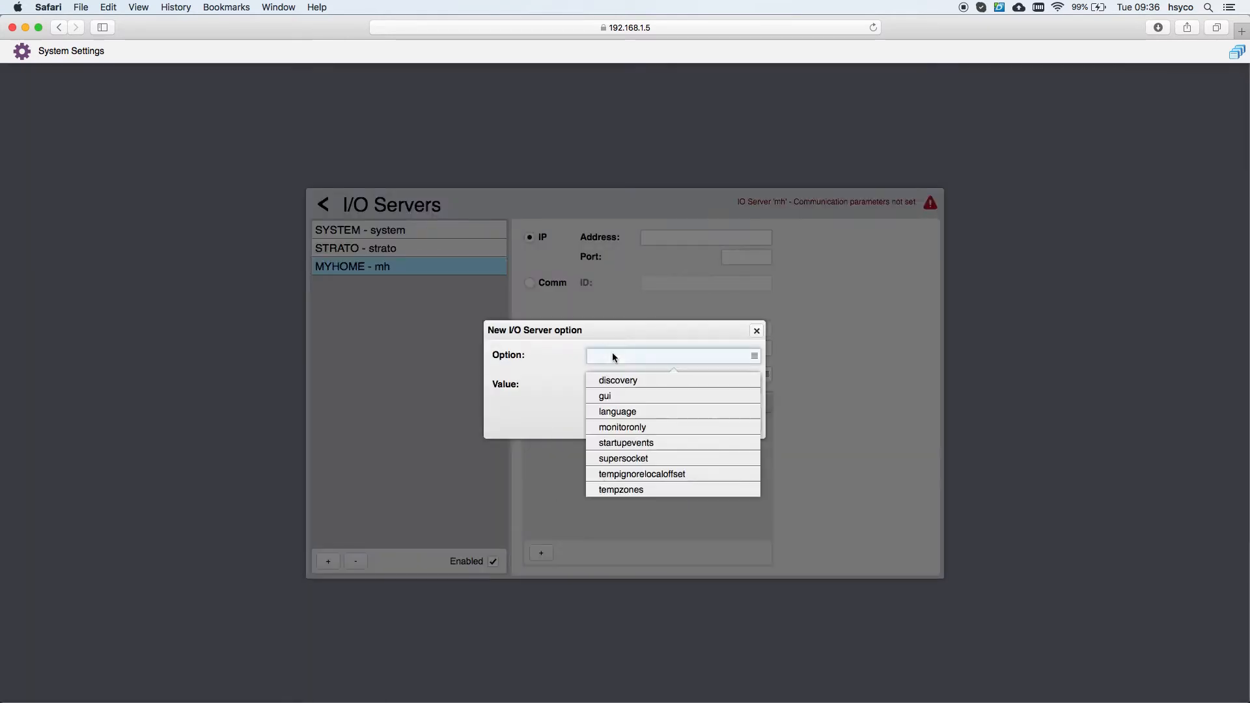
pyautogui.click(627, 470)
pyautogui.click(602, 388)
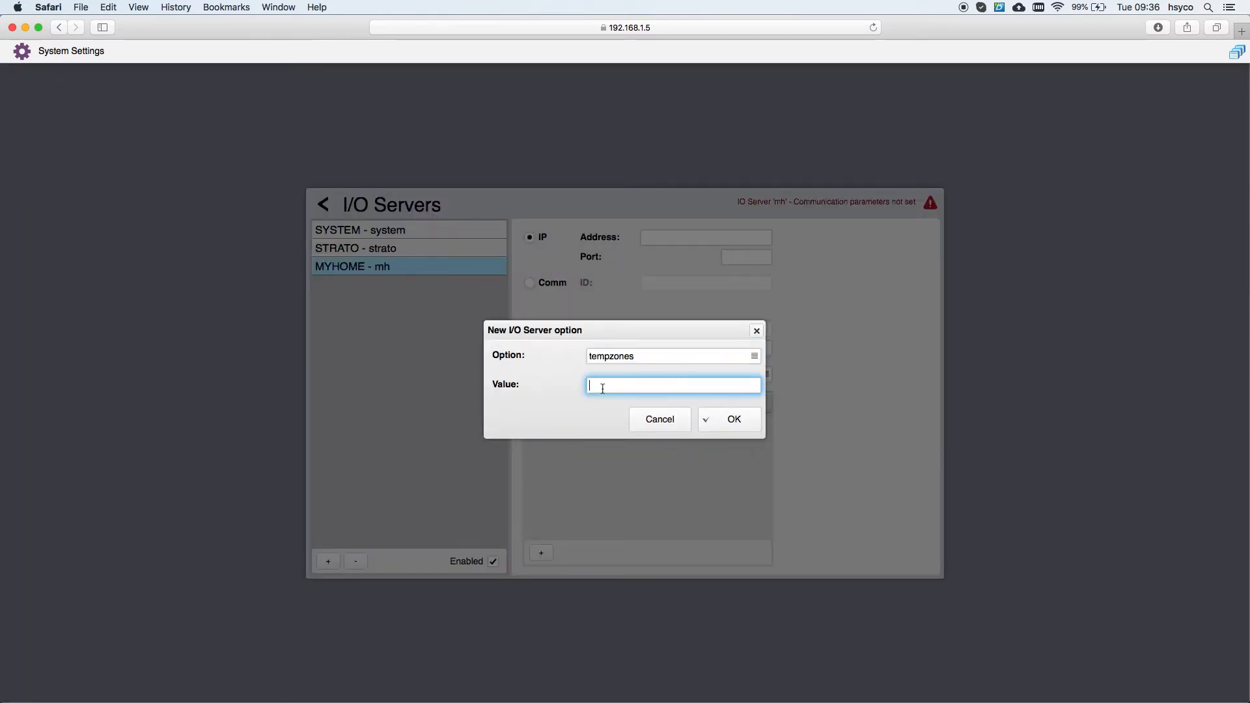
pyautogui.write('1;2;3')
pyautogui.click(728, 419)
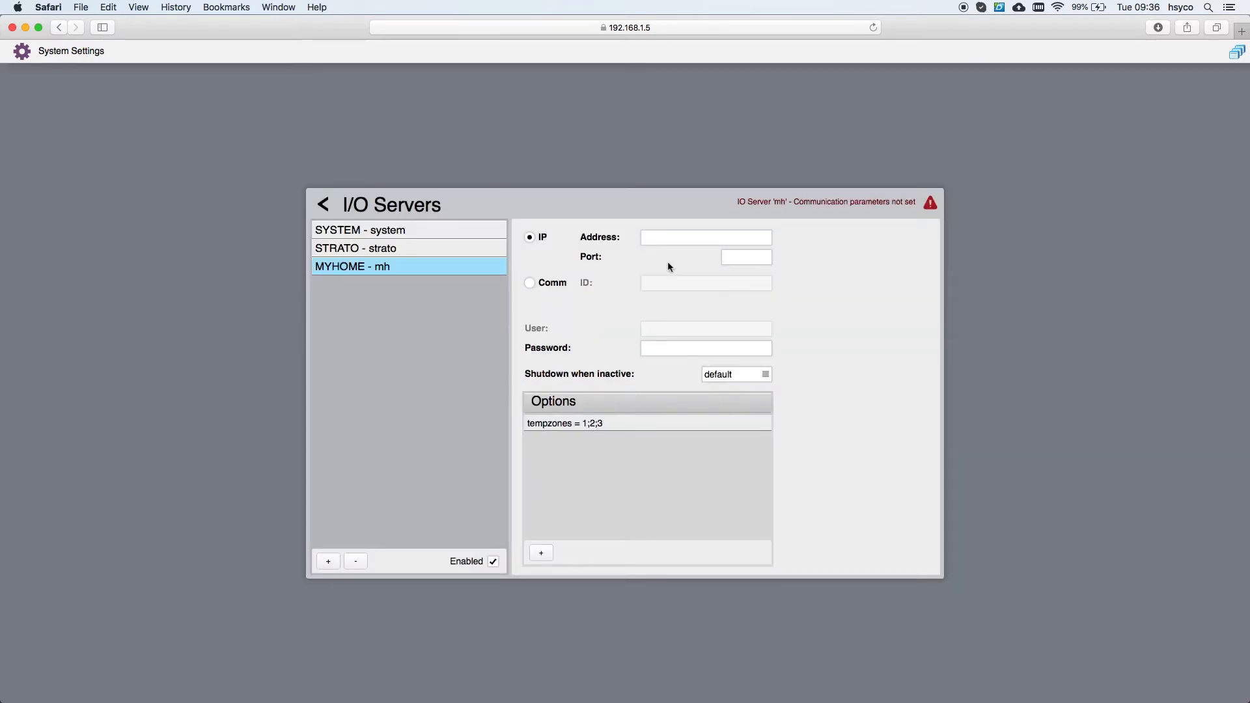
# Step: Set the mh server address to 192.168.1.202 and save the configuration
pyautogui.click(662, 239)
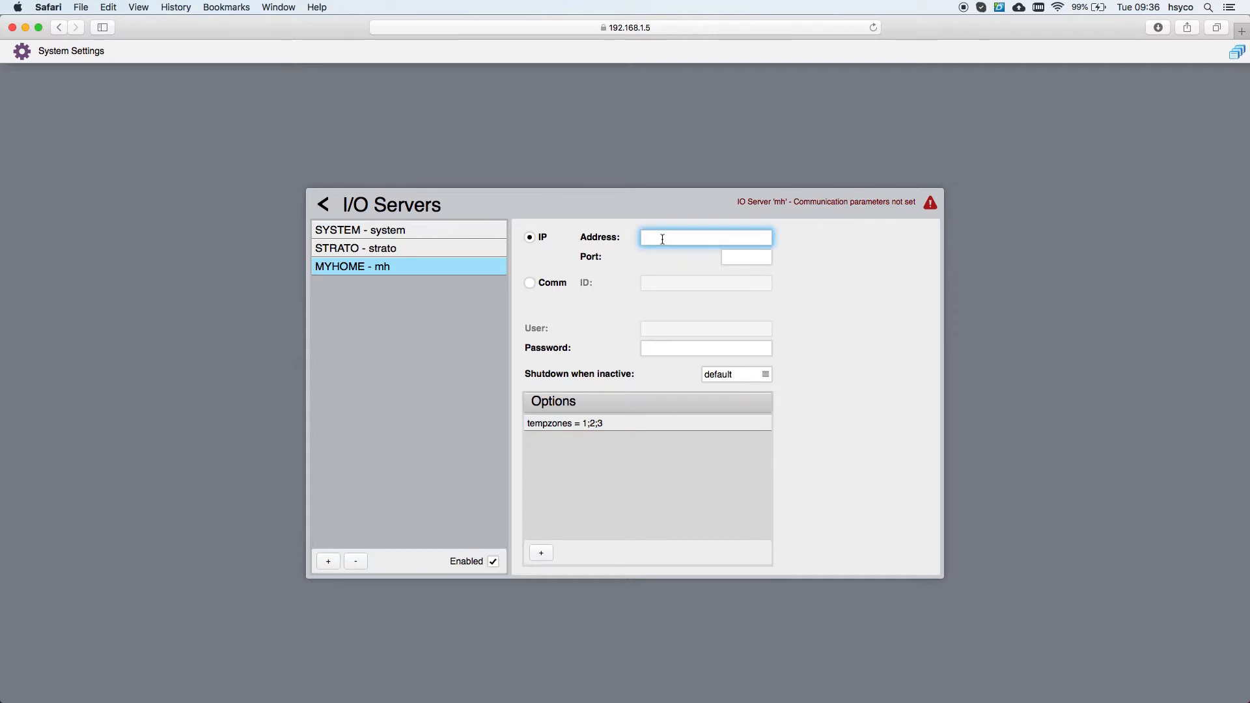
pyautogui.write('192.168.1.202')
pyautogui.click(687, 282)
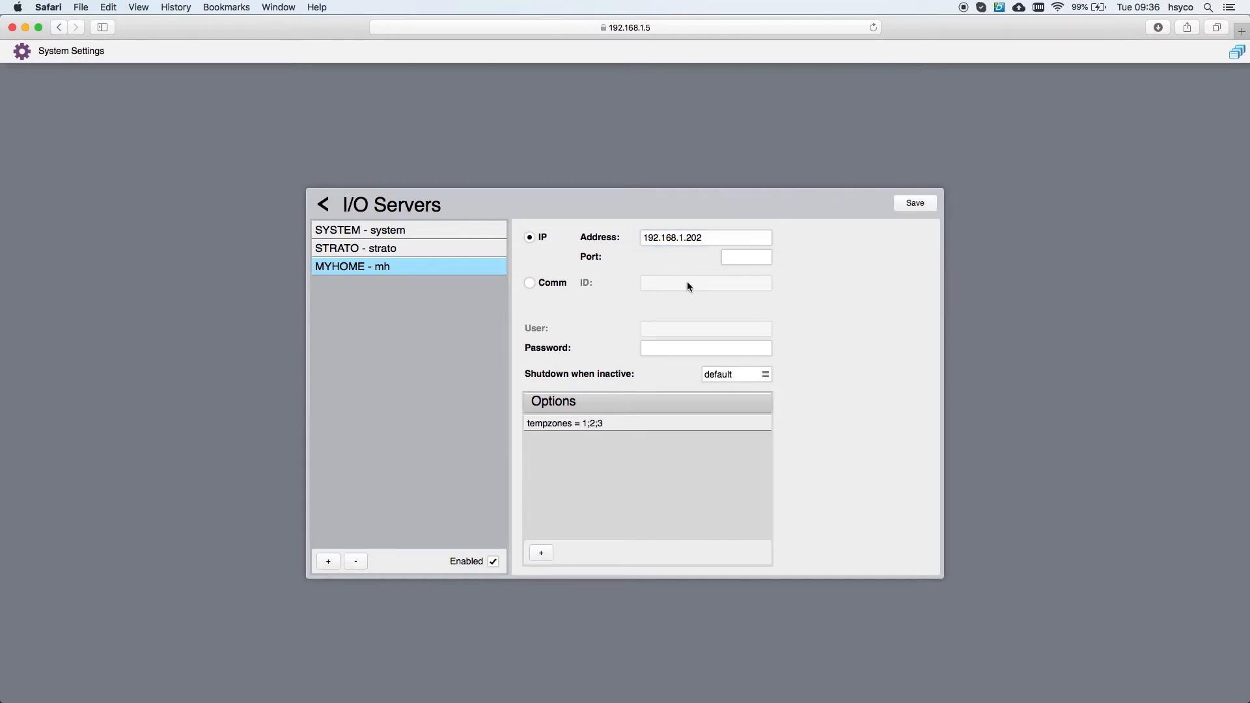
pyautogui.click(914, 203)
pyautogui.click(686, 425)
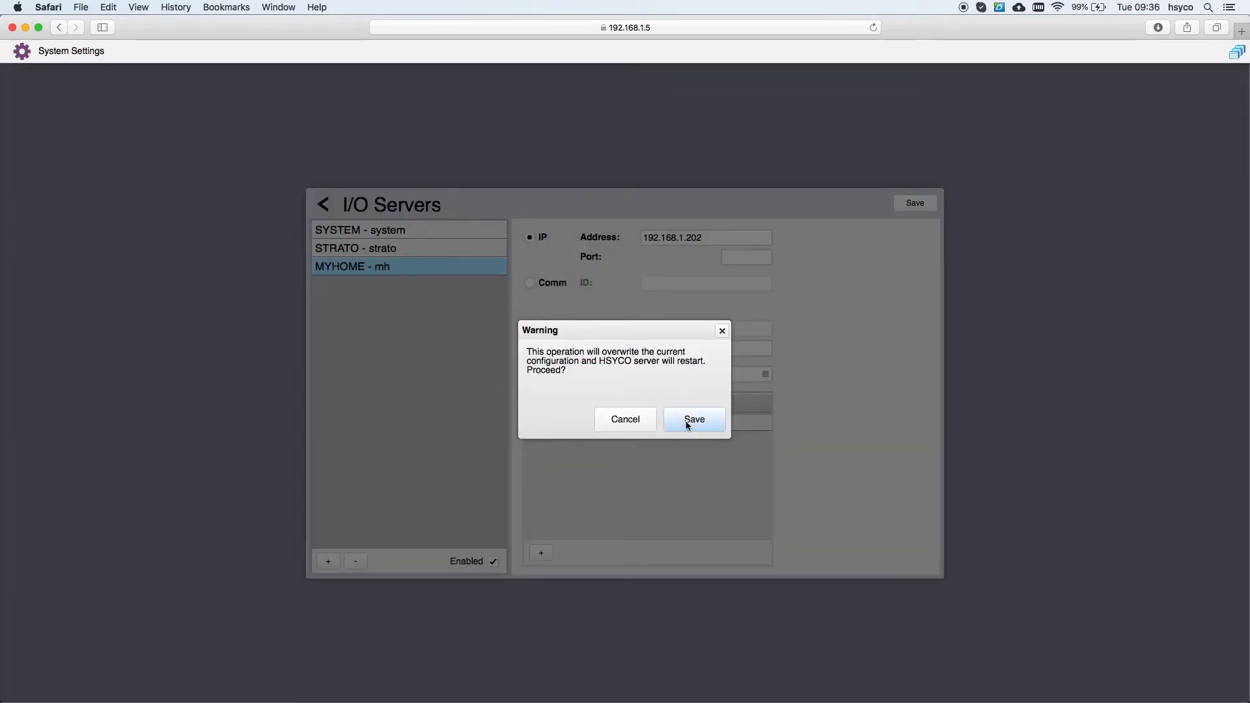
# Step: Confirm overwriting the configuration so HSYCO restarts, then bring up the Manager Tools menu
pyautogui.click(686, 425)
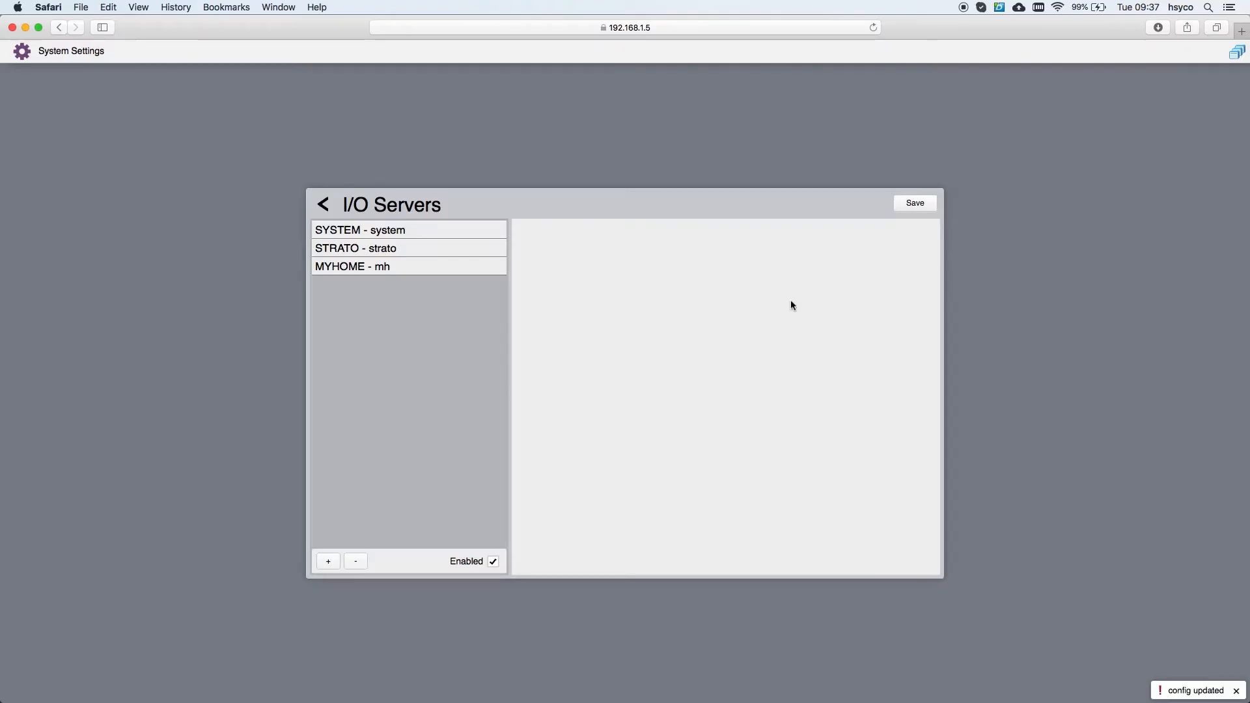
pyautogui.click(1232, 52)
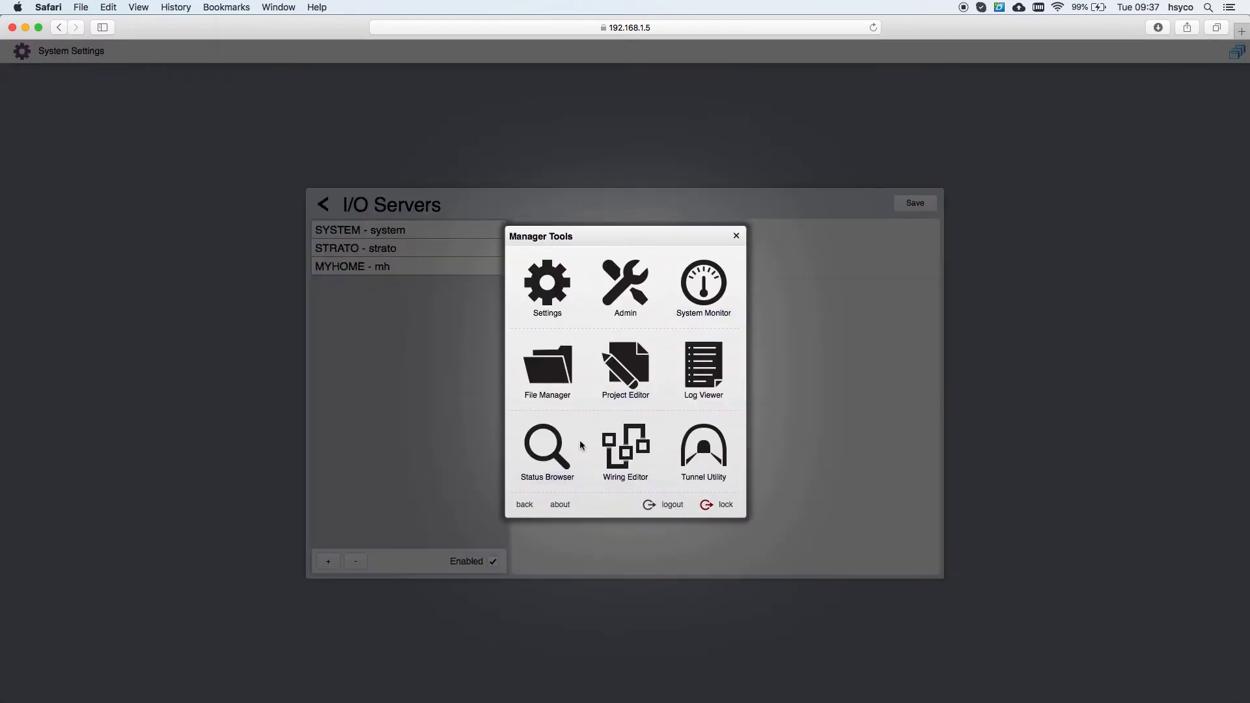
# Step: Filter the Status Browser to mh.connection to confirm the gateway is online
pyautogui.click(547, 455)
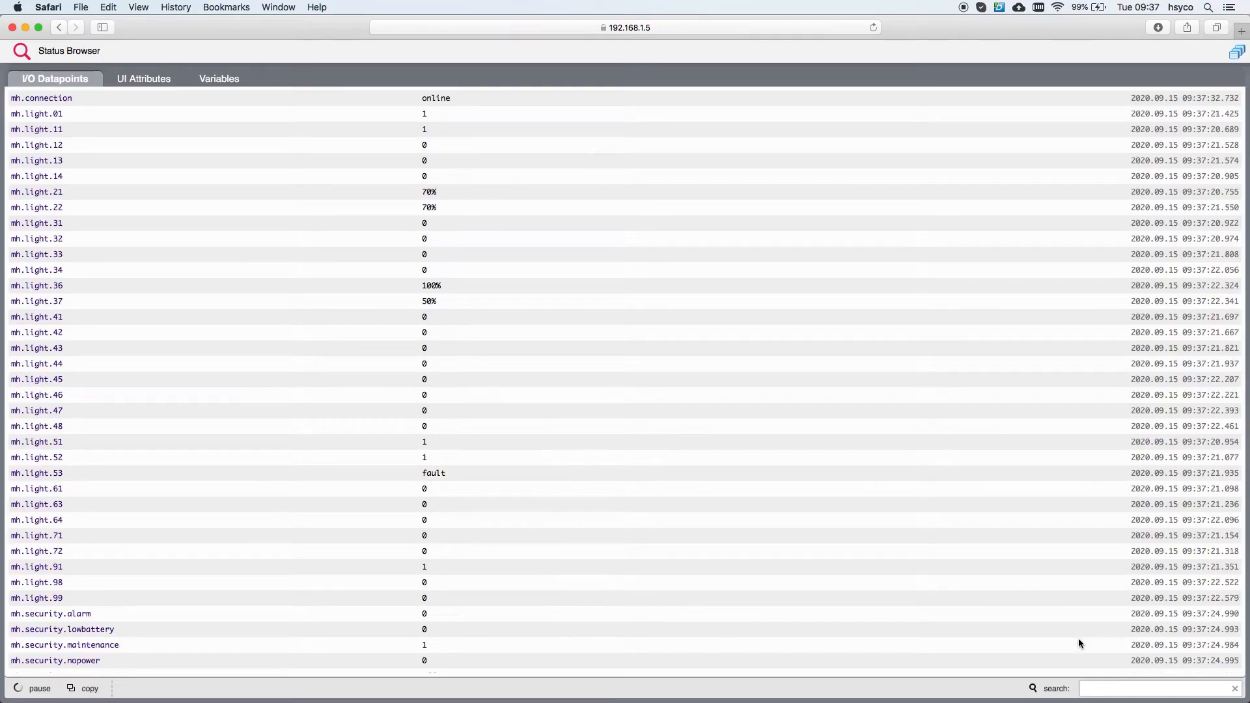
pyautogui.write('mh.conne')
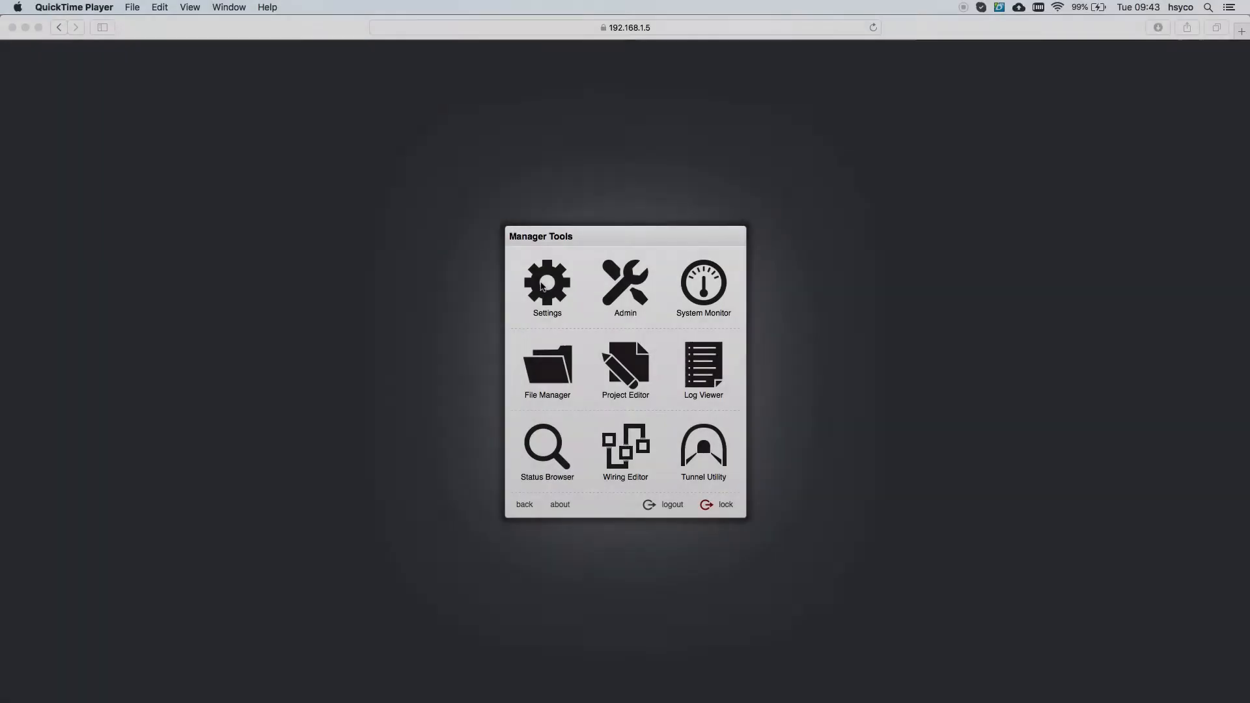
# Step: From Settings' I/O Servers list, create an enabled MYHOME server with ID mh
pyautogui.click(542, 286)
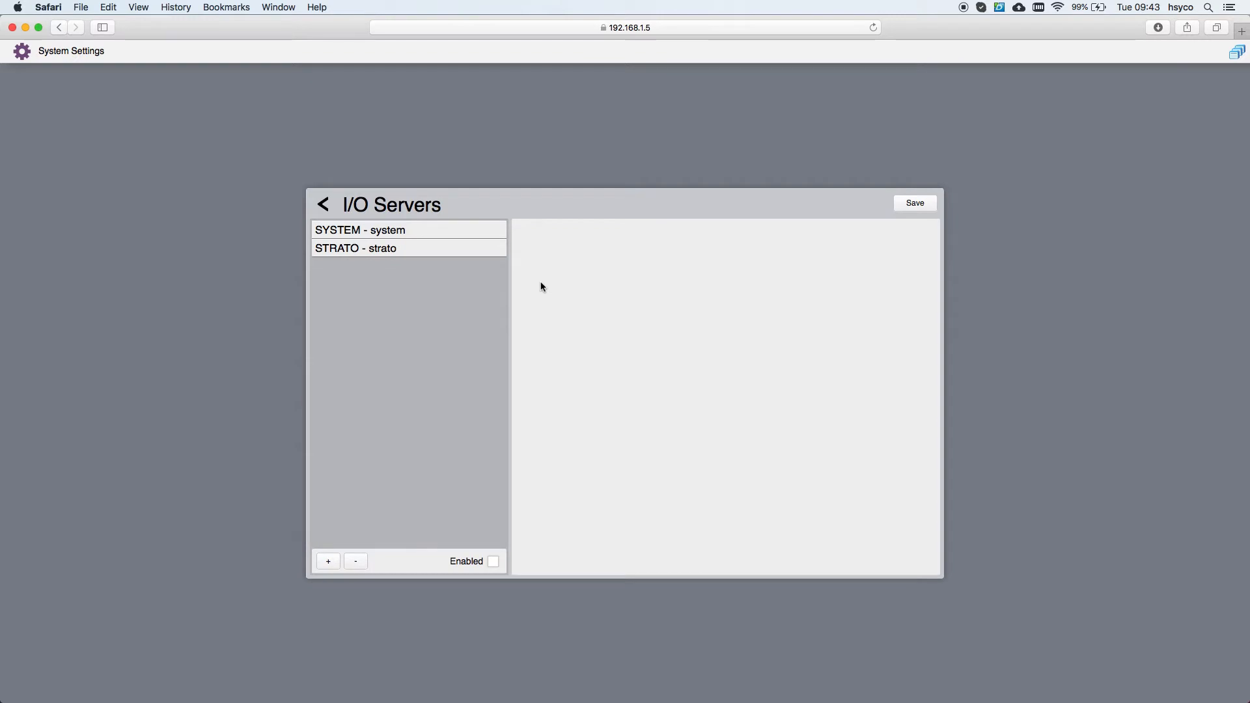
pyautogui.click(335, 563)
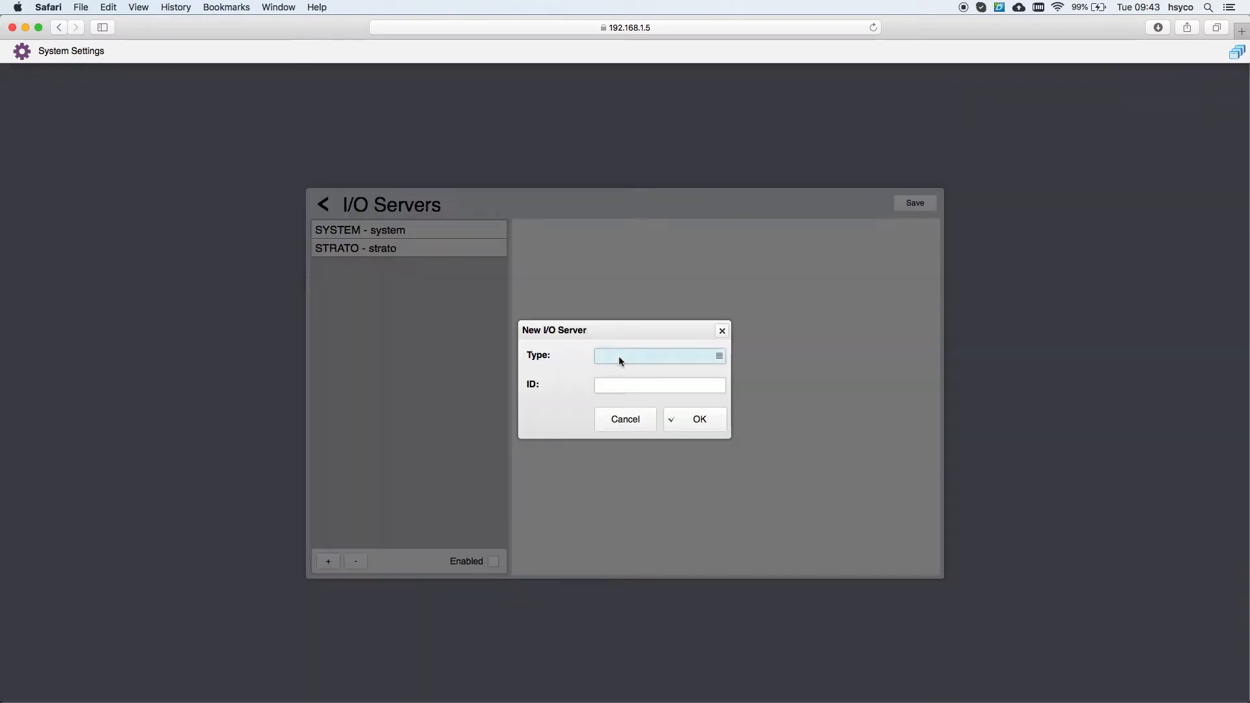
pyautogui.click(618, 355)
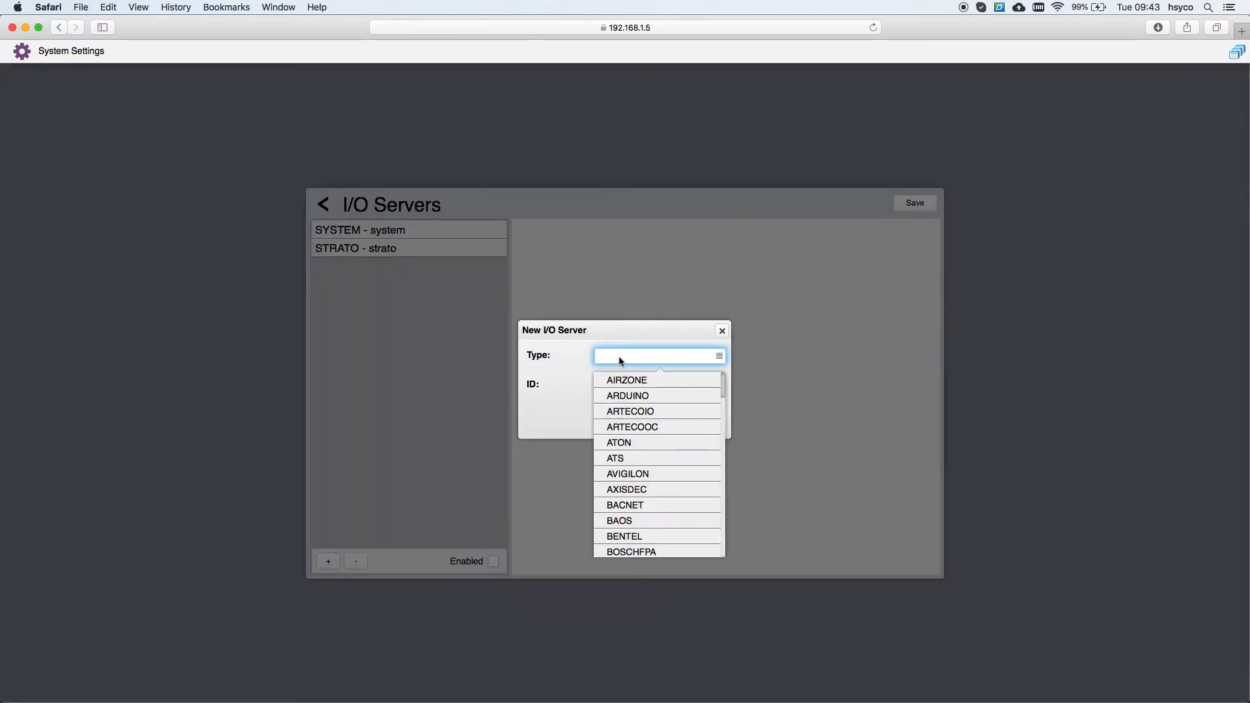
pyautogui.scroll(-15, 644, 443)
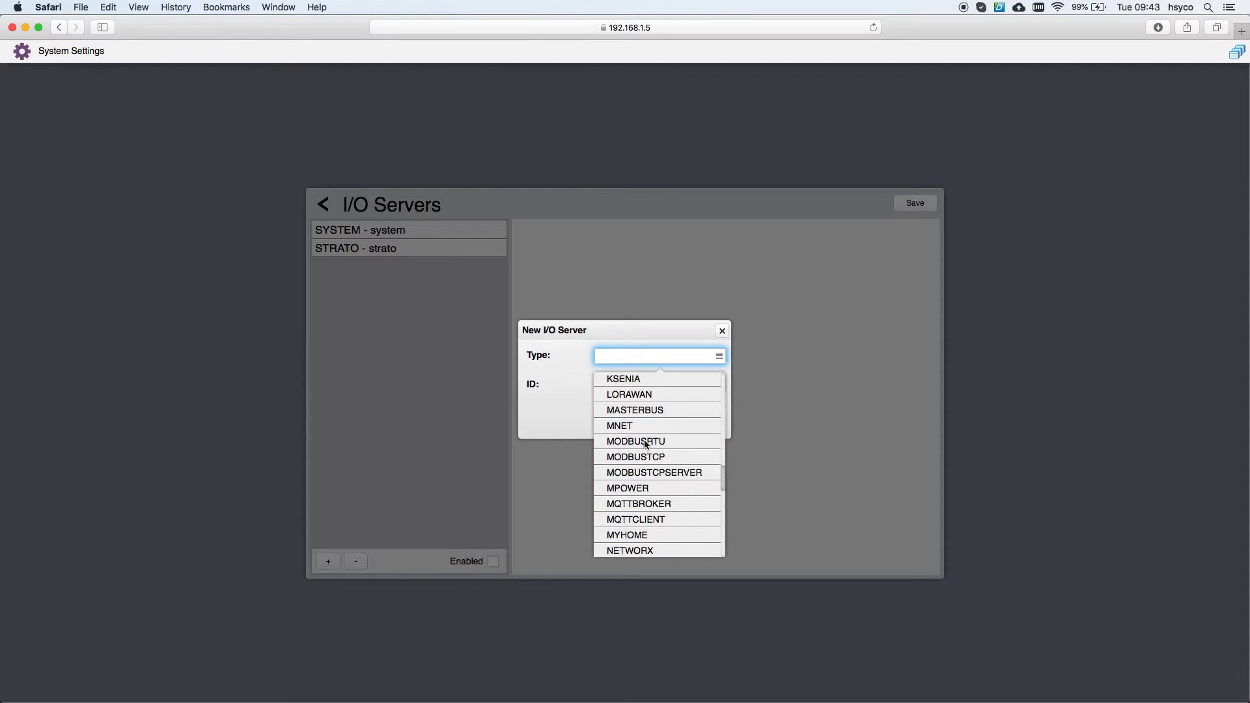
pyautogui.scroll(-2, 645, 444)
pyautogui.click(649, 449)
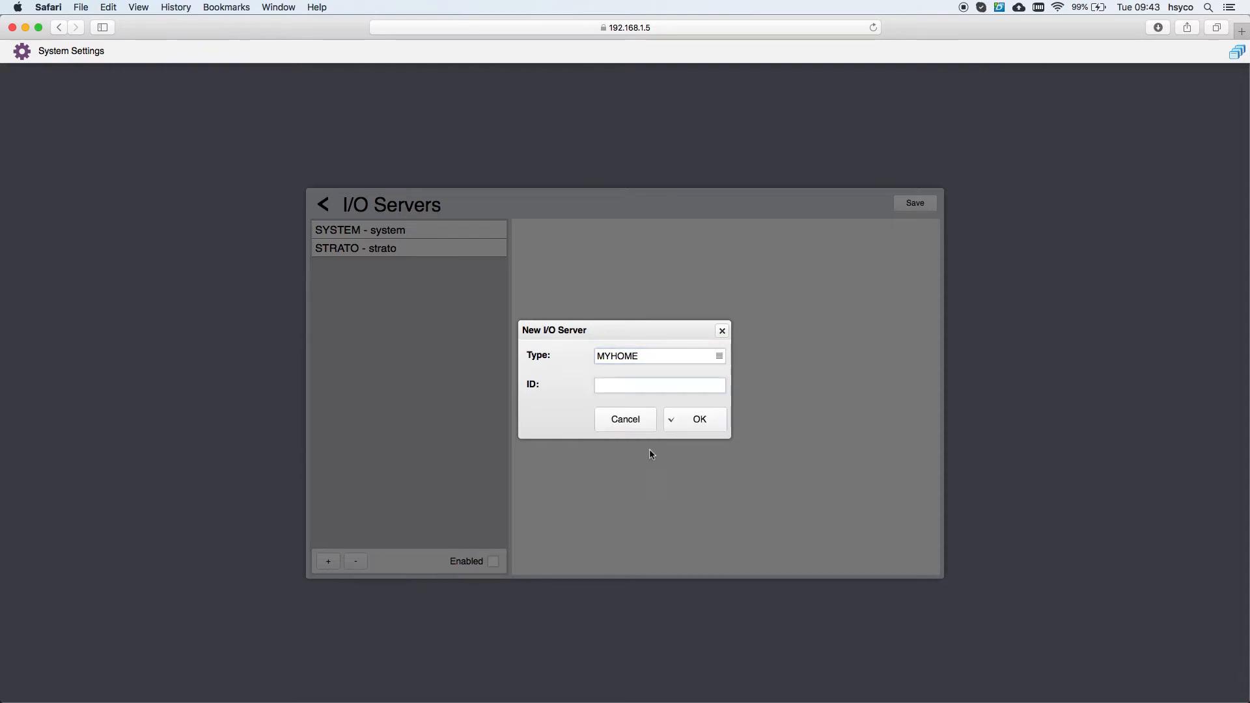
pyautogui.click(621, 385)
pyautogui.write('mh')
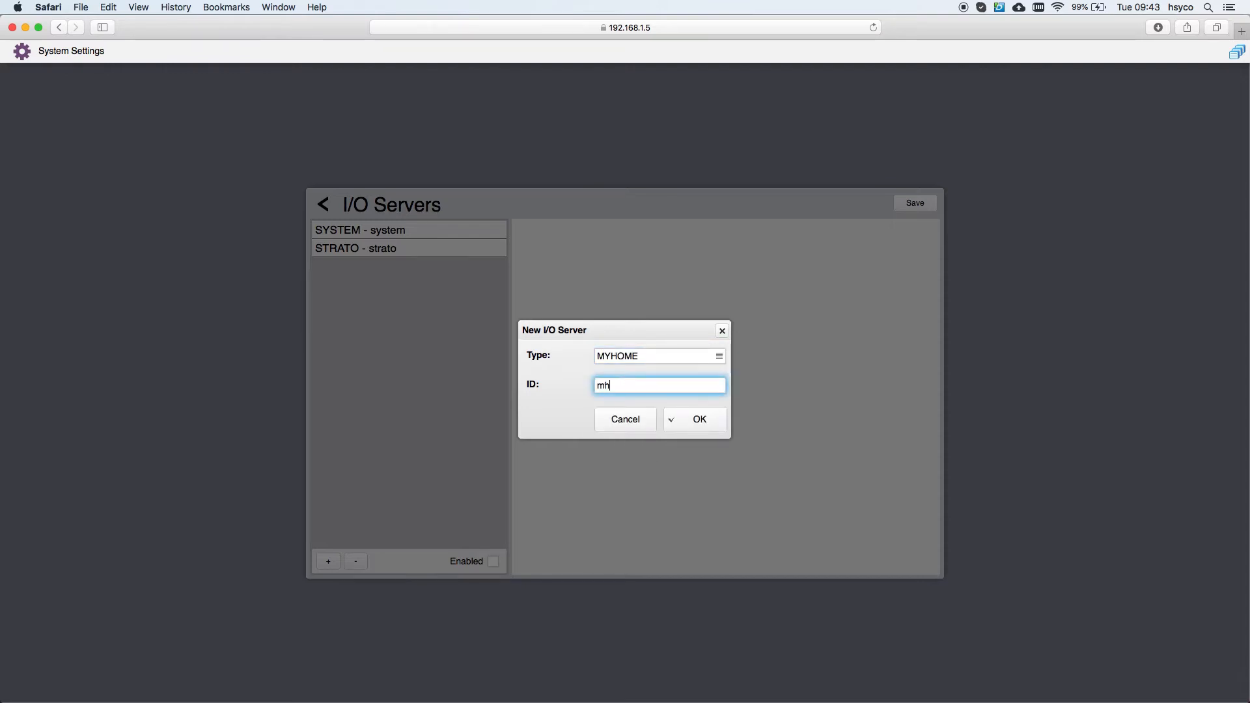
pyautogui.click(699, 419)
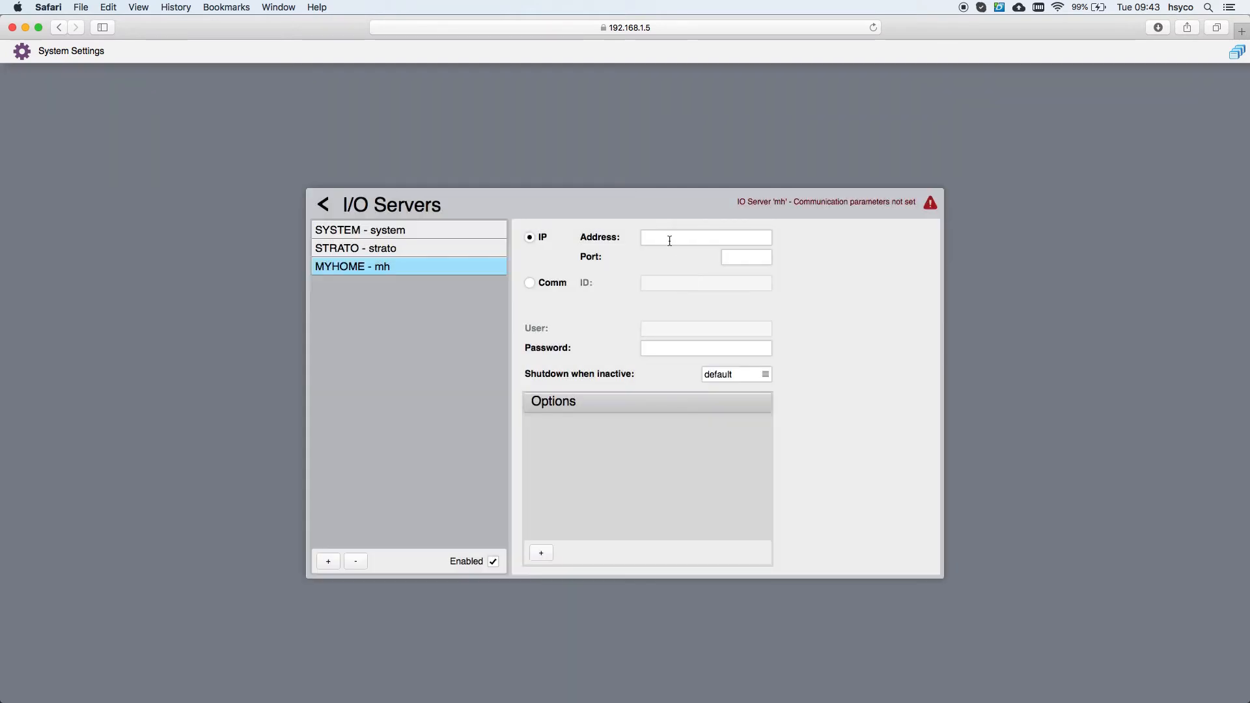
# Step: Set the mh server address to 192.168.1.146 and enter the gateway password
pyautogui.click(669, 239)
pyautogui.write('192')
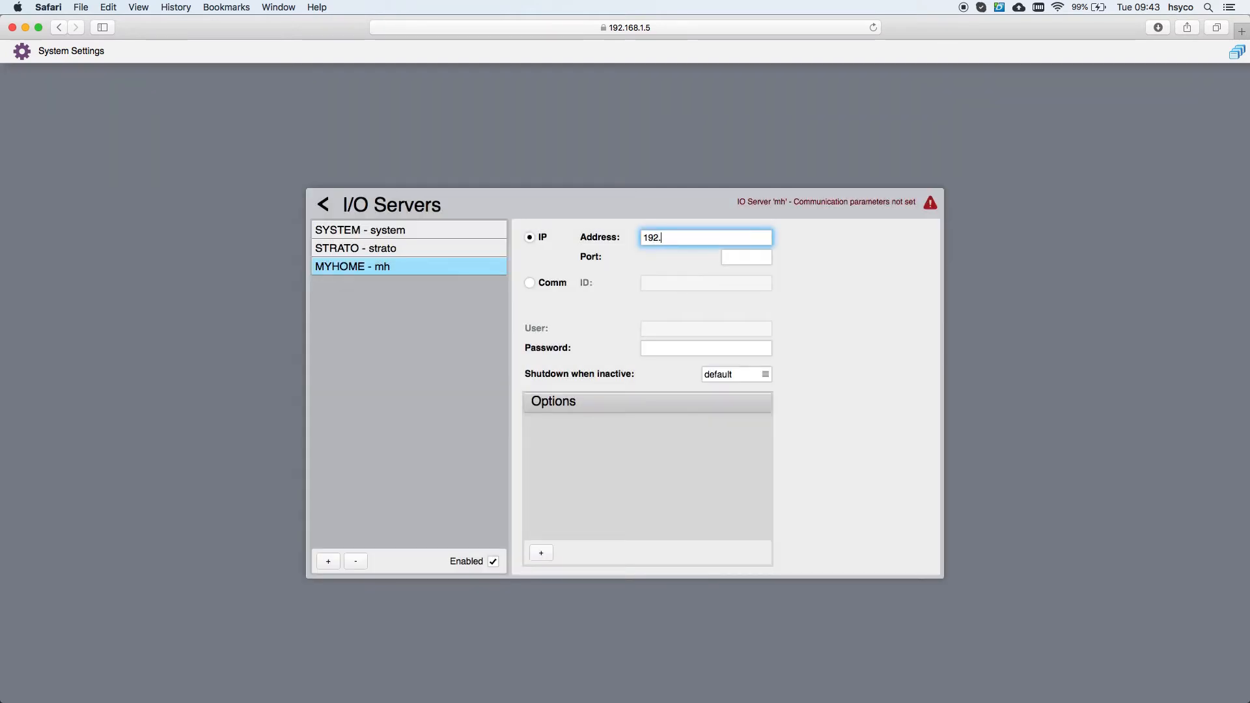
pyautogui.write('.168.1.146')
pyautogui.click(676, 348)
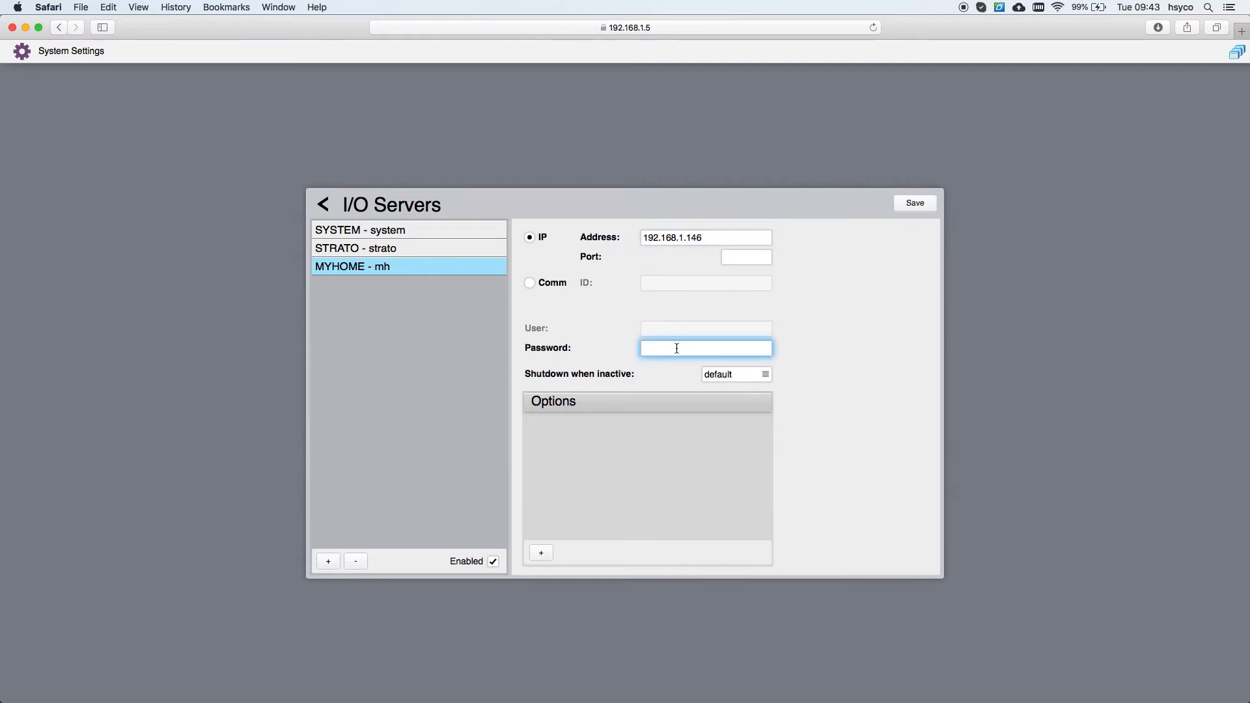
# Step: Add a tempzones option of 1;2;3 and save the I/O server configuration
pyautogui.click(540, 554)
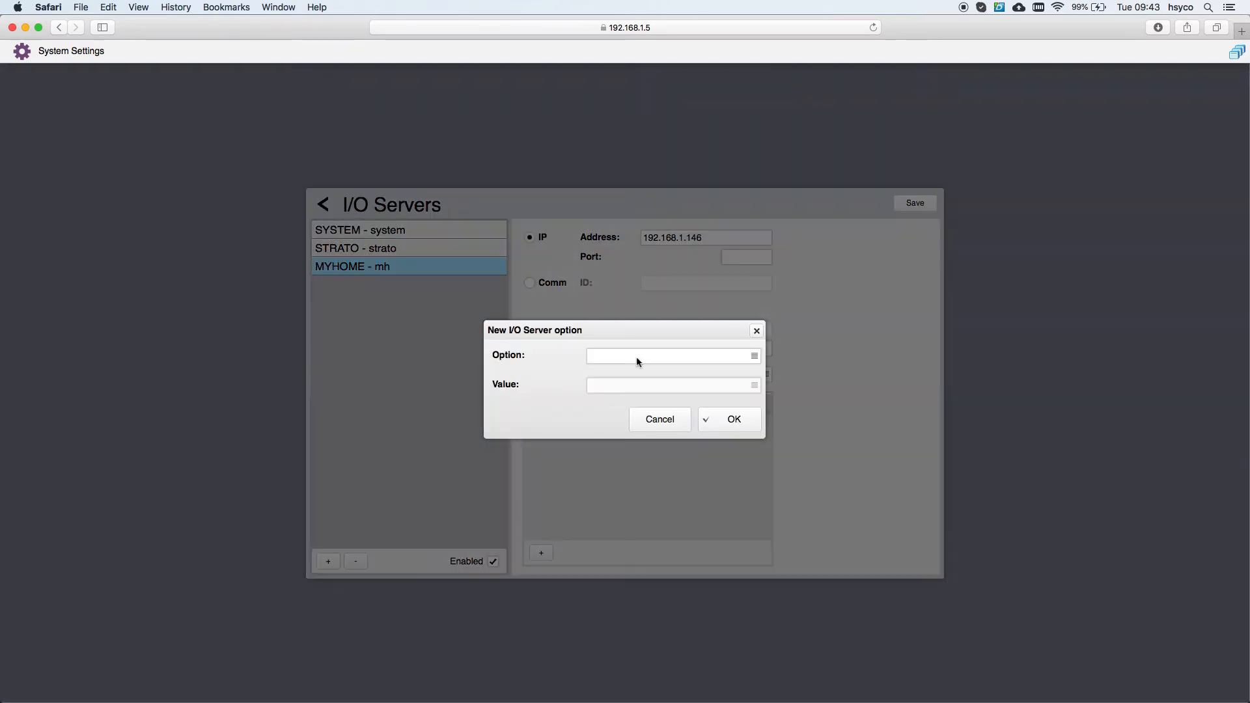
pyautogui.click(635, 356)
pyautogui.click(635, 490)
pyautogui.click(613, 387)
pyautogui.write('1;')
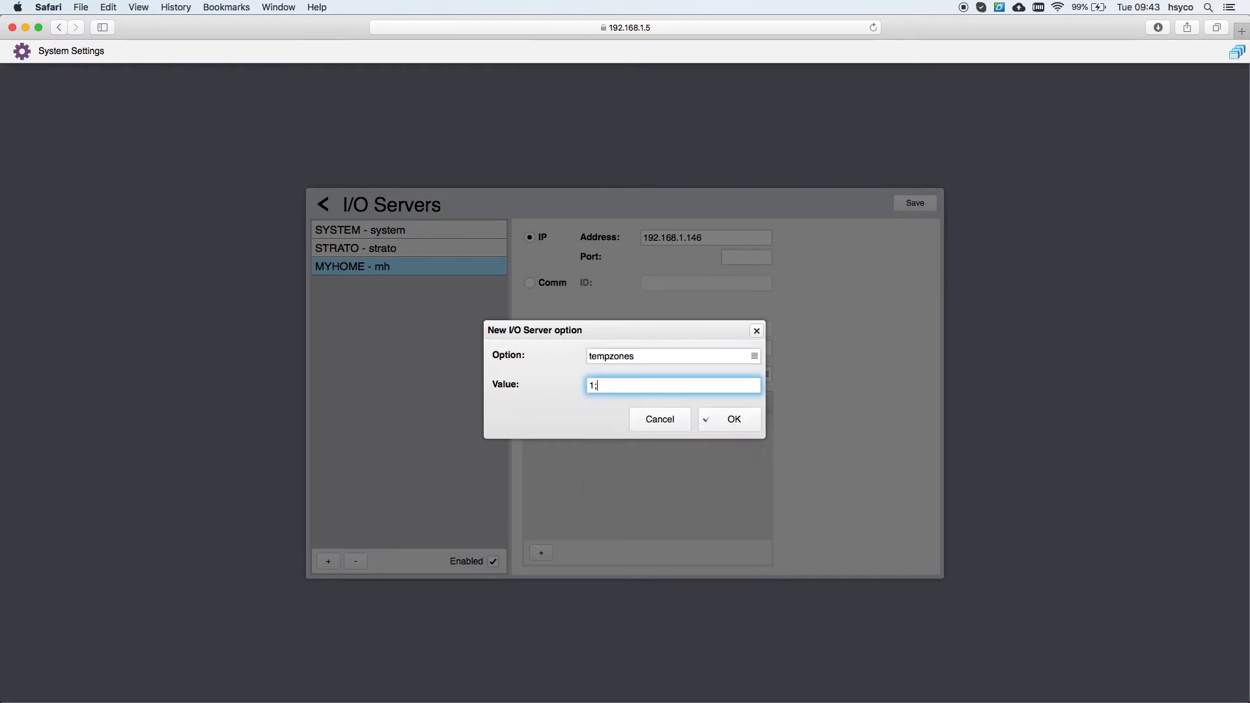
pyautogui.write('2;3')
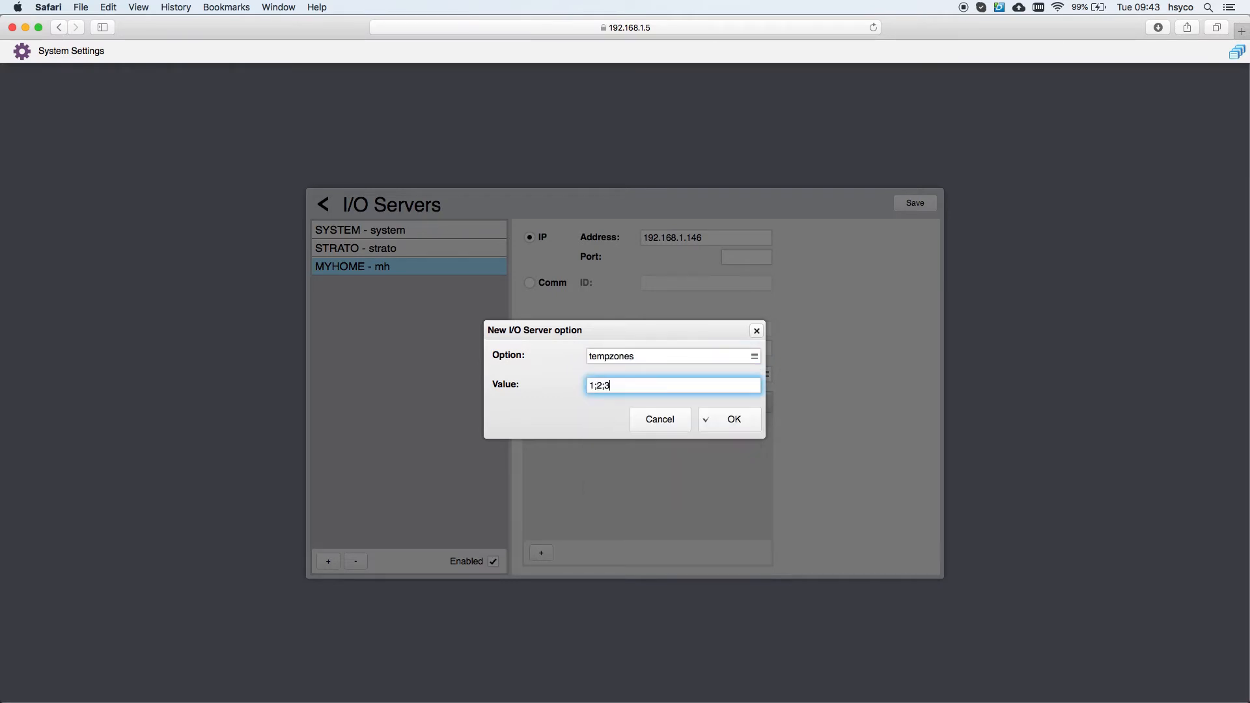
pyautogui.click(712, 420)
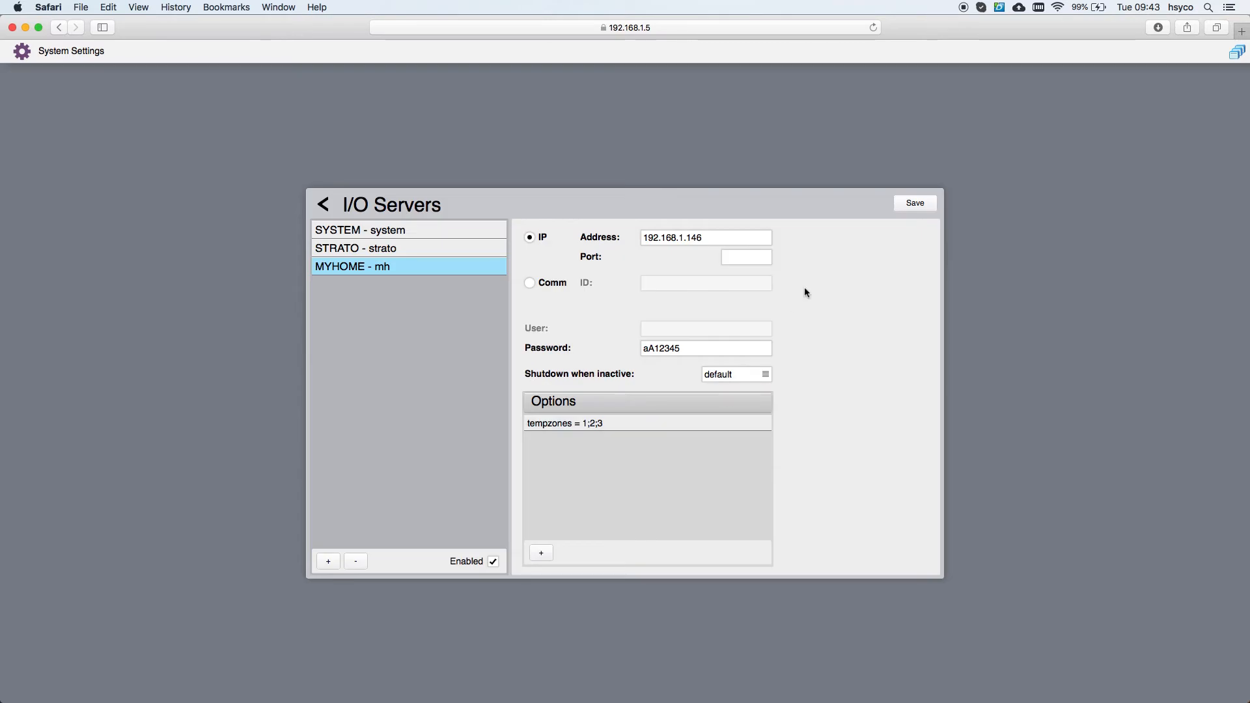
pyautogui.click(912, 204)
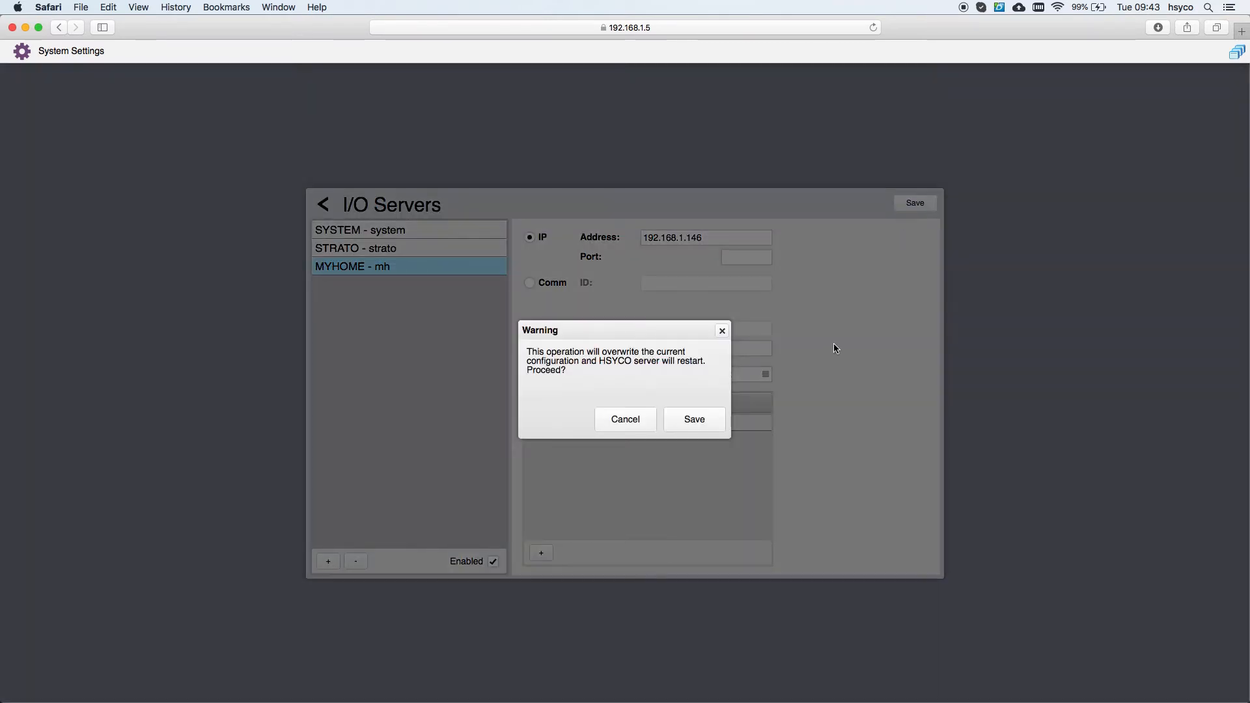
# Step: Confirm the overwrite so HSYCO restarts with the mh configuration, then bring up Manager Tools
pyautogui.click(694, 420)
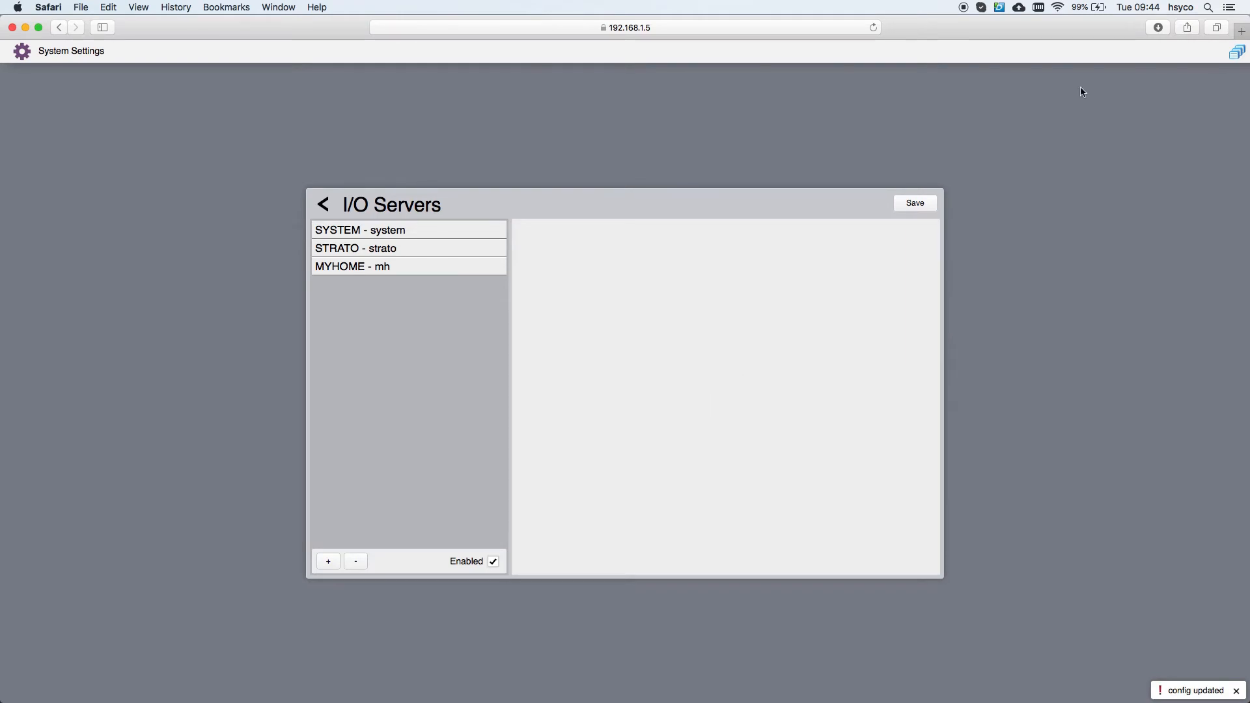
pyautogui.click(1236, 53)
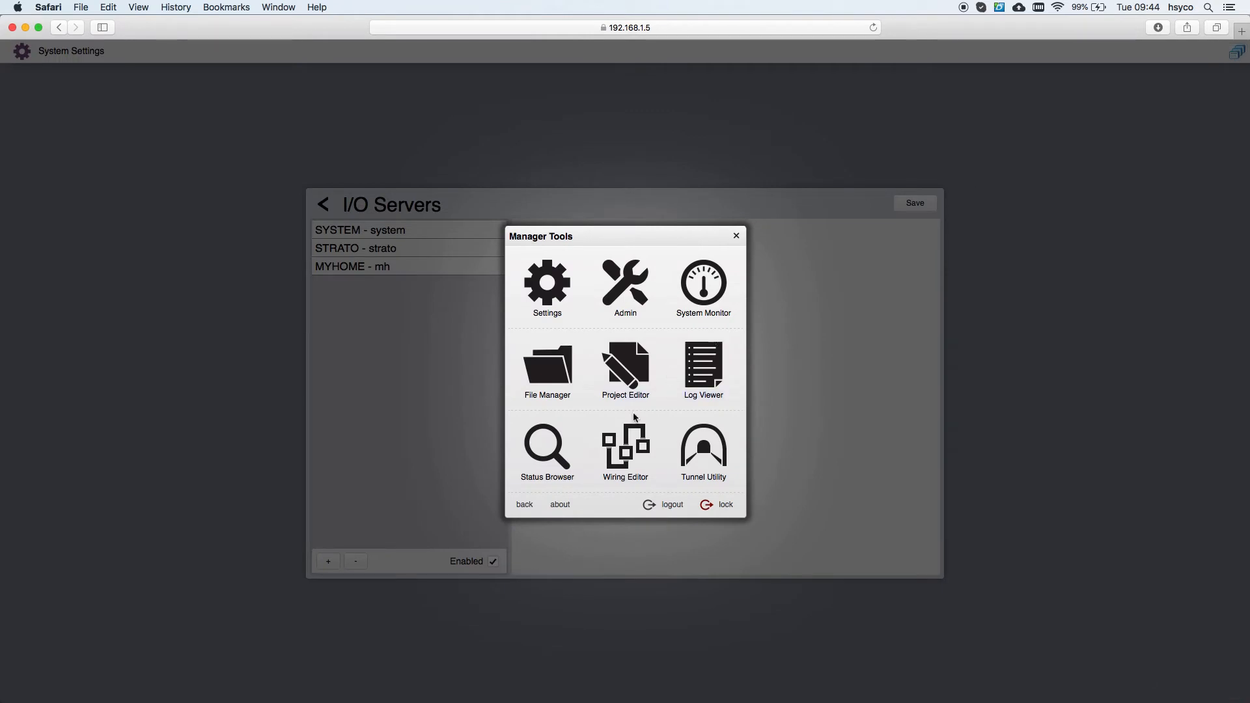
# Step: Search the Status Browser for mh.connection to confirm the new gateway reads online
pyautogui.click(539, 454)
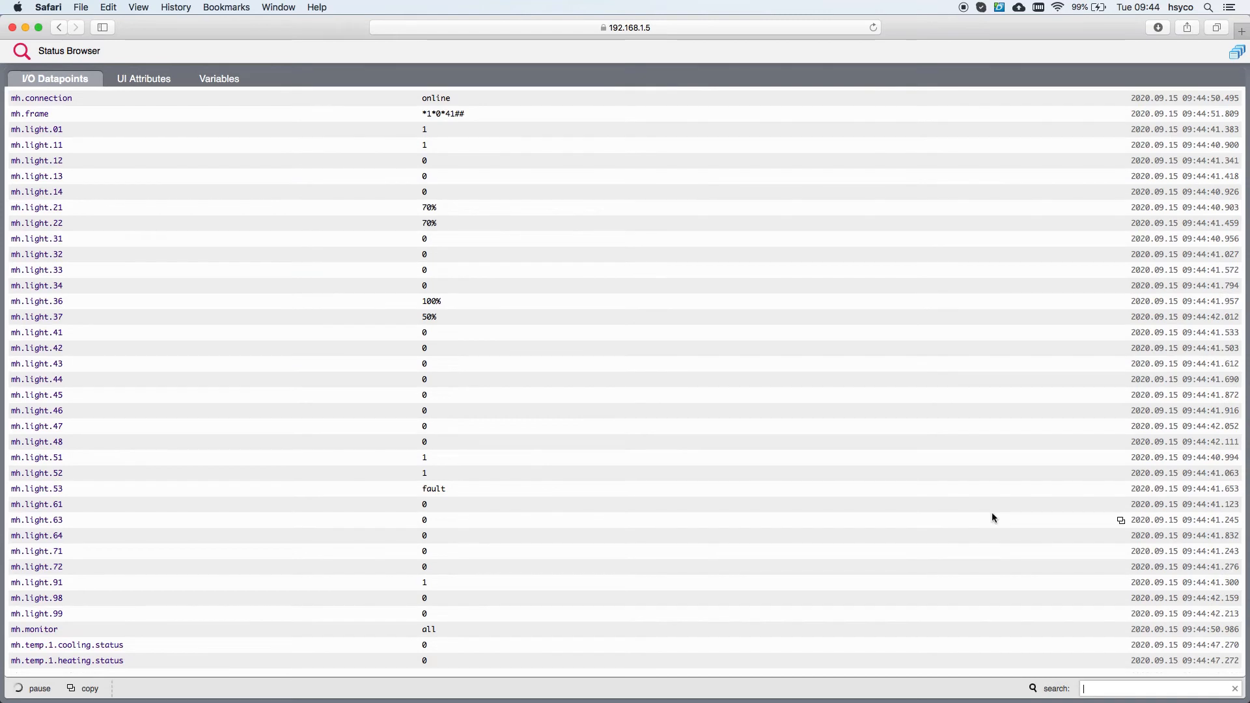
pyautogui.write('mh.connec')
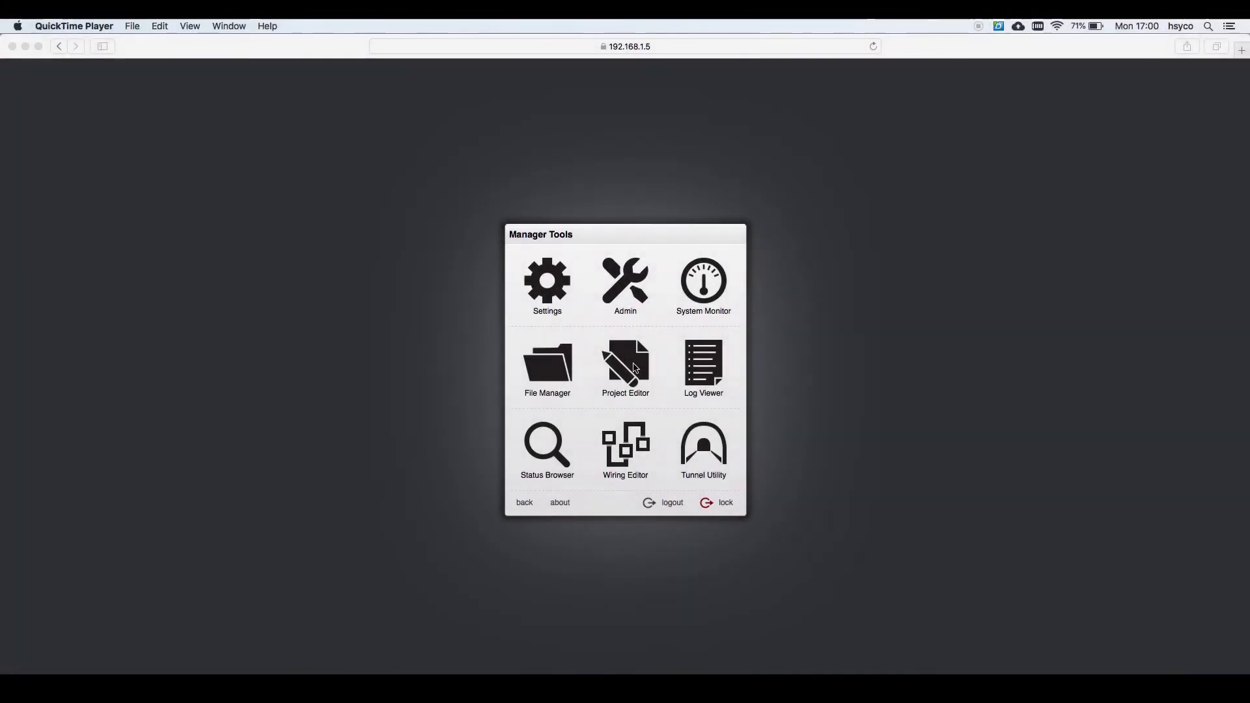
# Step: Log in with the PIN and open the tutorial project's menu page in the Project Editor
pyautogui.click(635, 364)
pyautogui.click(633, 368)
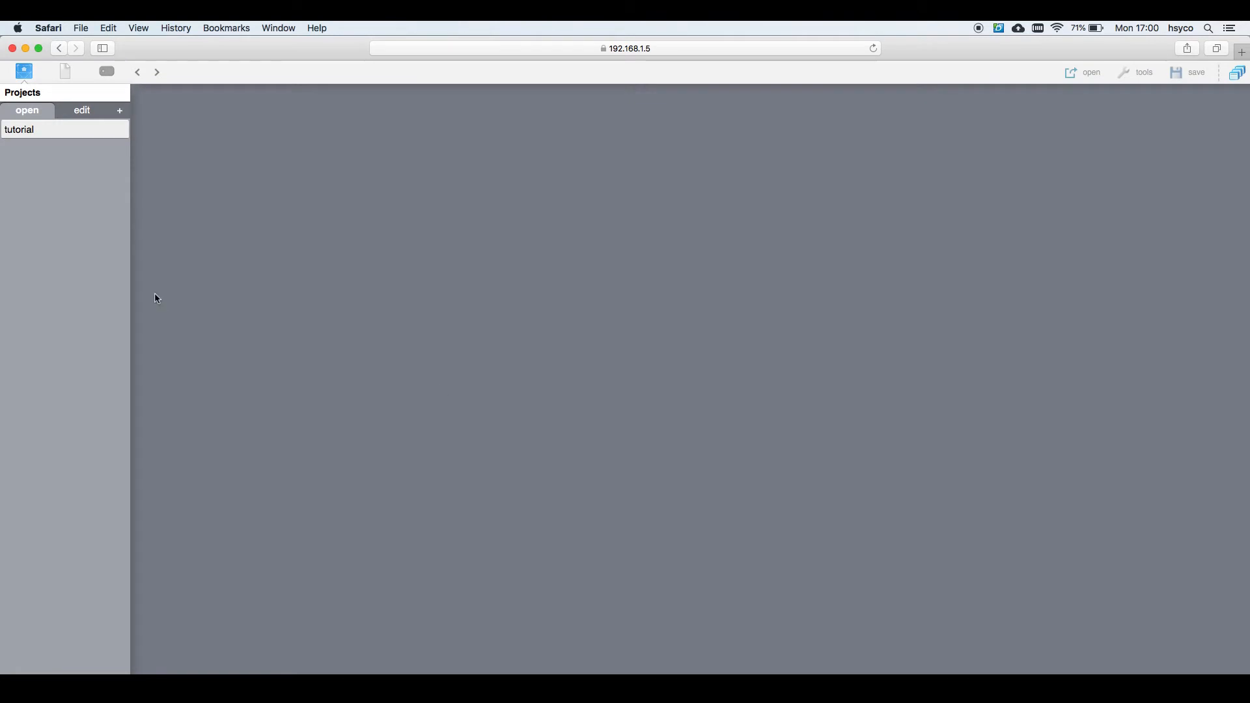
pyautogui.click(38, 128)
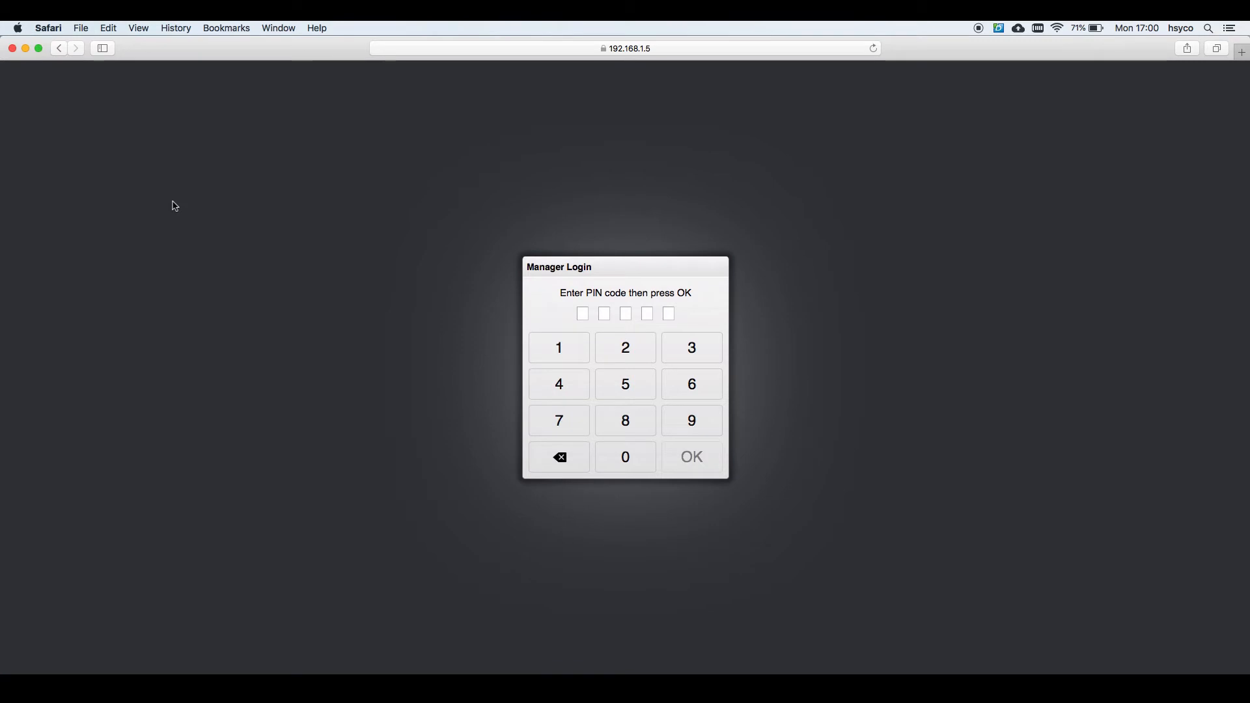
pyautogui.write('•••••')
pyautogui.press('Return')
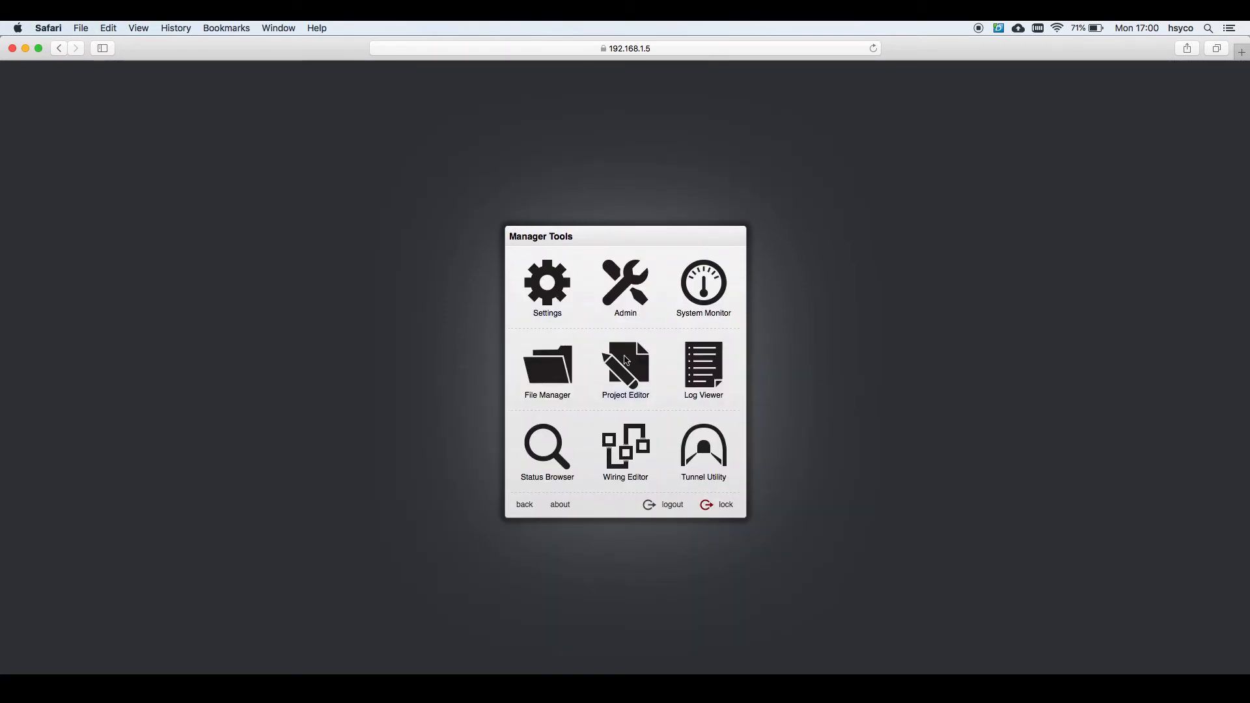
pyautogui.click(625, 360)
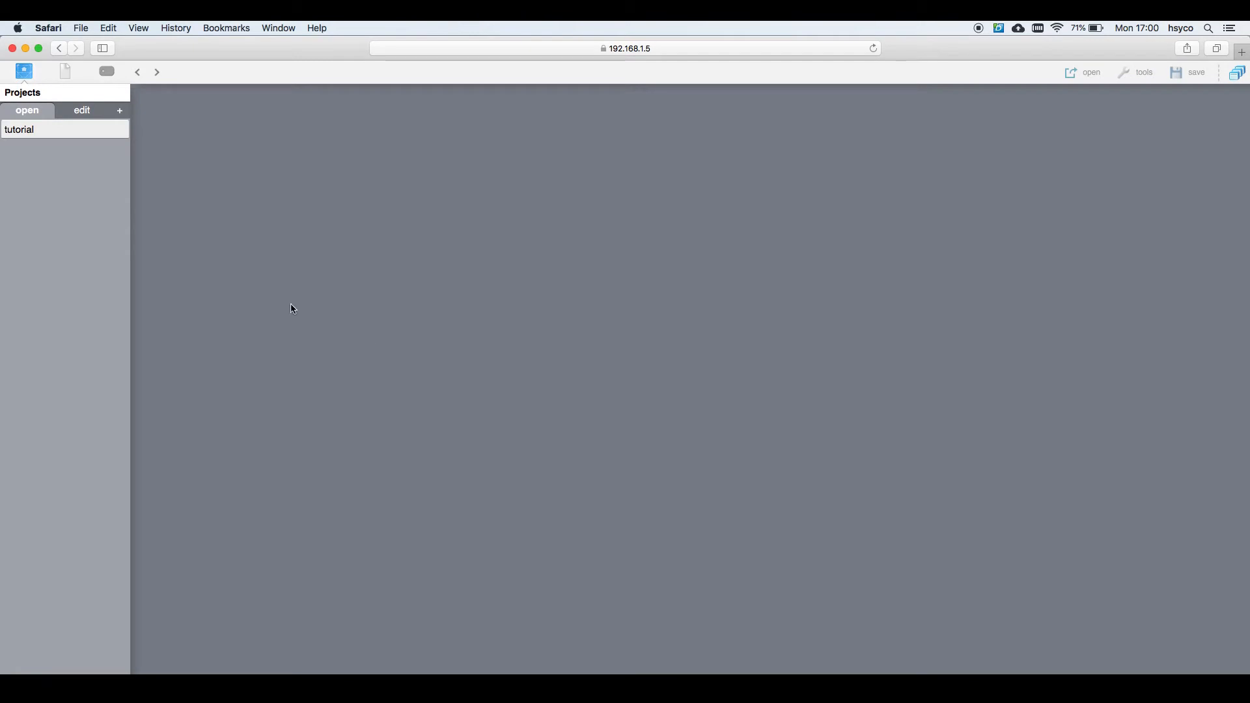
pyautogui.click(55, 129)
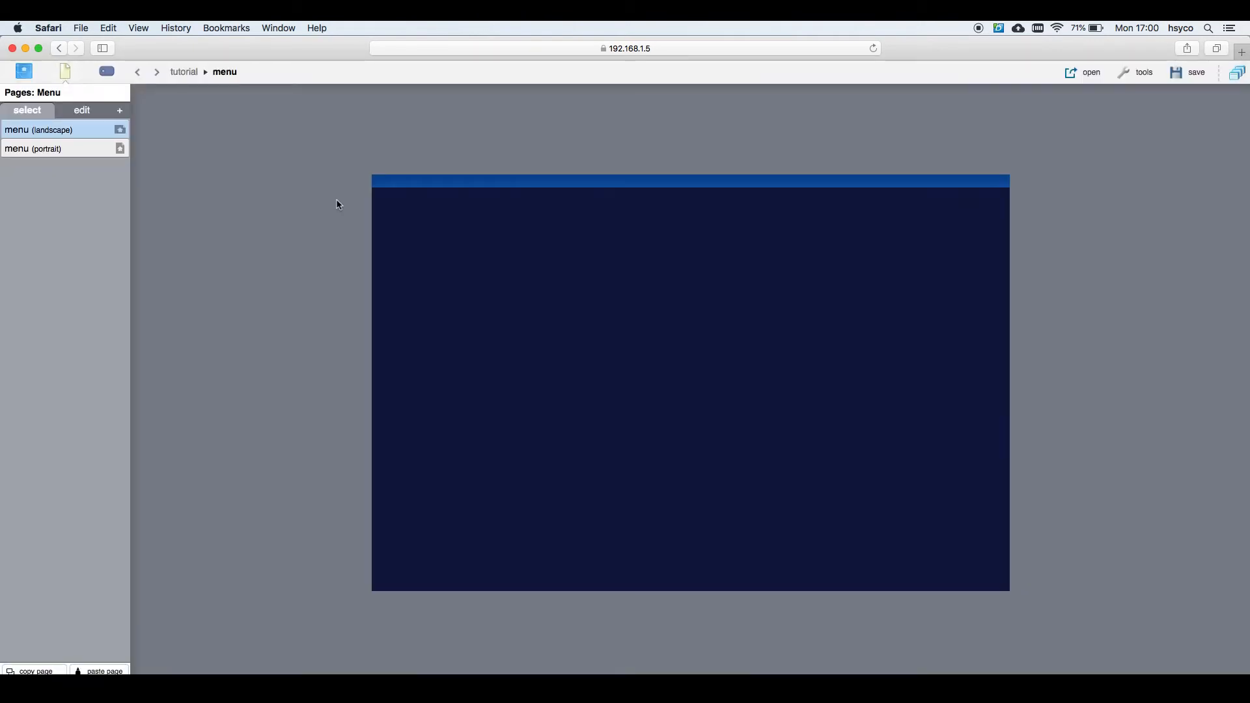
# Step: Place a button at row 3, column 5 of the menu page, addressed to mh.light.01
pyautogui.click(107, 70)
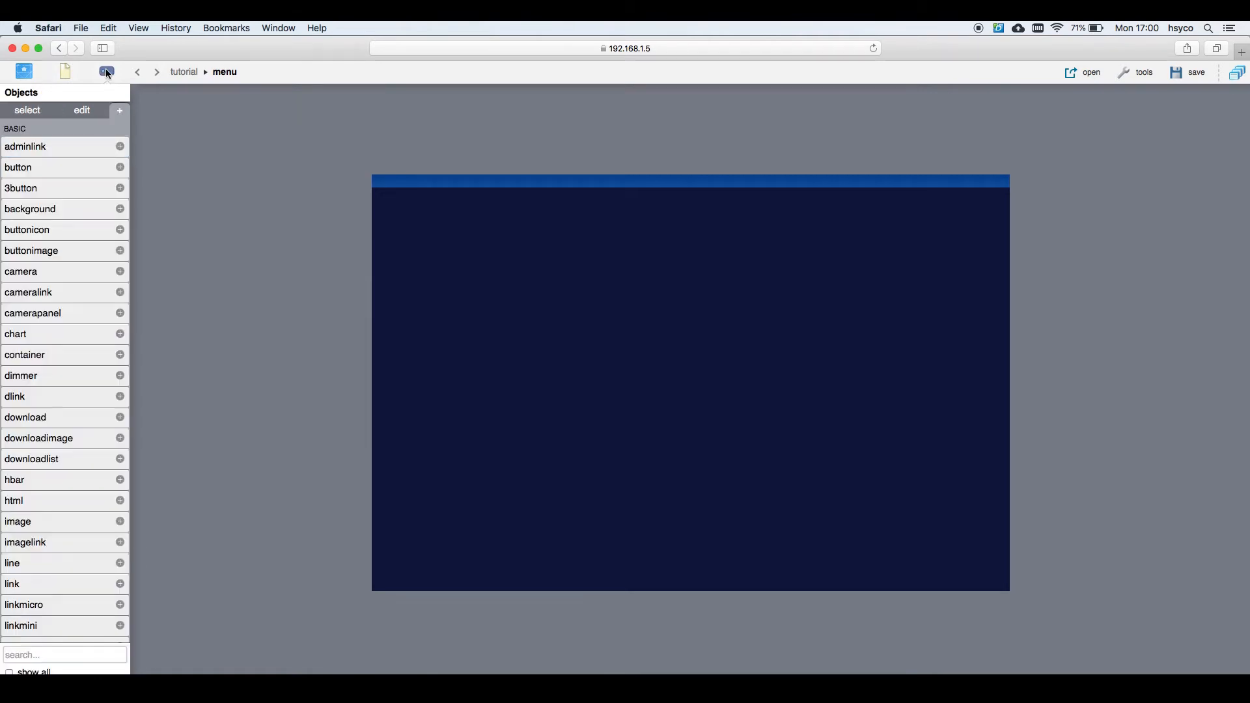
pyautogui.click(101, 166)
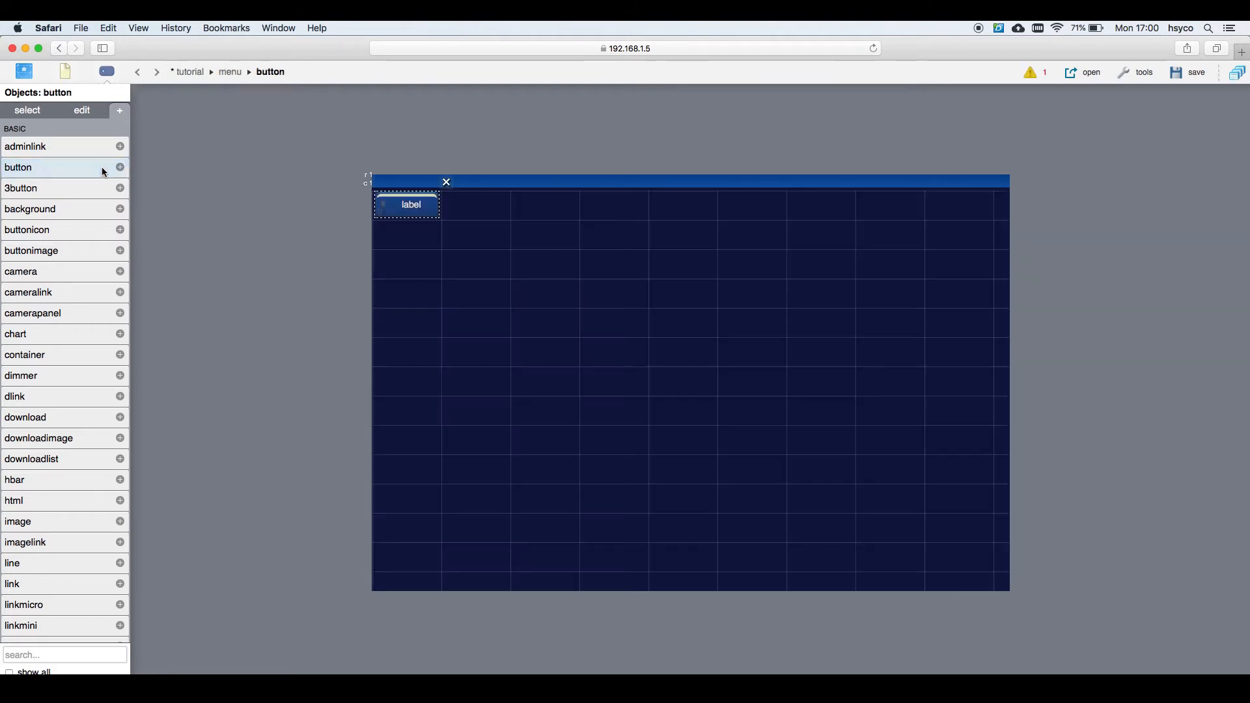
pyautogui.moveTo(410, 210); pyautogui.dragTo(670, 266)
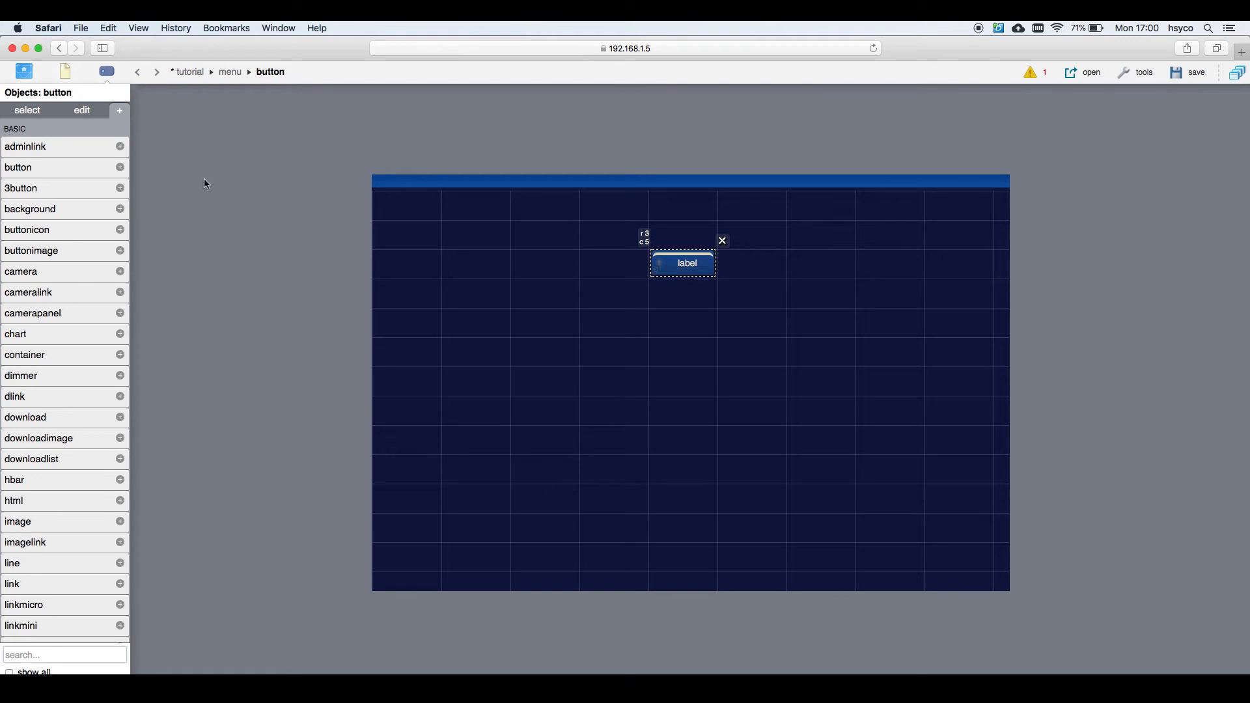
pyautogui.click(79, 111)
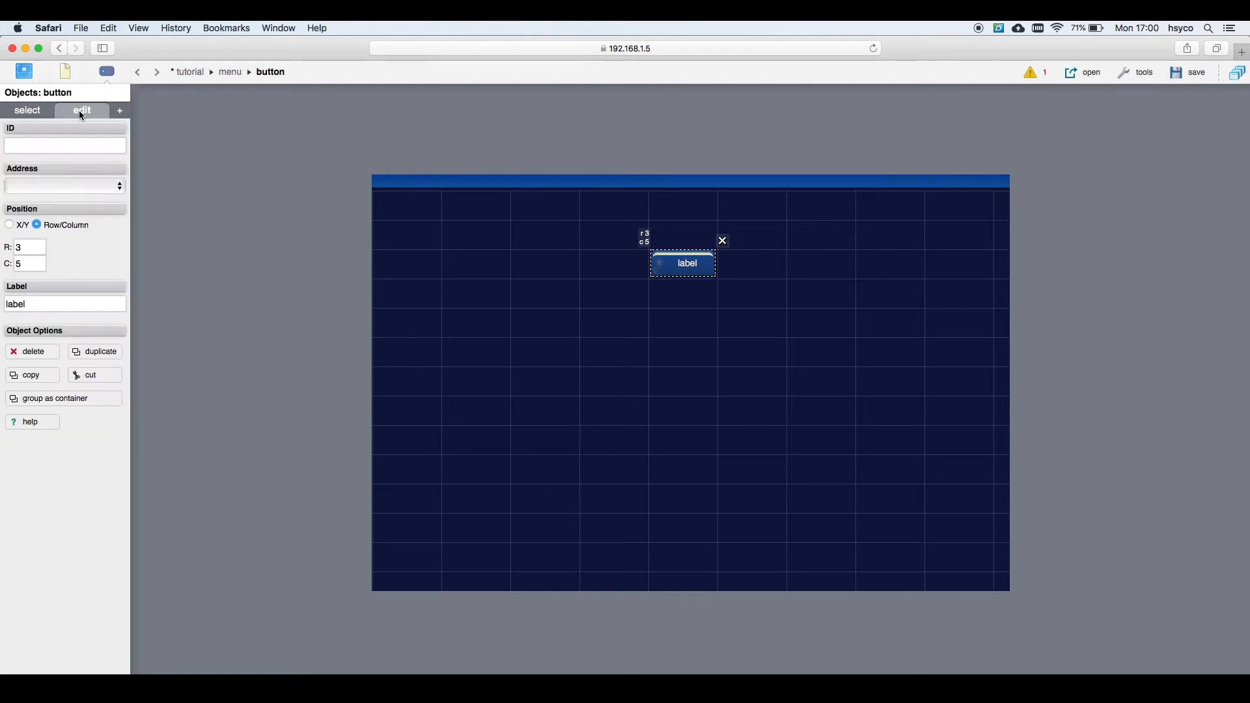
pyautogui.click(63, 182)
pyautogui.click(64, 198)
pyautogui.click(107, 72)
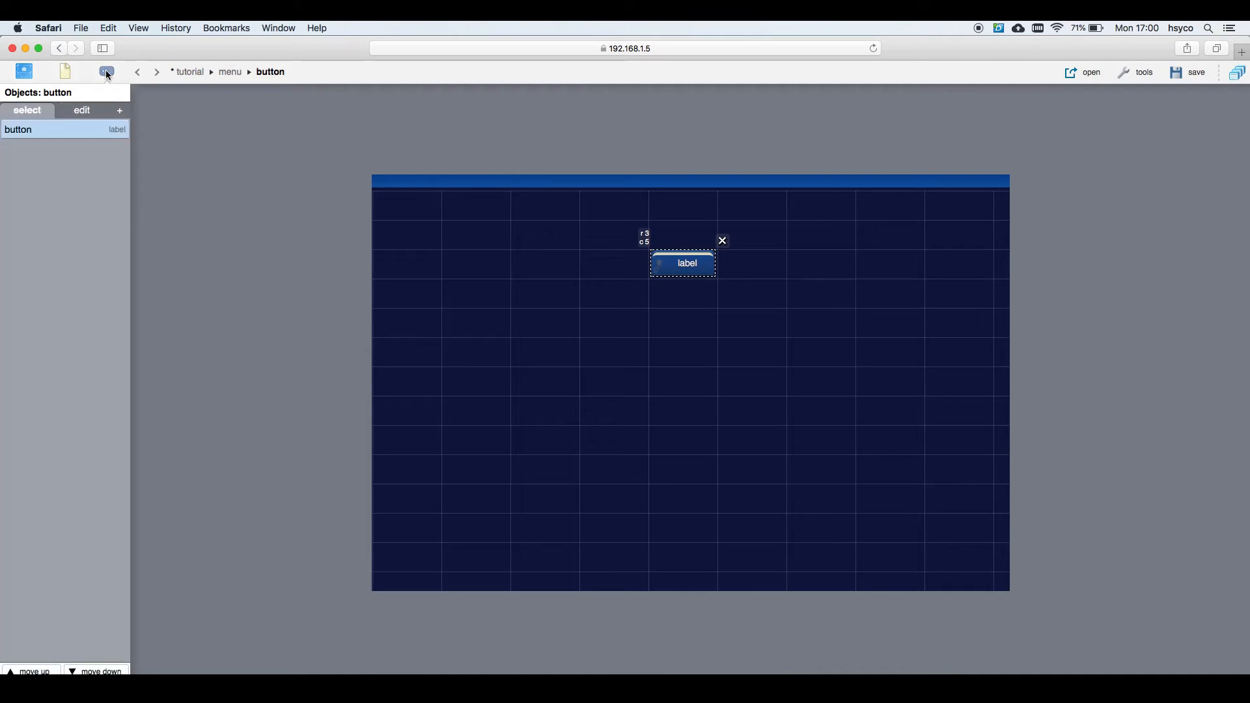
pyautogui.click(120, 112)
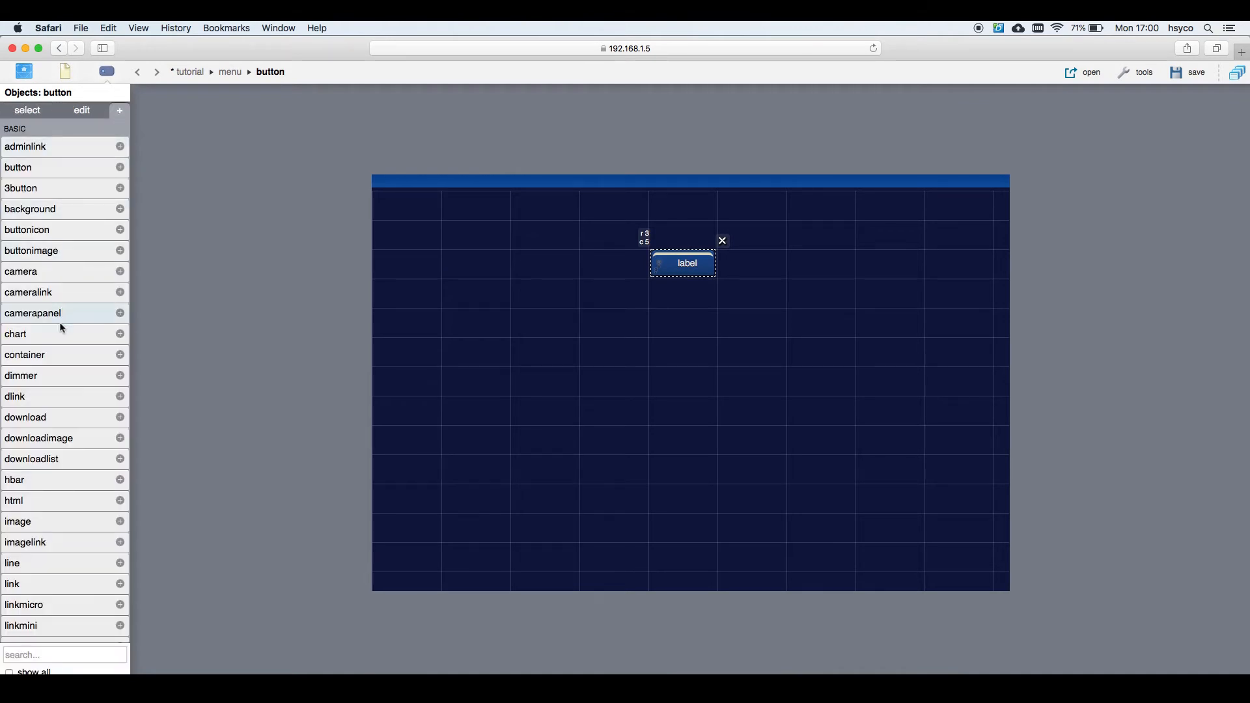
# Step: Add a dimmer at row 3, column 7 with Address mh.light.22 DIMMER
pyautogui.click(61, 376)
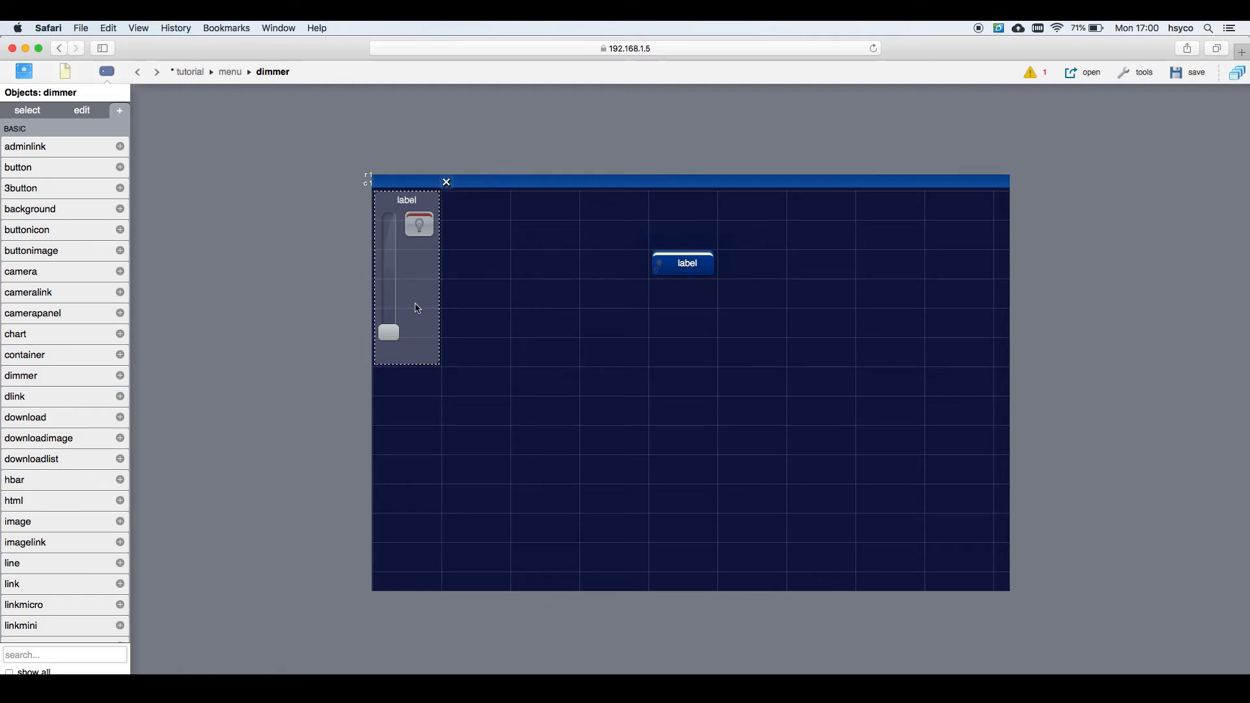
pyautogui.moveTo(418, 308); pyautogui.dragTo(802, 358)
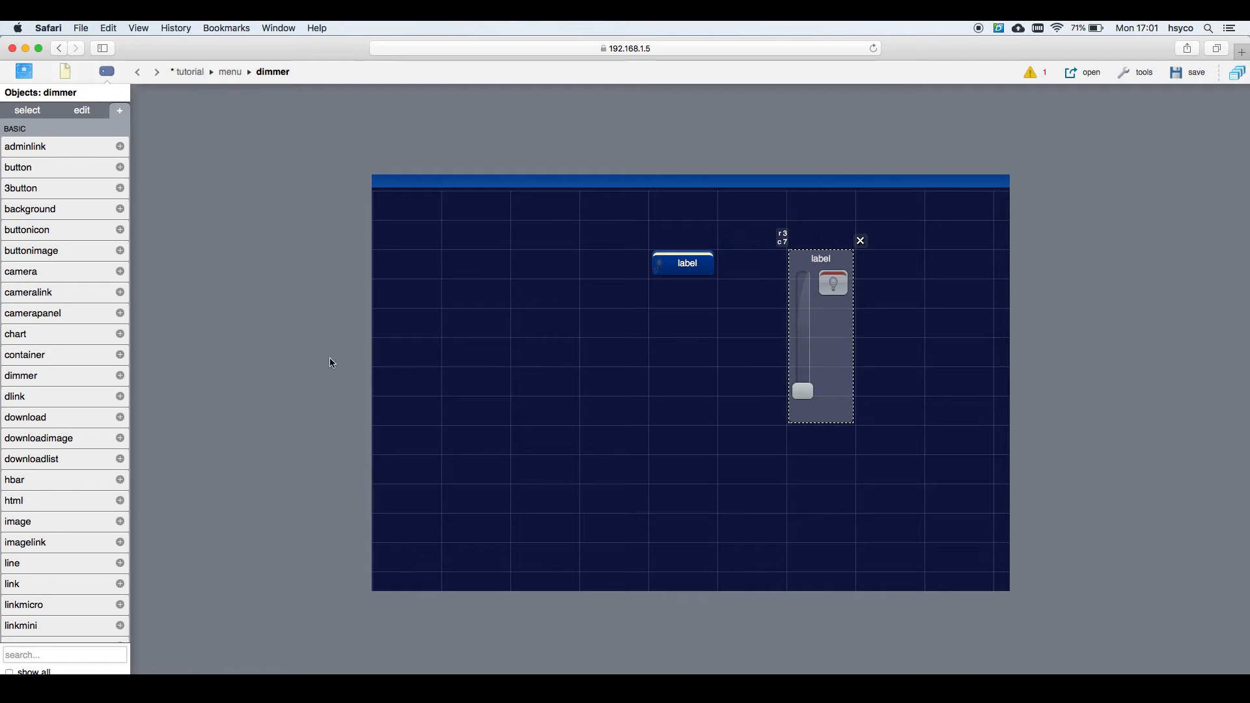
pyautogui.click(78, 116)
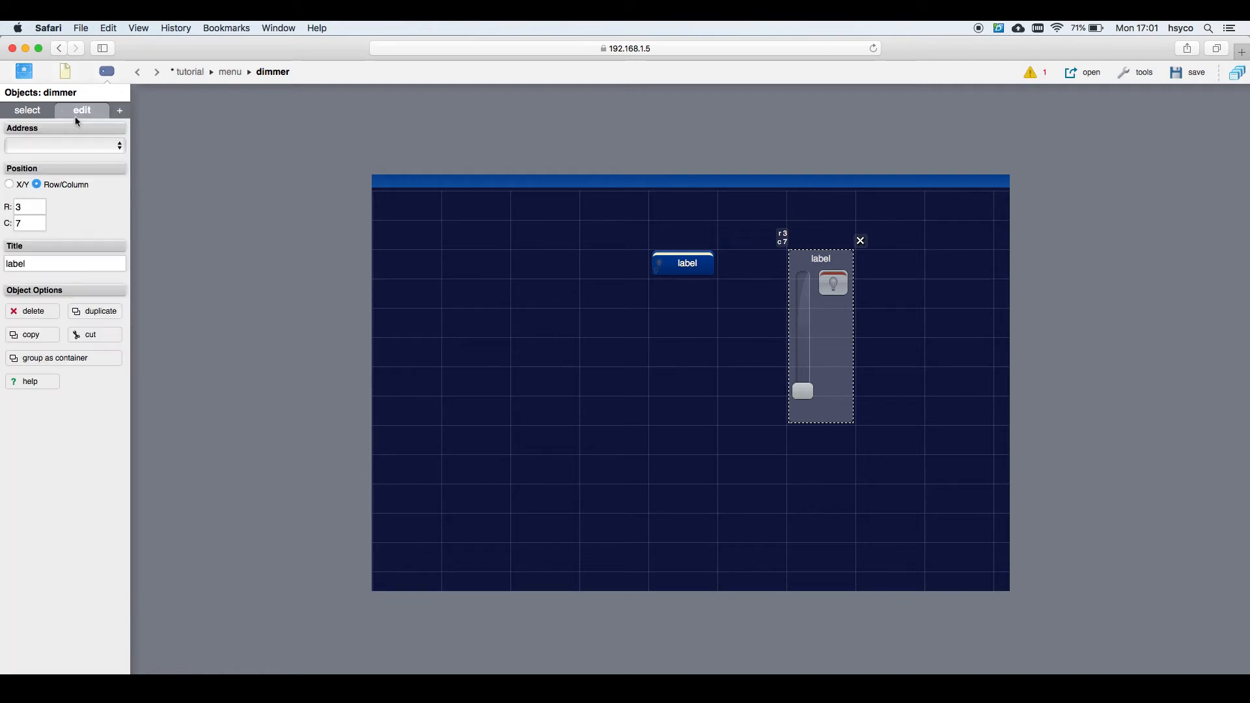
pyautogui.click(64, 146)
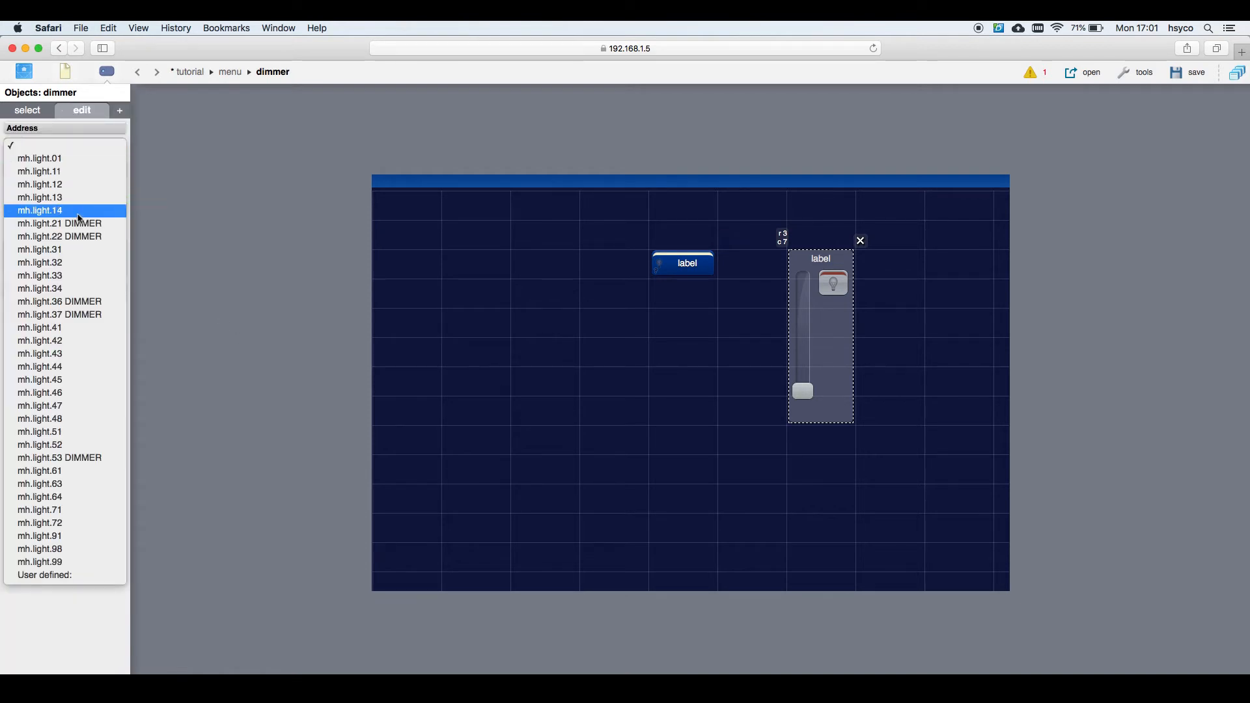
pyautogui.click(84, 237)
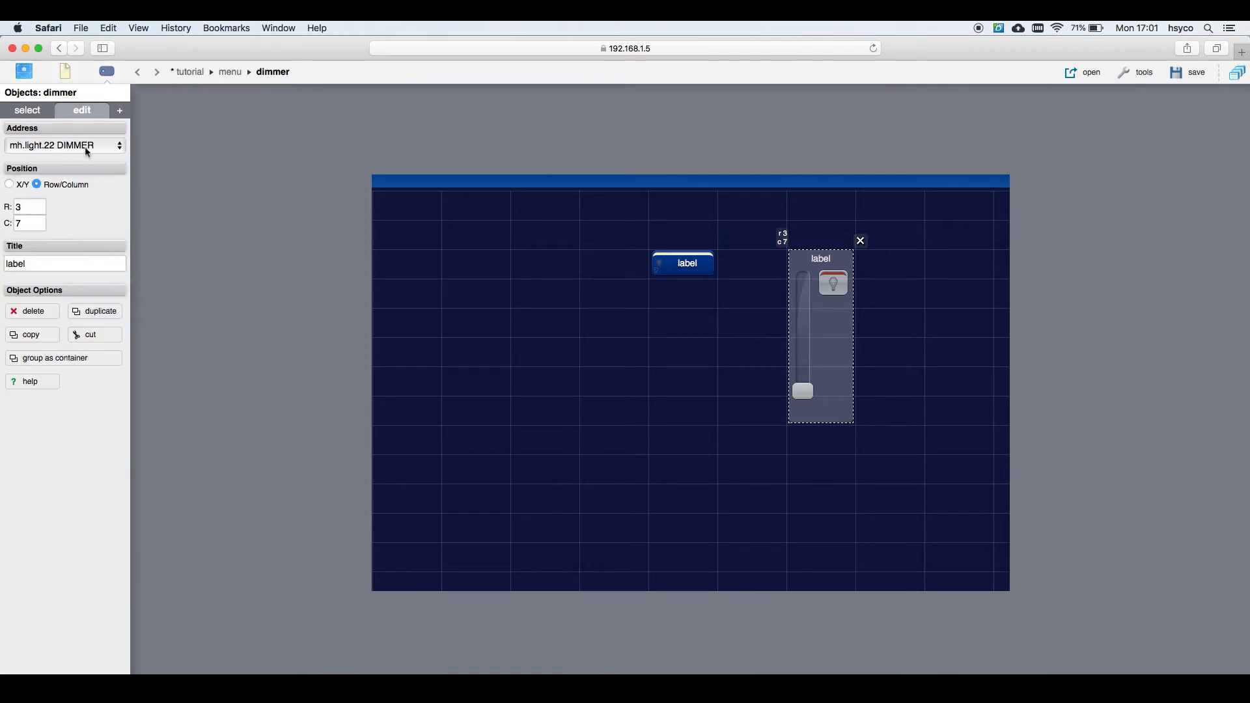
pyautogui.click(120, 116)
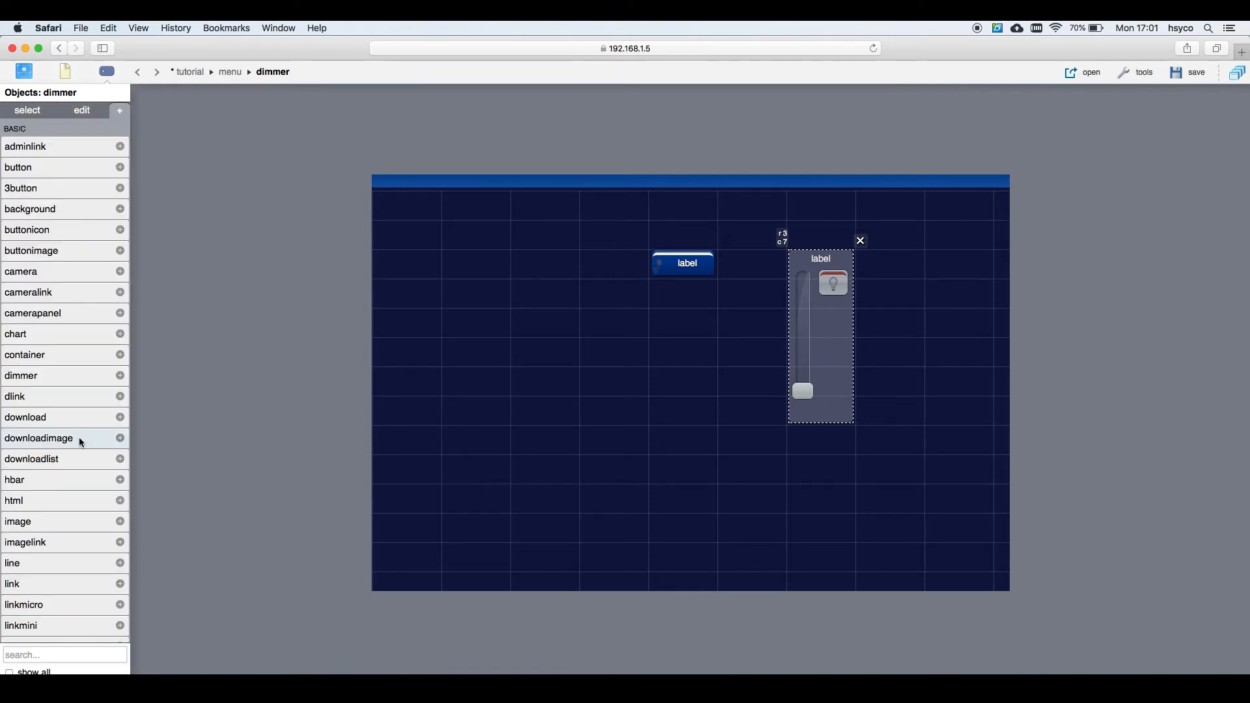
pyautogui.scroll(-6, 79, 439)
# Step: Place a tempmini at row 10, column 5 with Server ID mh and Address temp.1
pyautogui.click(65, 458)
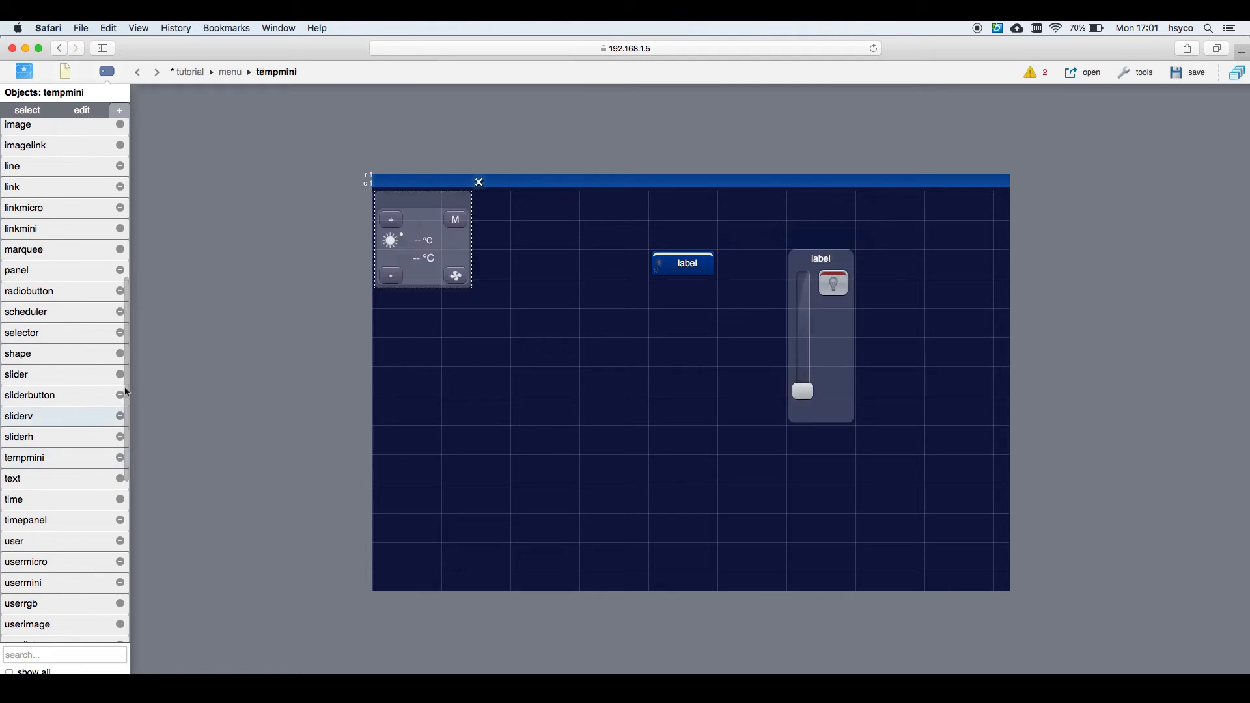
pyautogui.moveTo(420, 255); pyautogui.dragTo(714, 525)
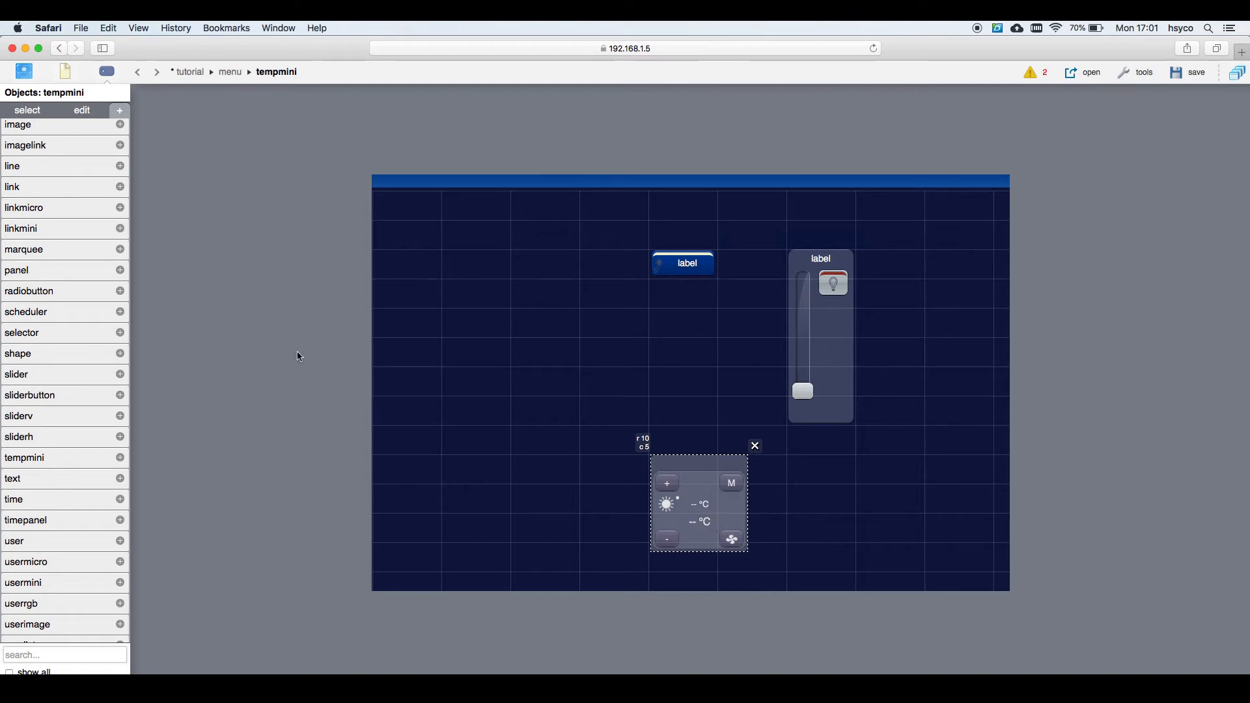
pyautogui.click(81, 112)
pyautogui.click(47, 148)
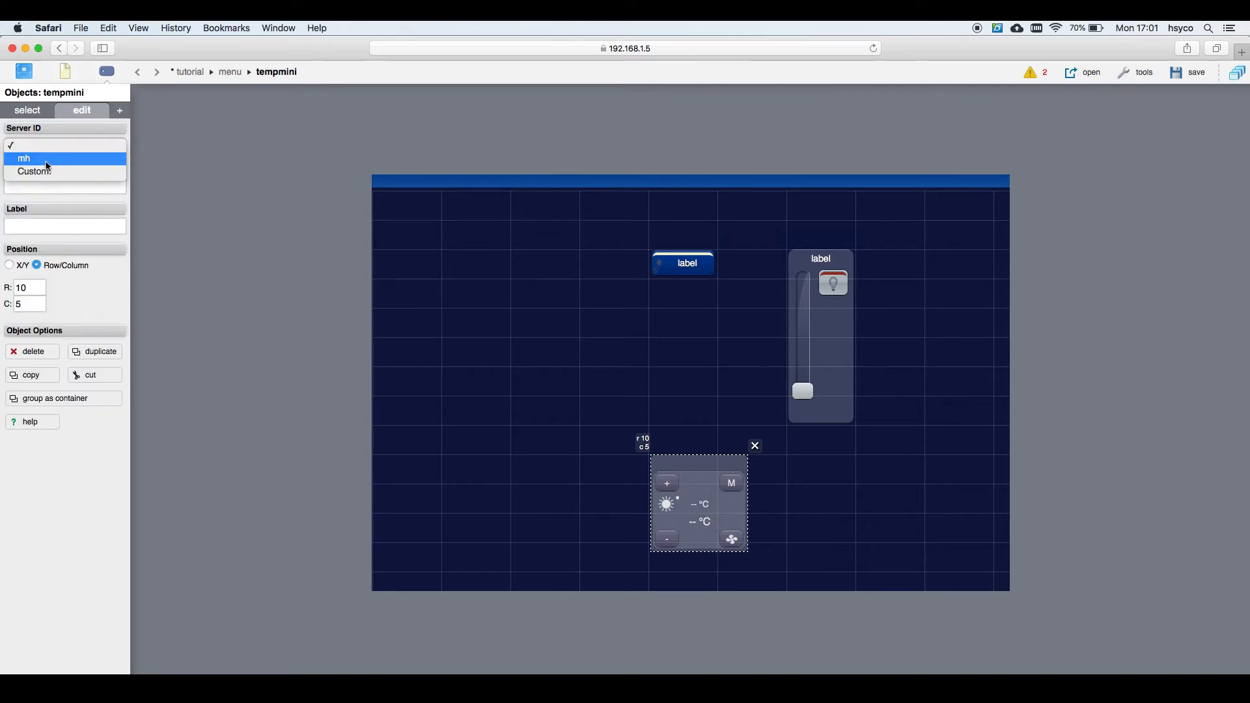
pyautogui.click(47, 157)
pyautogui.click(31, 184)
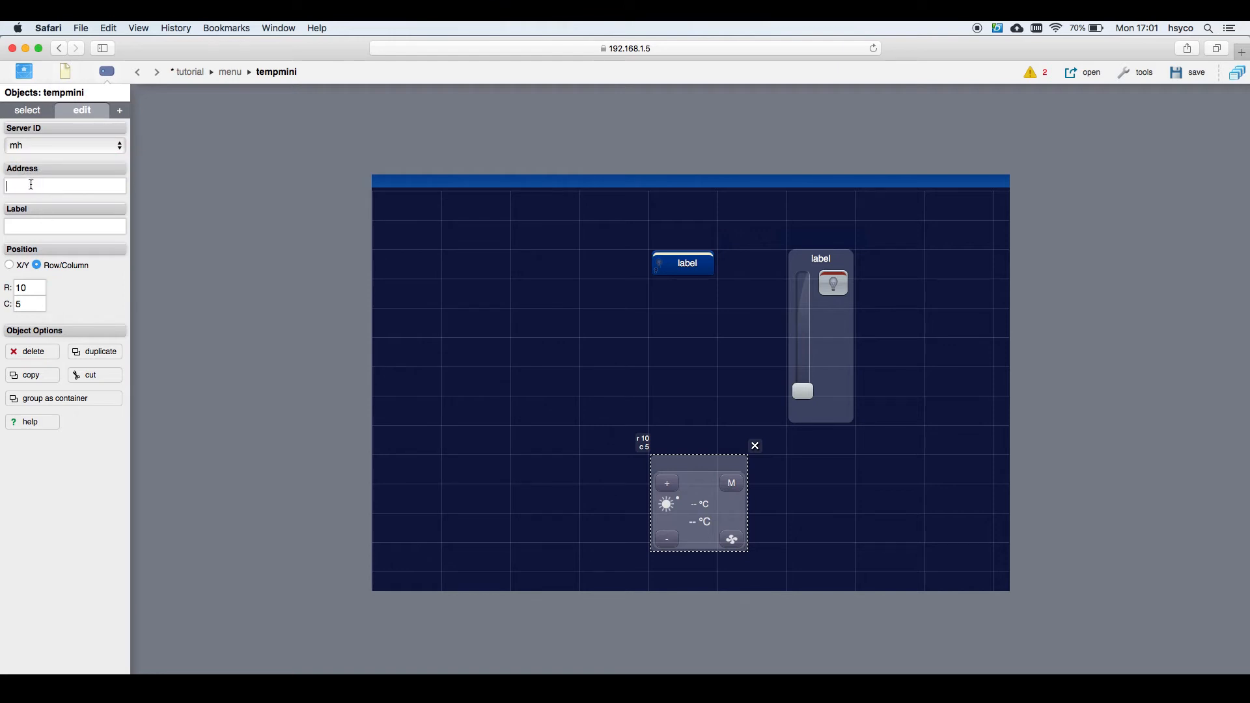
pyautogui.write('temp.1')
pyautogui.click(120, 110)
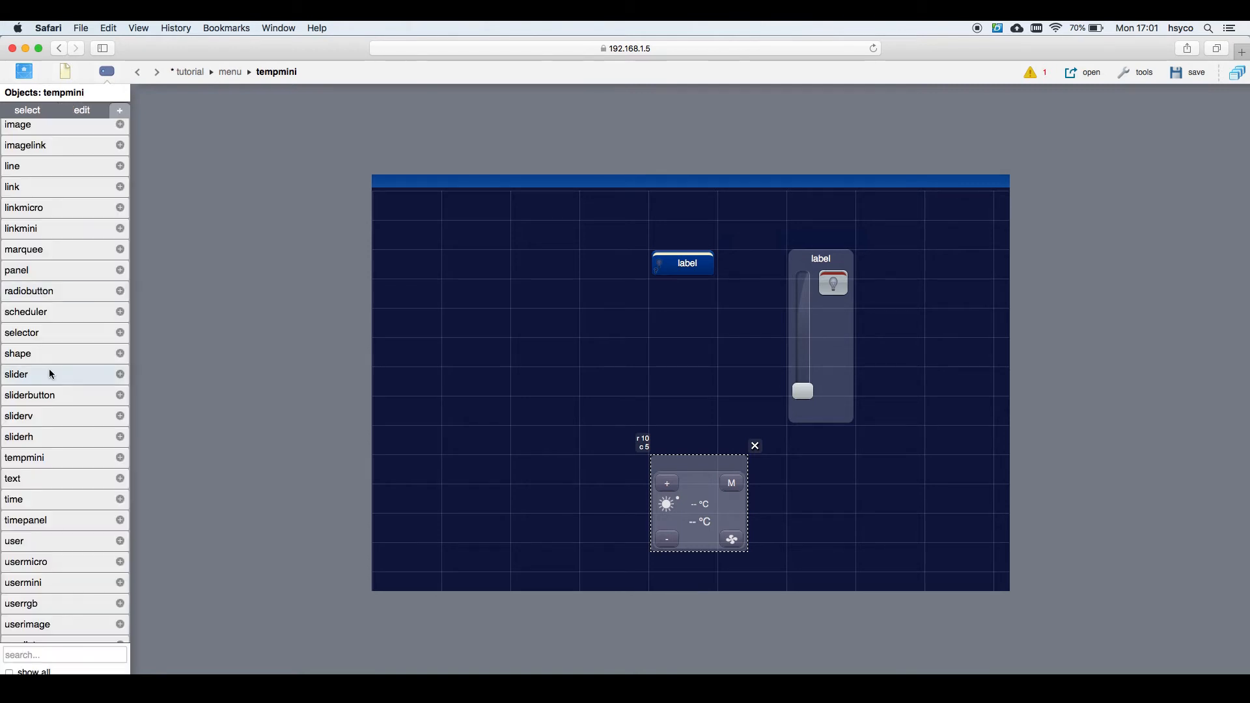
pyautogui.scroll(-5, 49, 368)
# Step: Add a user button at row 6, column 3 labelled 'button 1', named button1, and save the project
pyautogui.click(43, 363)
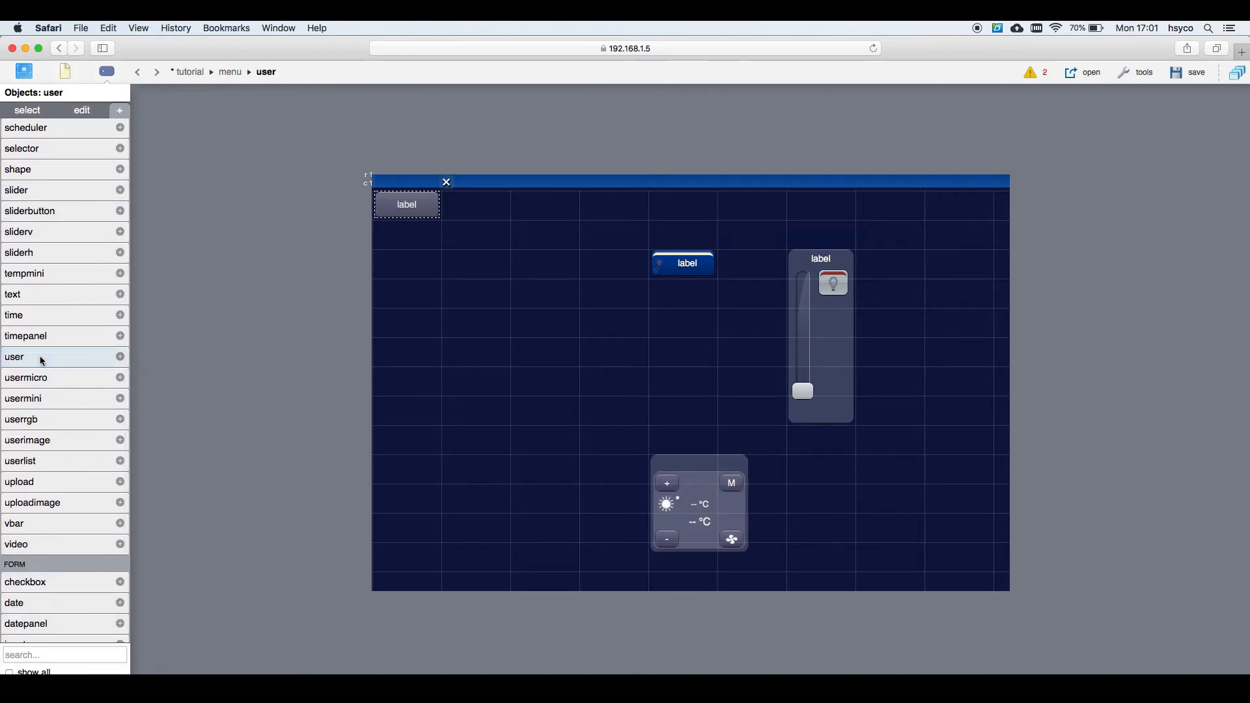
pyautogui.moveTo(404, 201); pyautogui.dragTo(526, 355)
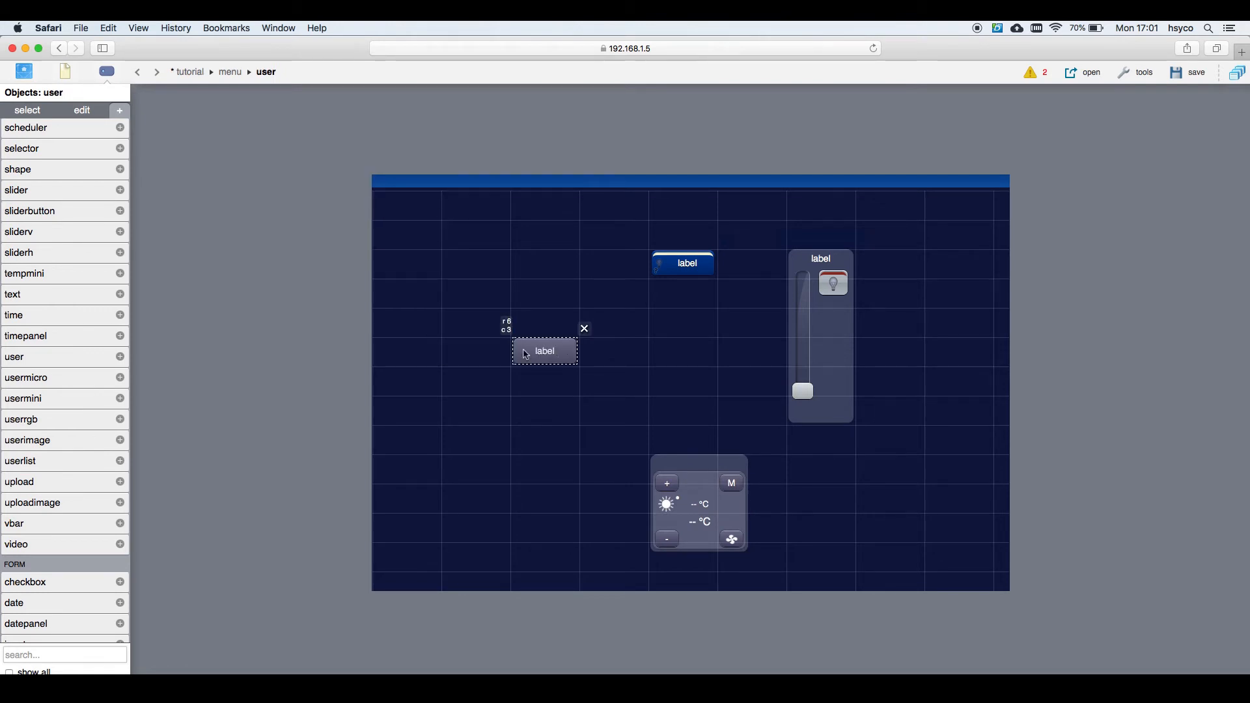
pyautogui.click(83, 114)
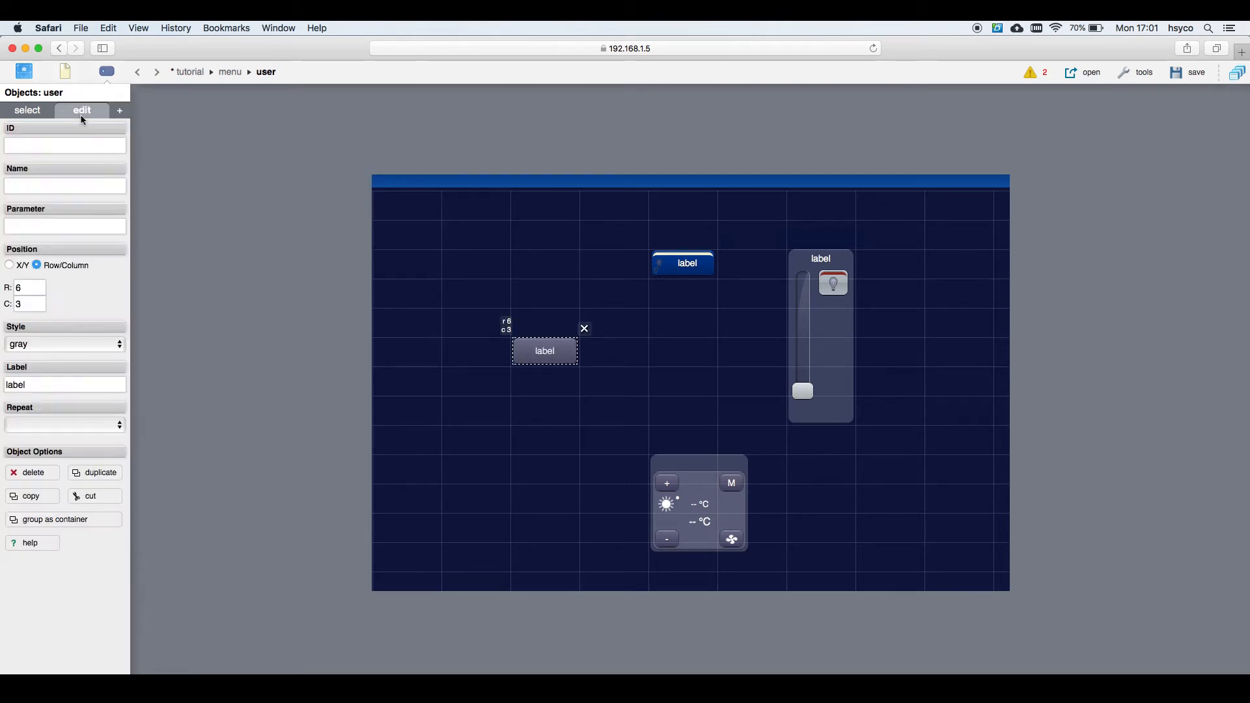
pyautogui.doubleClick(17, 385)
pyautogui.write('button 1button1')
pyautogui.click(1183, 74)
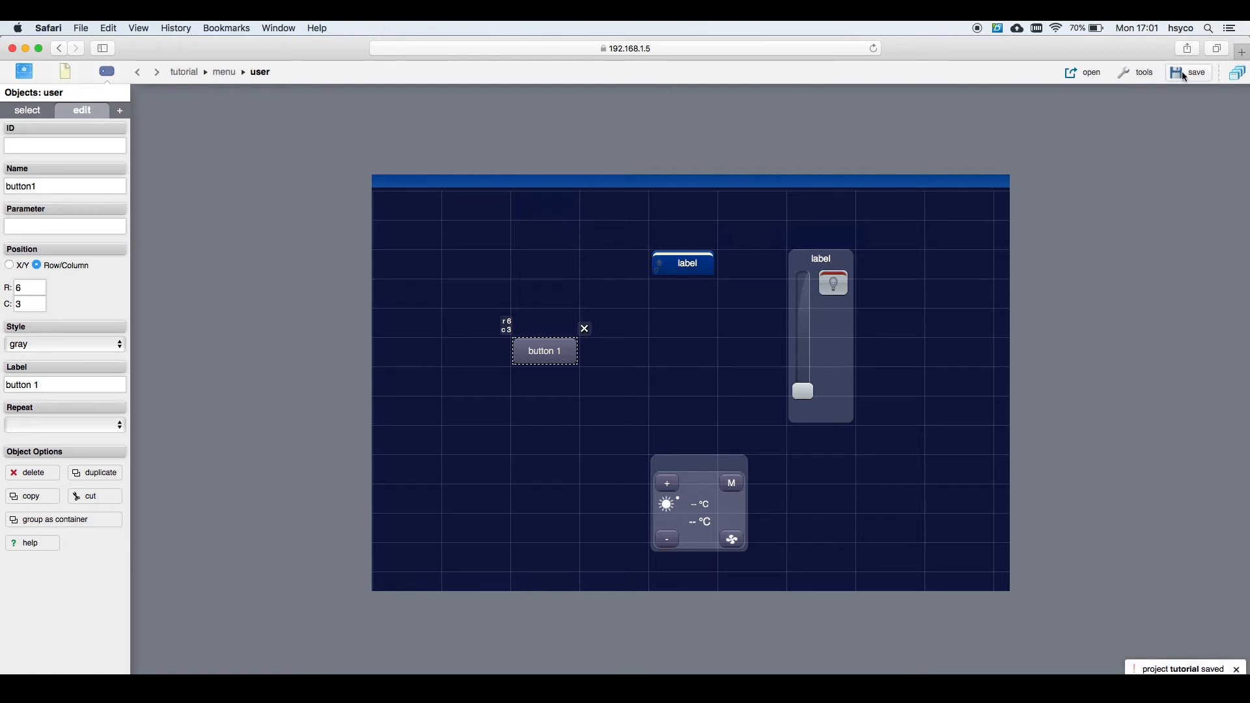
# Step: Preview the live Tutorial page in a new browser tab, then return to the HSYCO Manager editor
pyautogui.click(1078, 75)
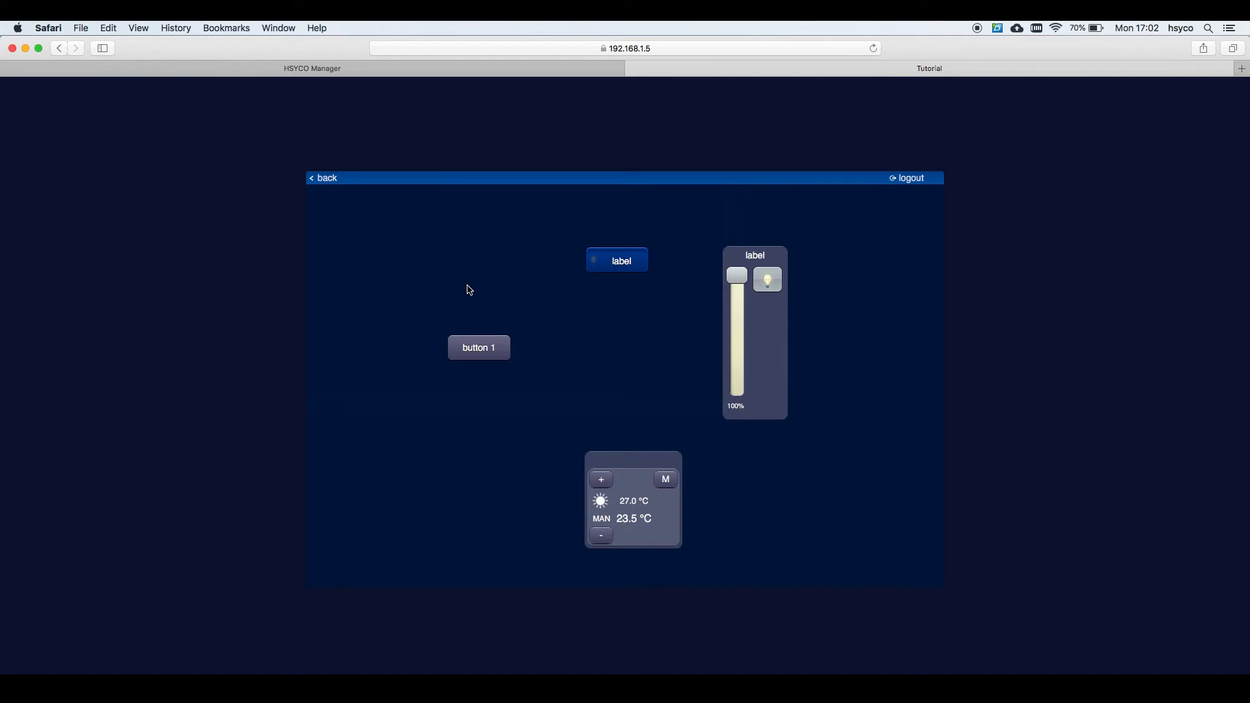
pyautogui.click(414, 71)
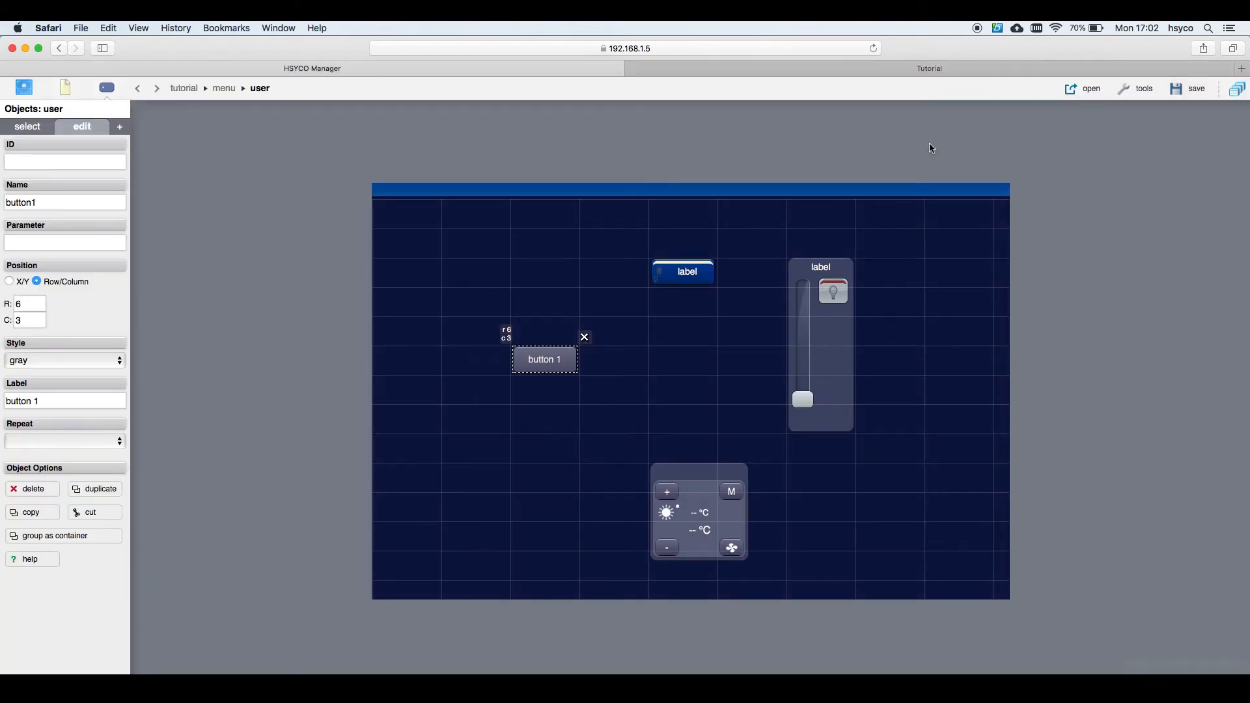
# Step: Create the file myhome_test.txt in the events folder via the File Manager
pyautogui.click(1235, 90)
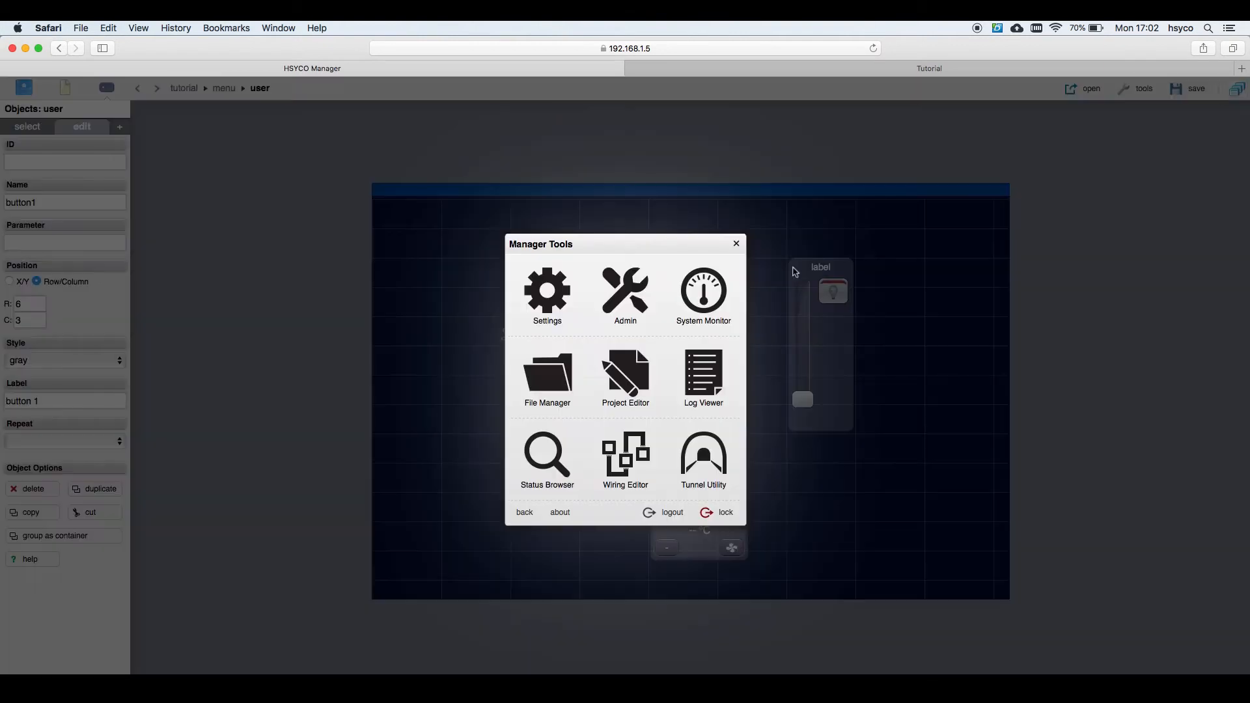
pyautogui.click(552, 385)
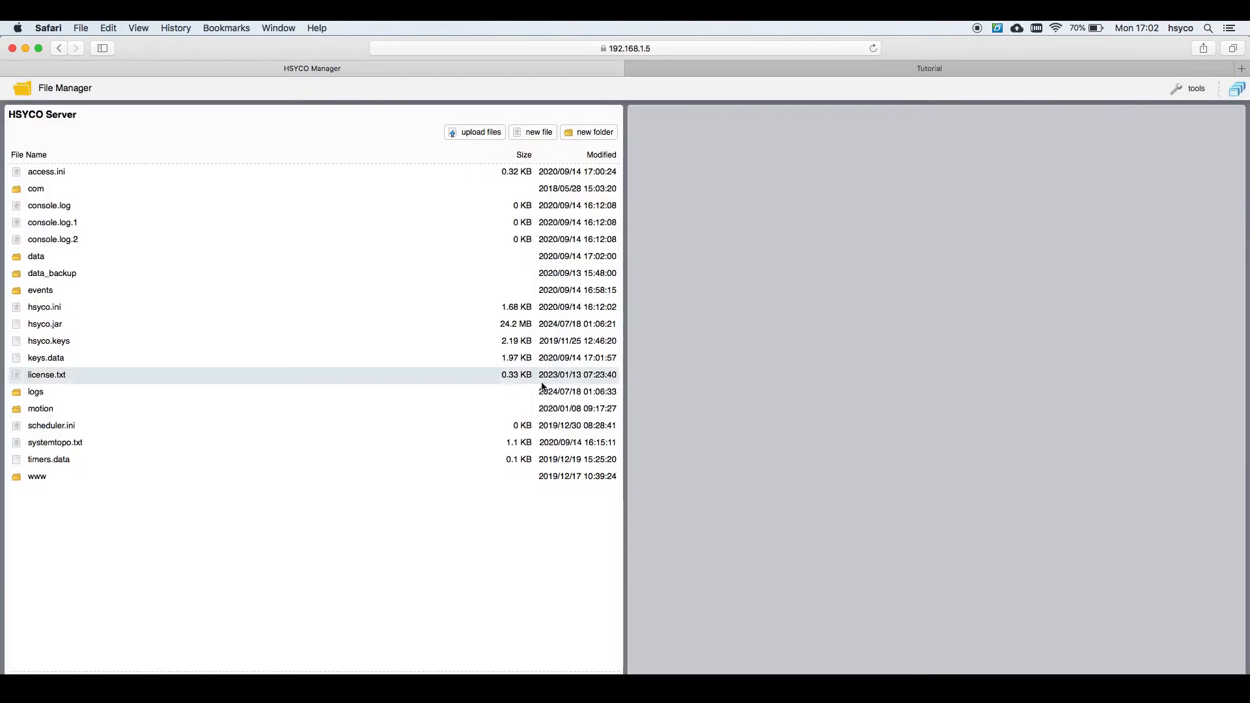
pyautogui.click(231, 298)
pyautogui.doubleClick(229, 294)
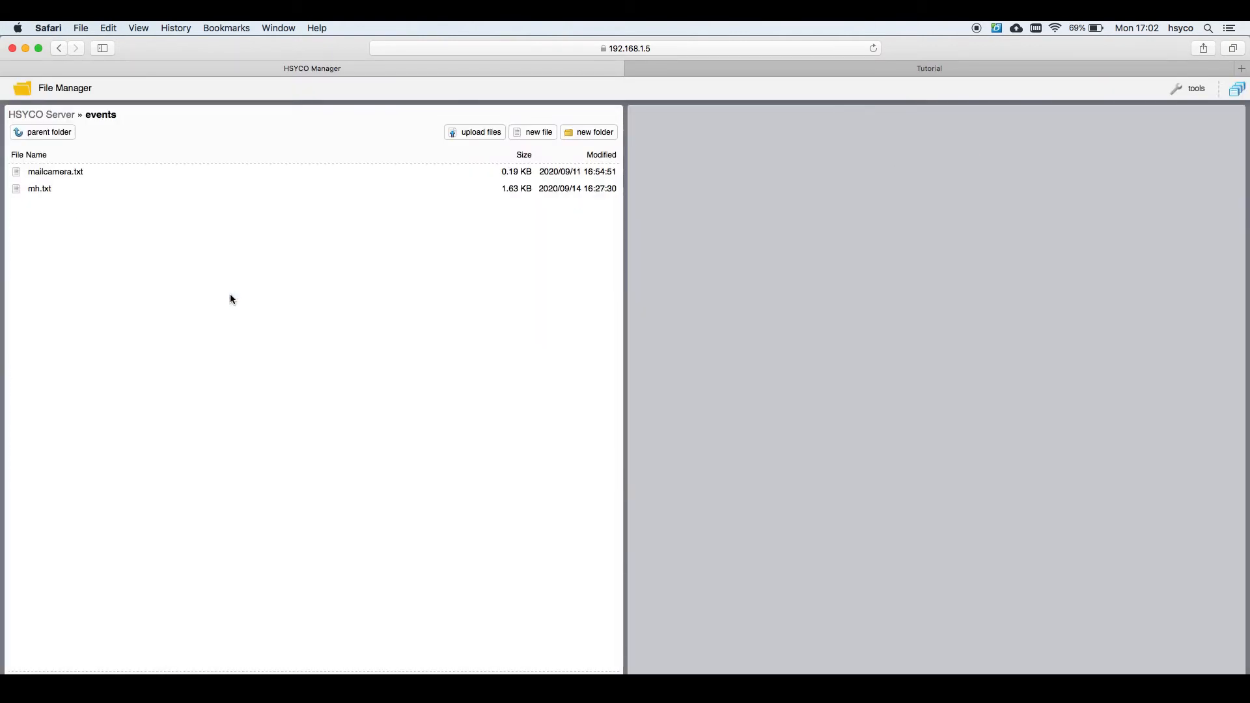
pyautogui.click(537, 133)
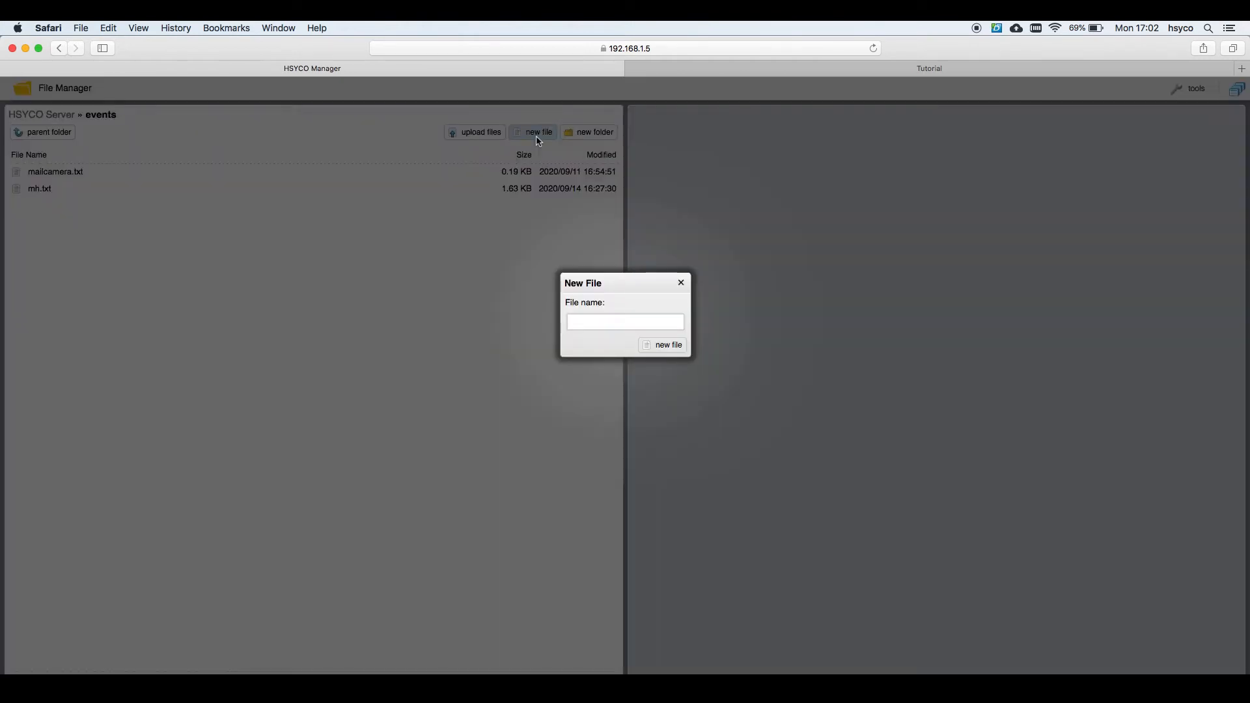
pyautogui.write('myhome_test.txt')
pyautogui.click(670, 347)
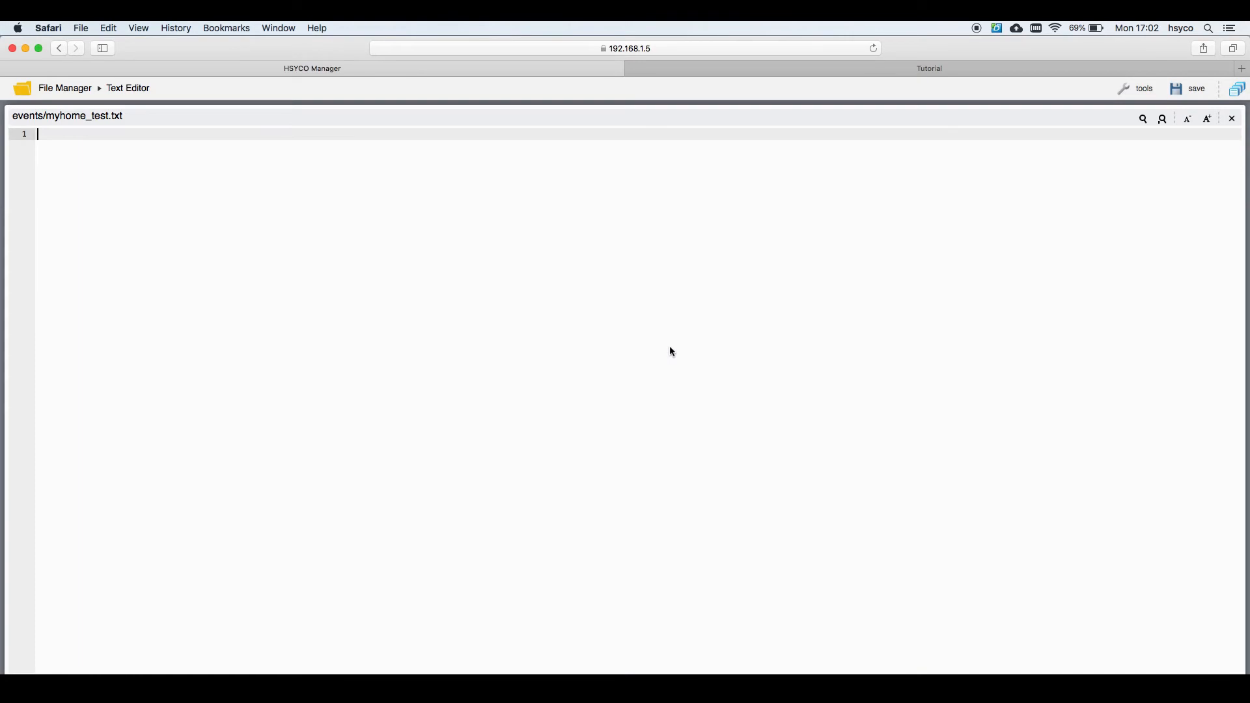
# Step: Write and save rules: button1 turns mh.cen.01.01 on, which sets mh.light.01 = 1 and mh.light.22 = 70
pyautogui.write('user b')
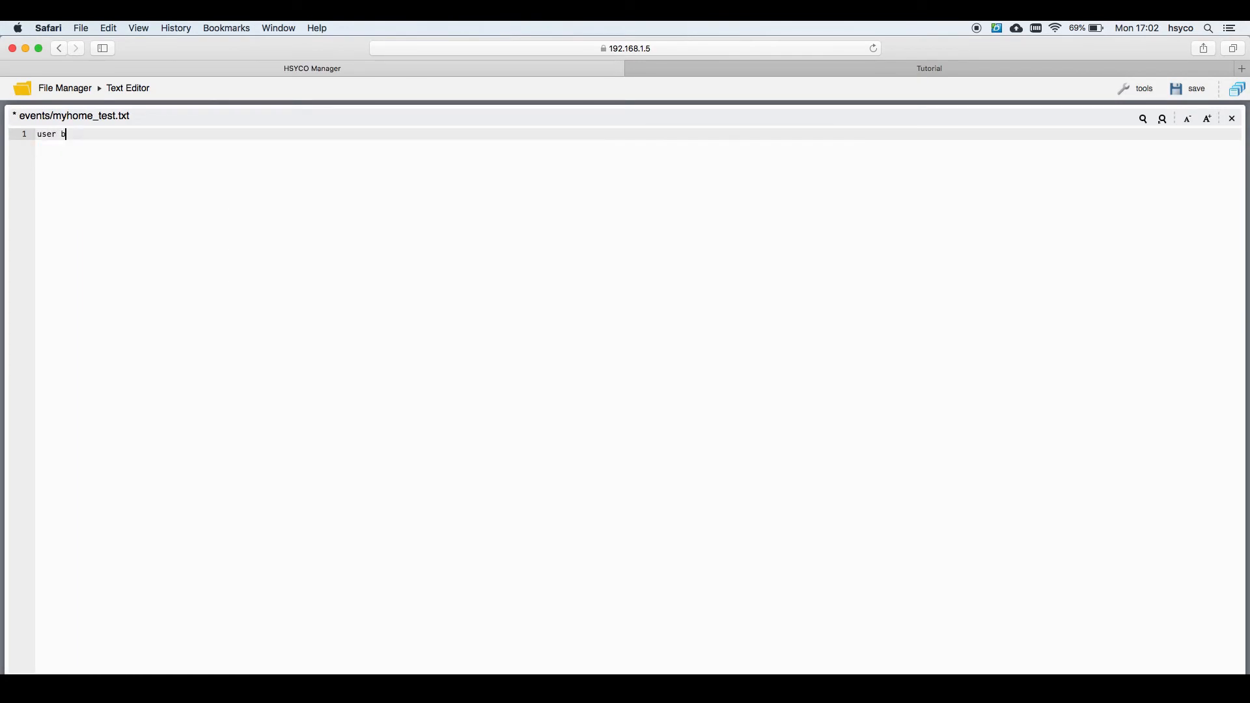
pyautogui.write('utton1 : io ')
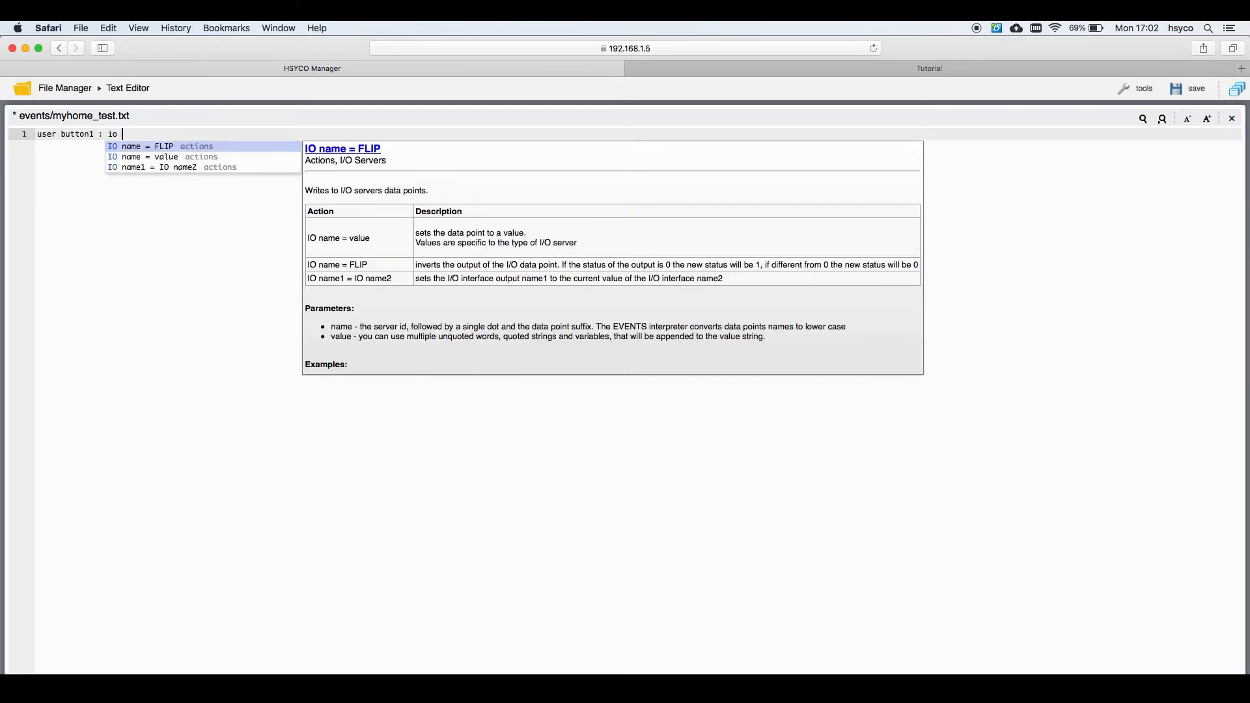
pyautogui.write('mh')
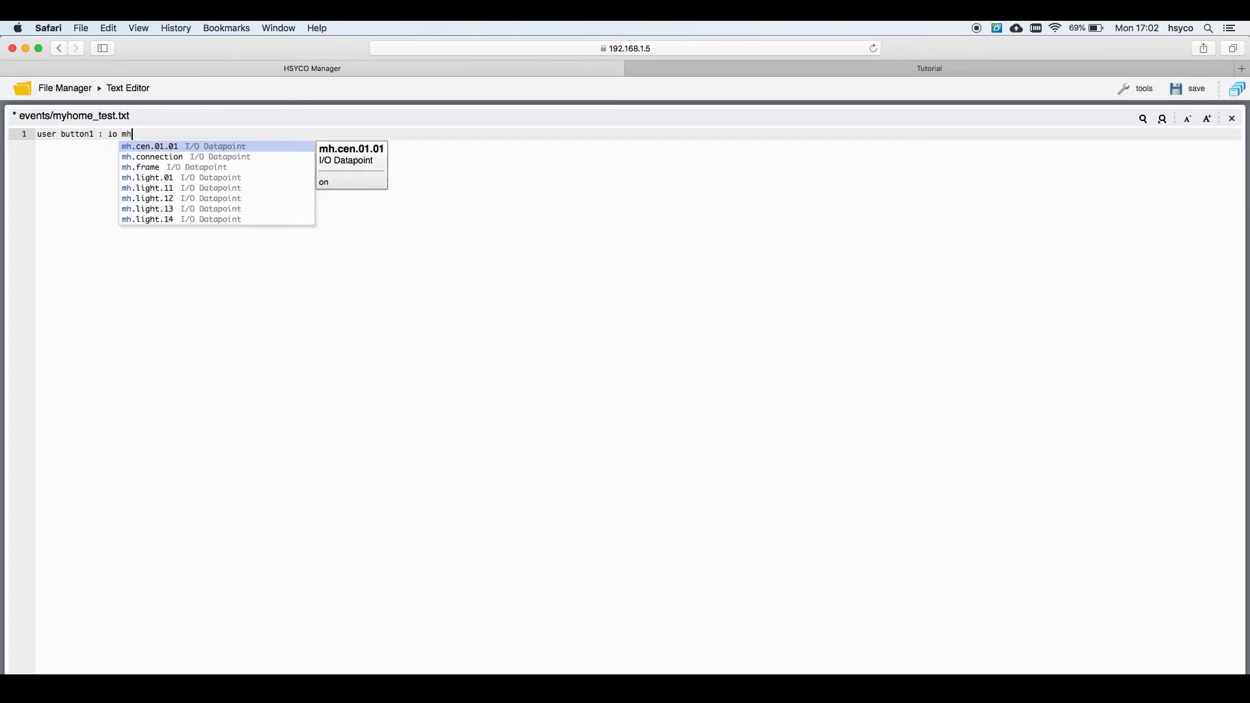
pyautogui.write('.cen')
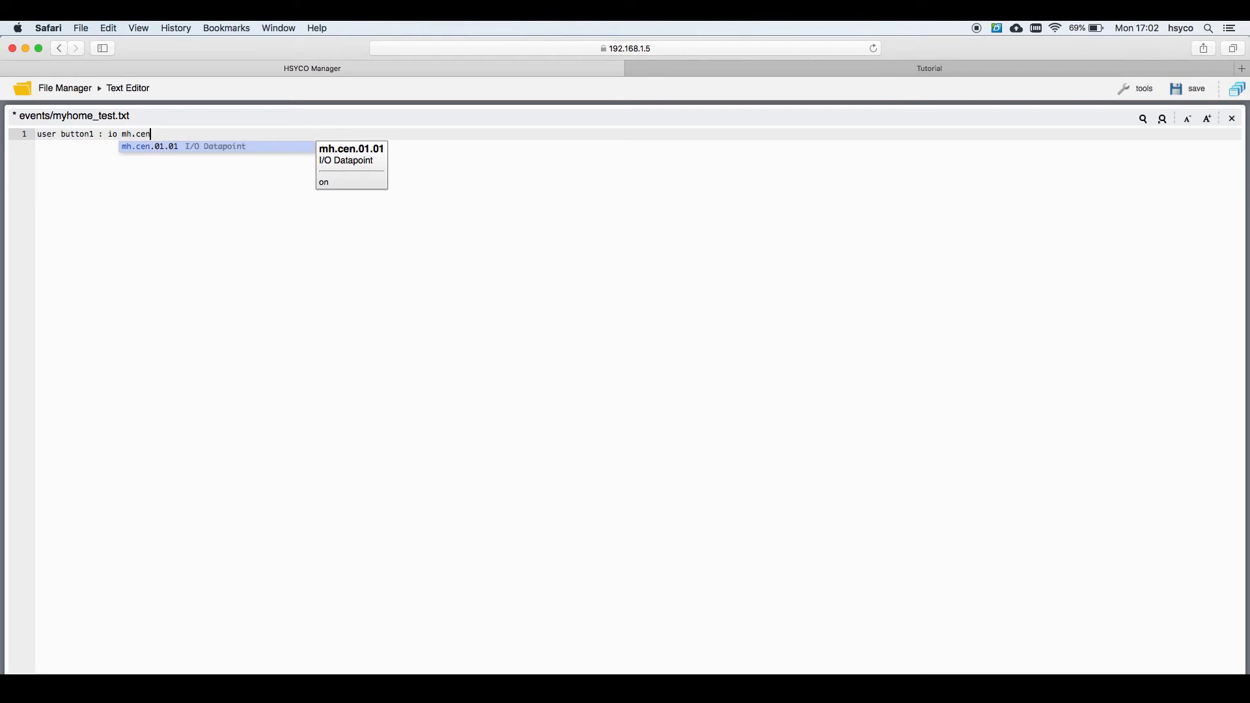
pyautogui.write('.01.01')
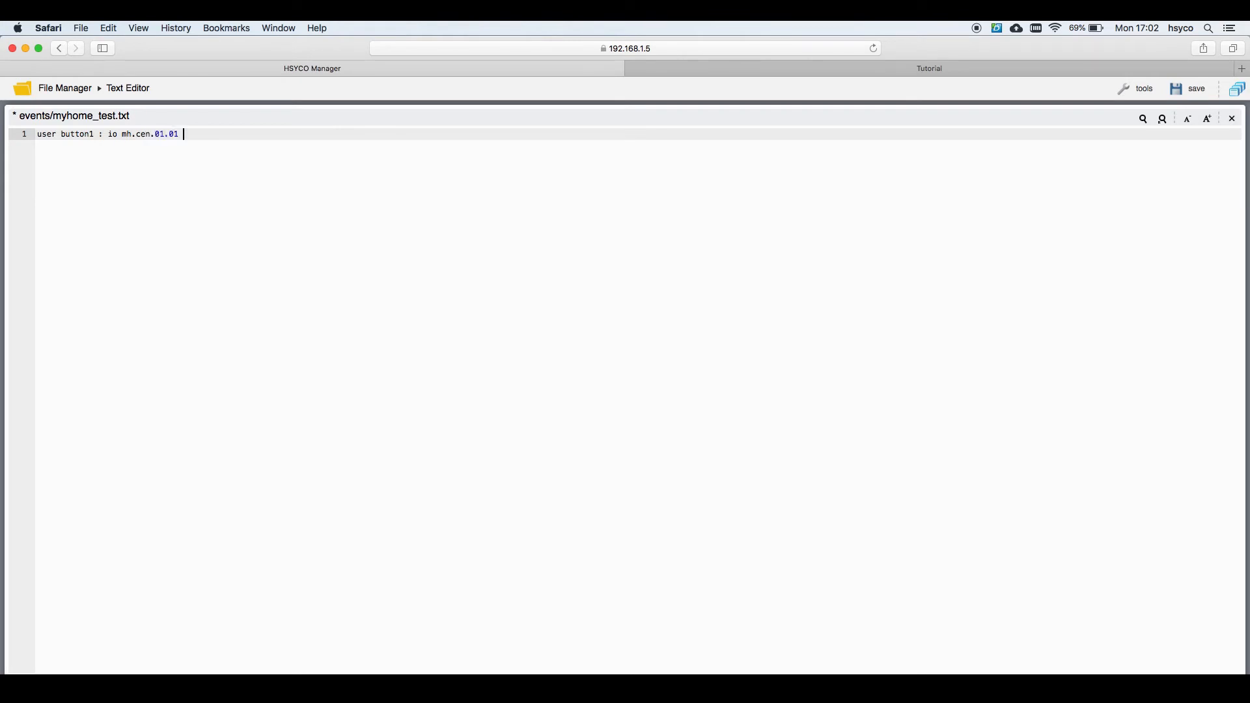
pyautogui.write(' = on')
pyautogui.press('Return')
pyautogui.press('Return')
pyautogui.write('io mh')
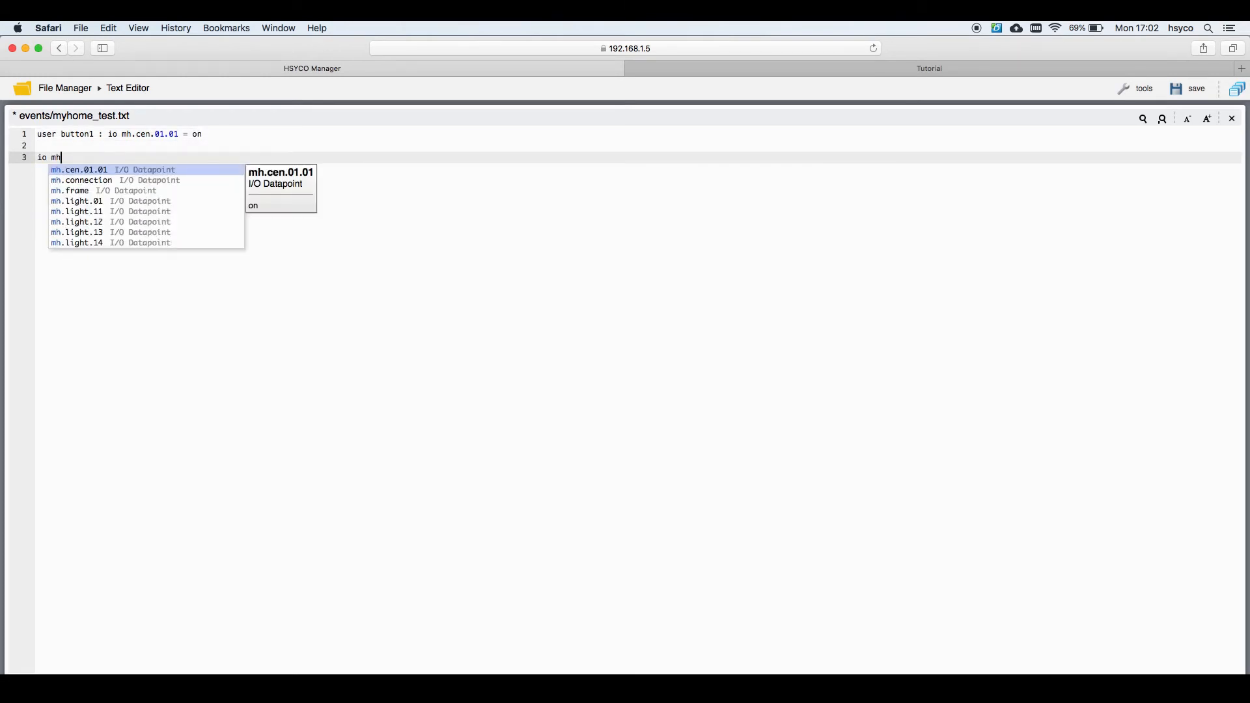
pyautogui.press('Return')
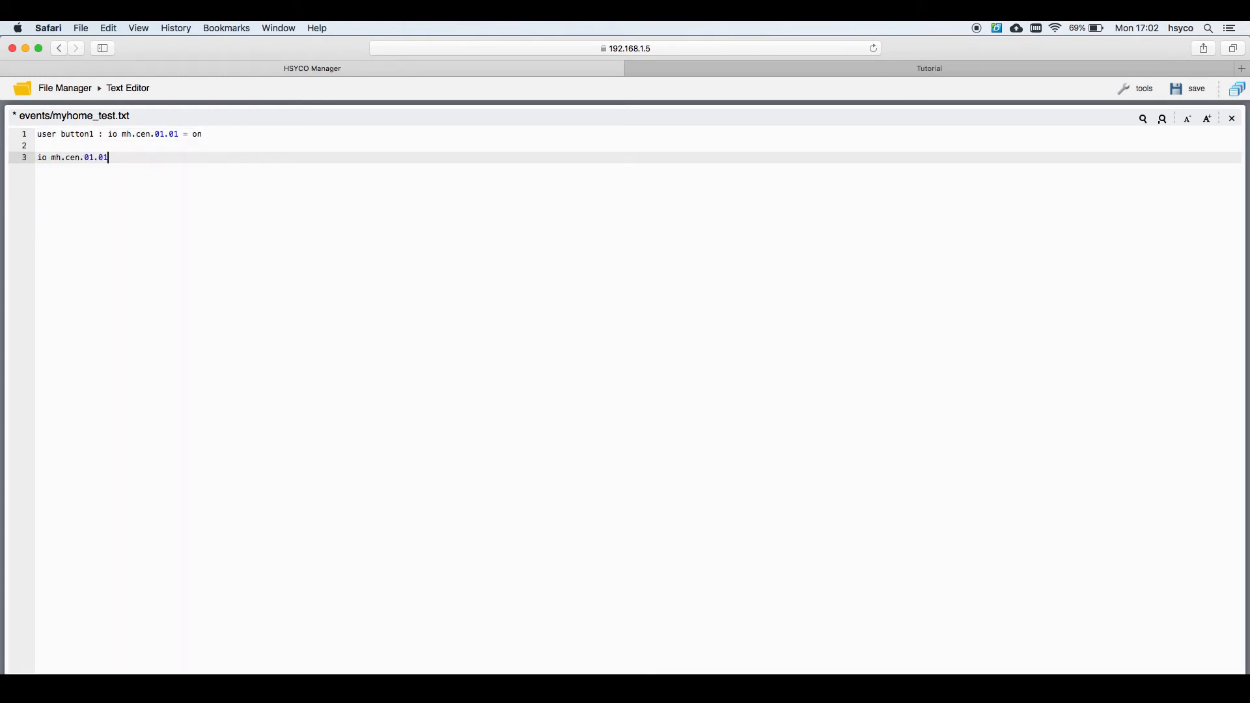
pyautogui.write('= on : io ')
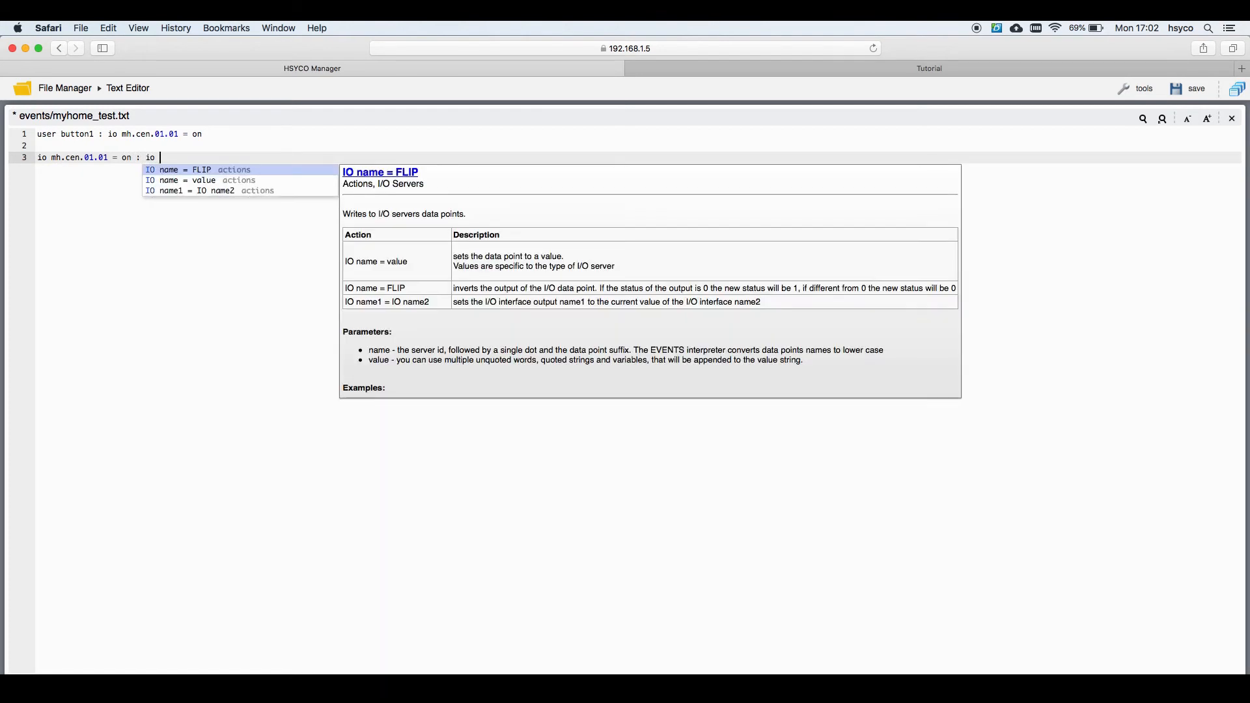
pyautogui.write('mh.lig')
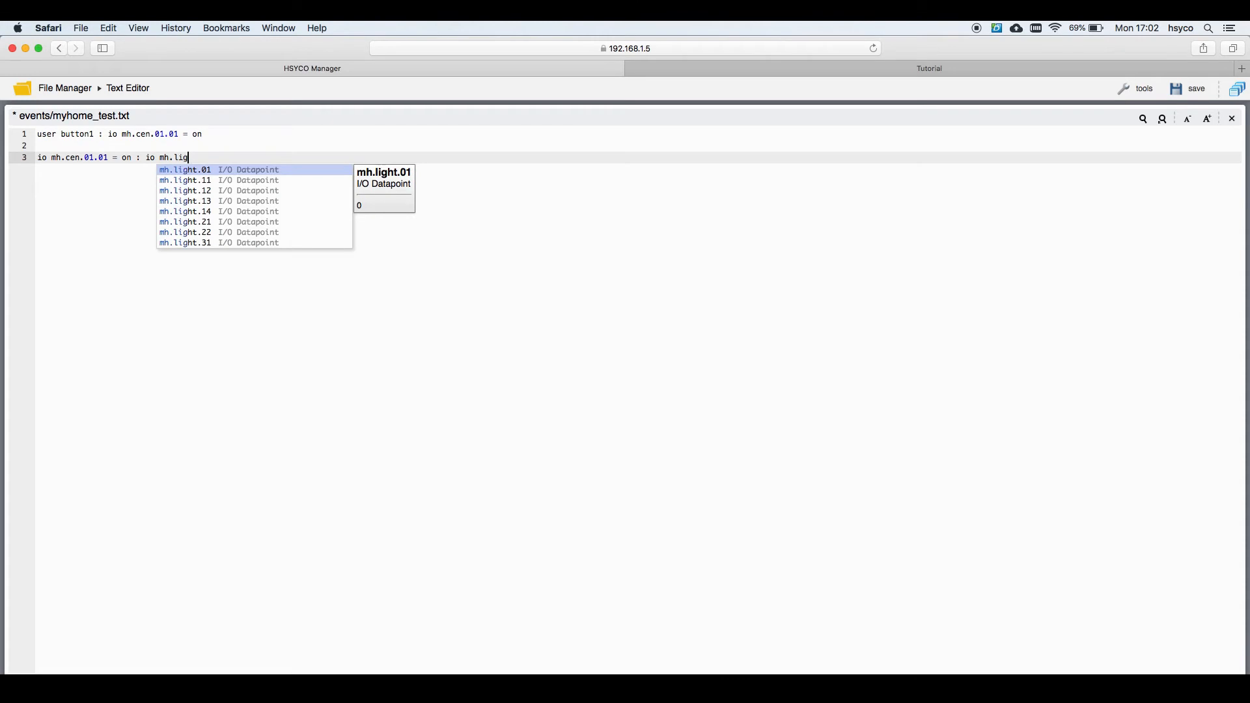
pyautogui.press('Return')
pyautogui.write('= ')
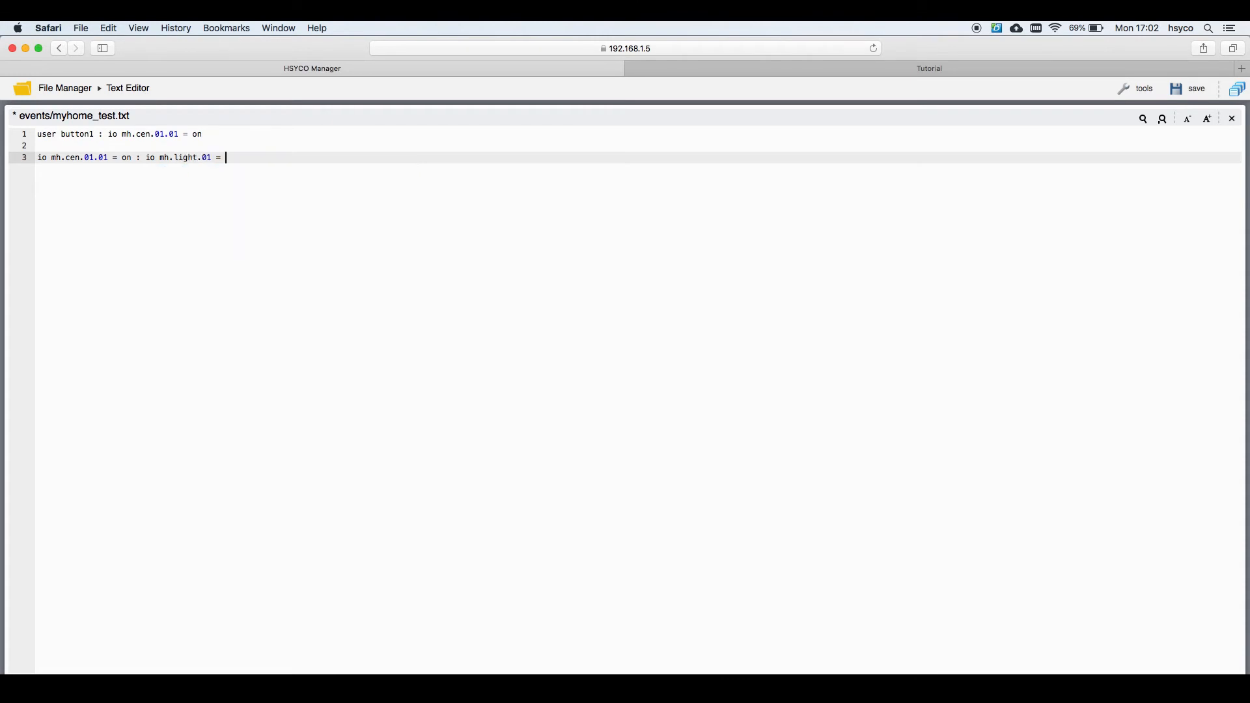
pyautogui.write('1, io ')
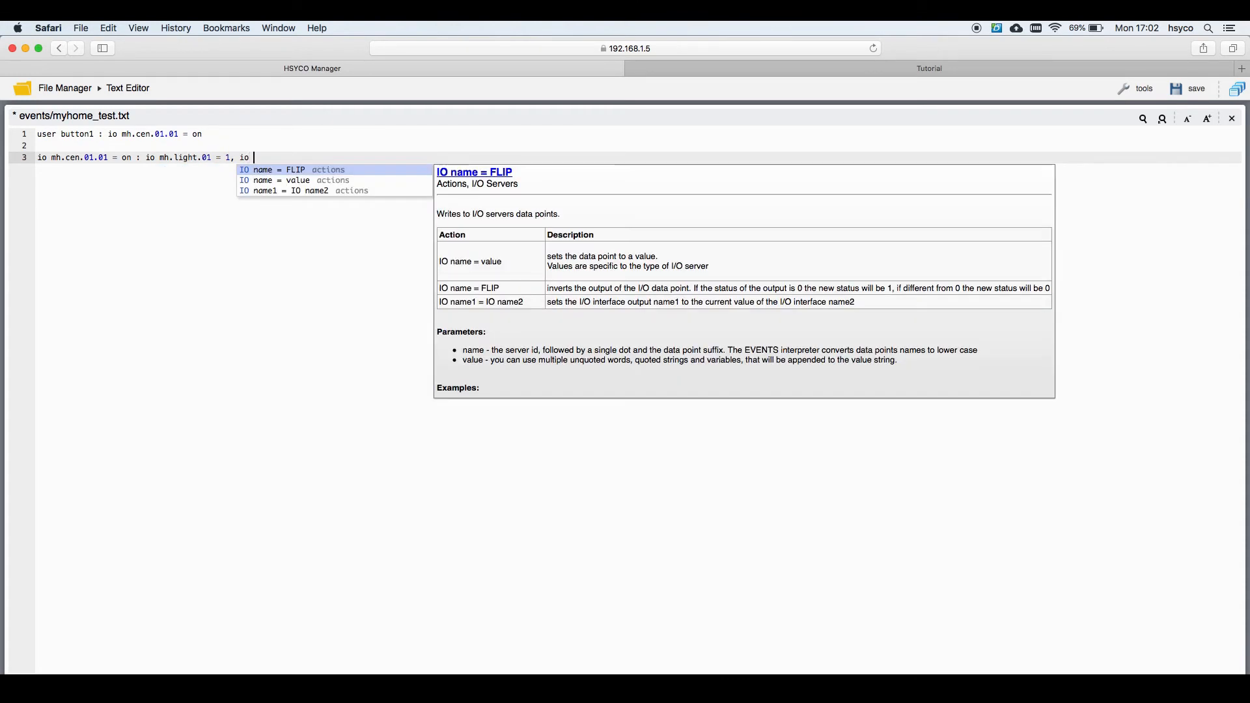
pyautogui.write('mh.li')
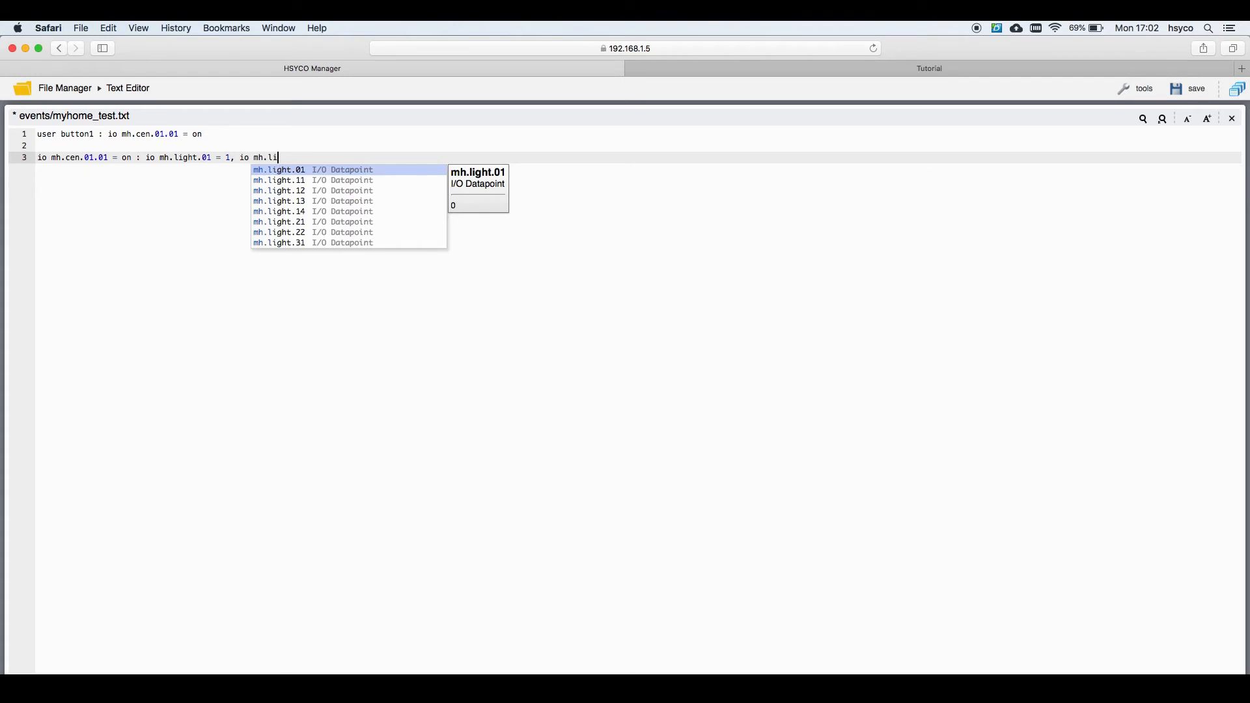
pyautogui.write('ght.22')
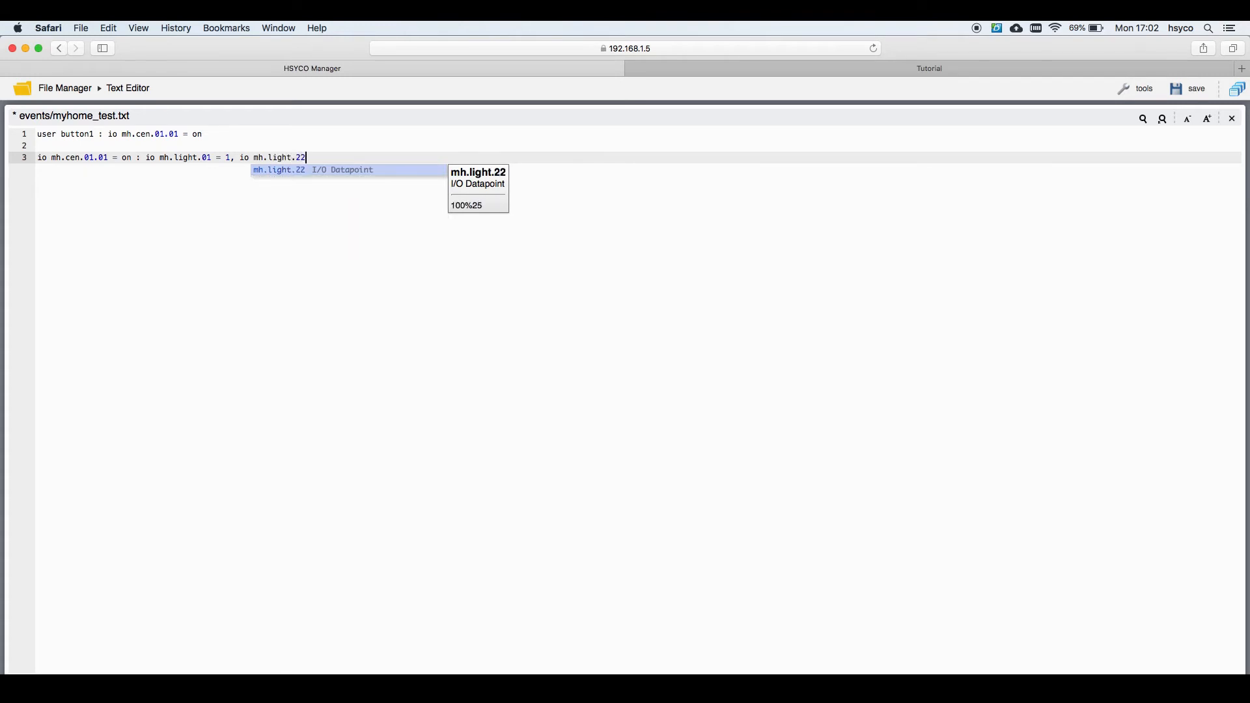
pyautogui.press('Return')
pyautogui.write('=')
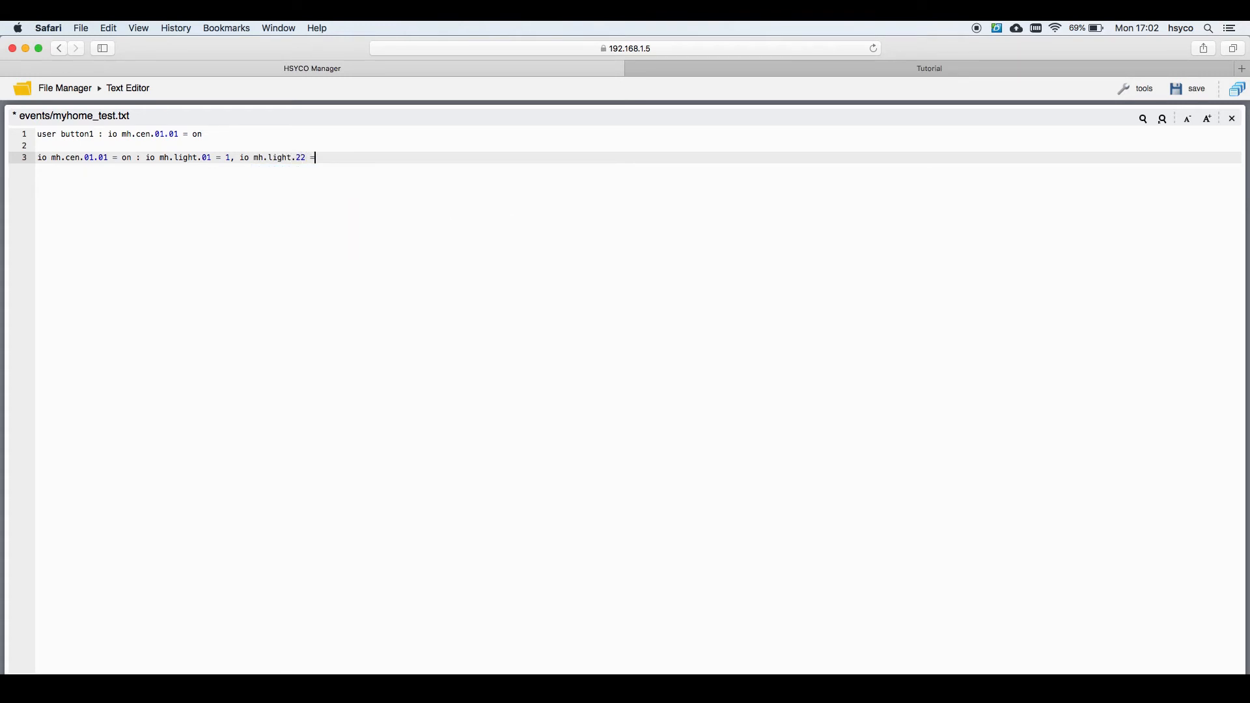
pyautogui.write(' 70')
pyautogui.click(1186, 91)
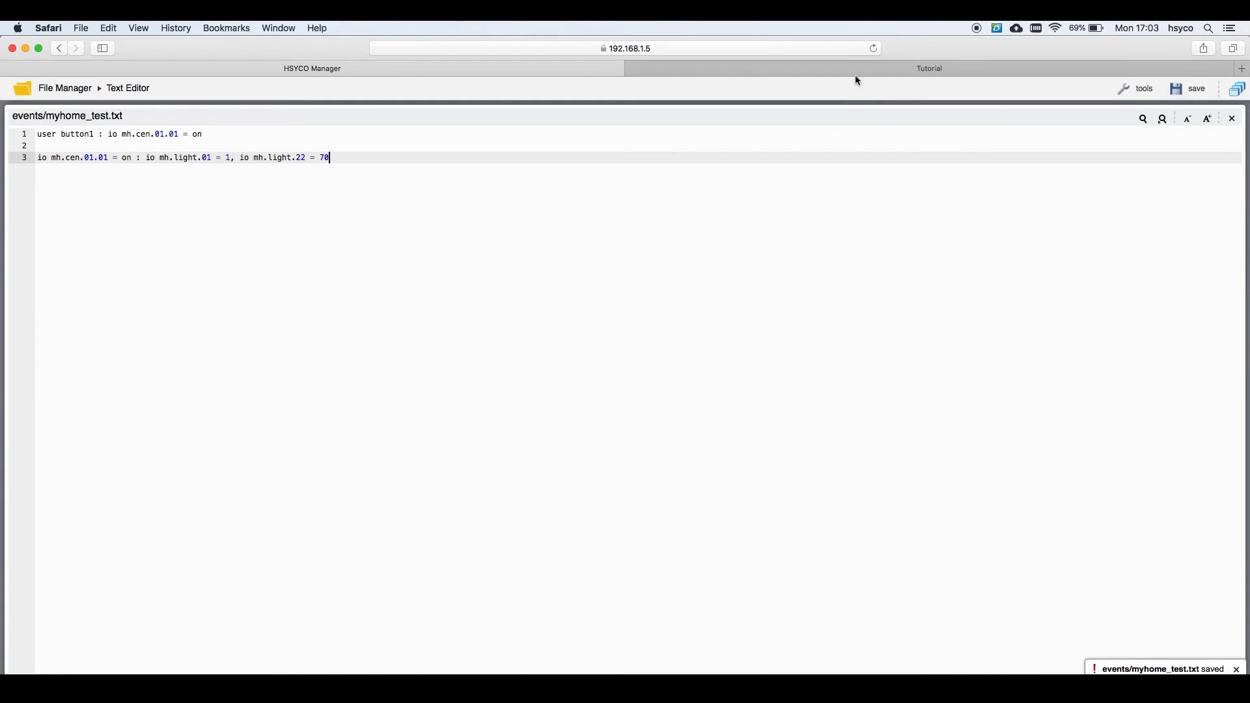
pyautogui.click(845, 68)
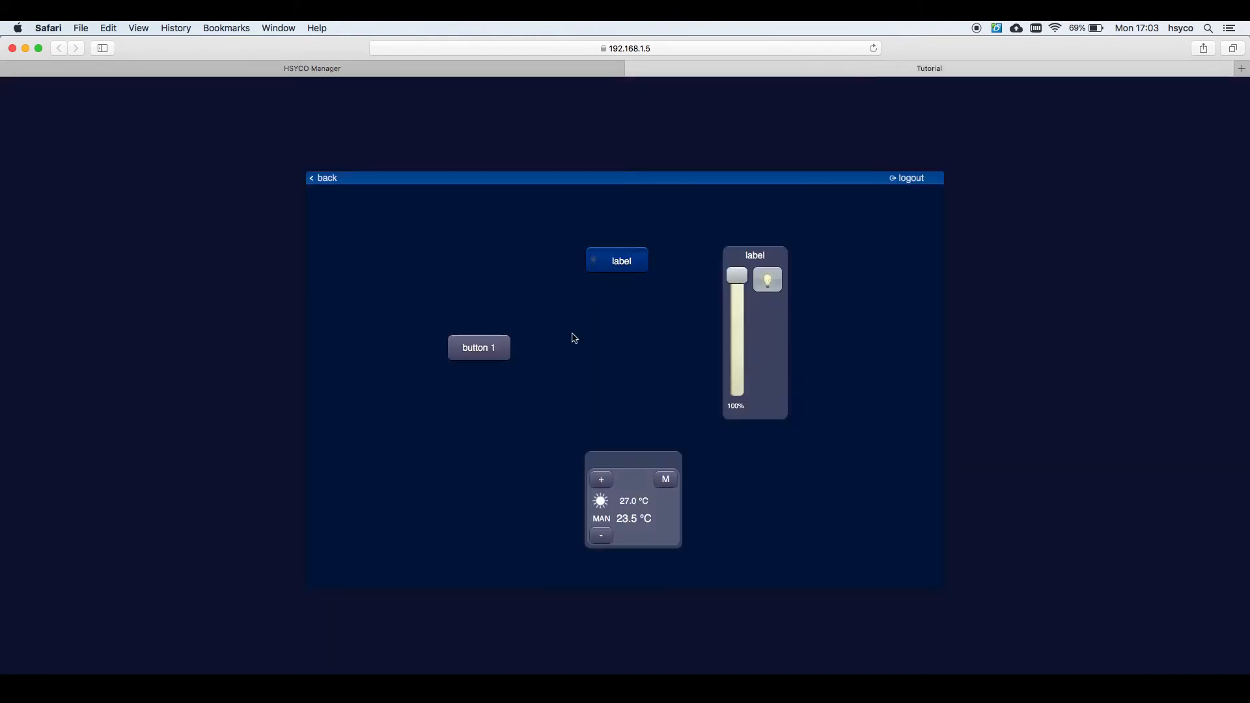
# Step: Press button 1 on the live Tutorial page to verify the lamp lights and the dimmer reads 70%
pyautogui.click(483, 356)
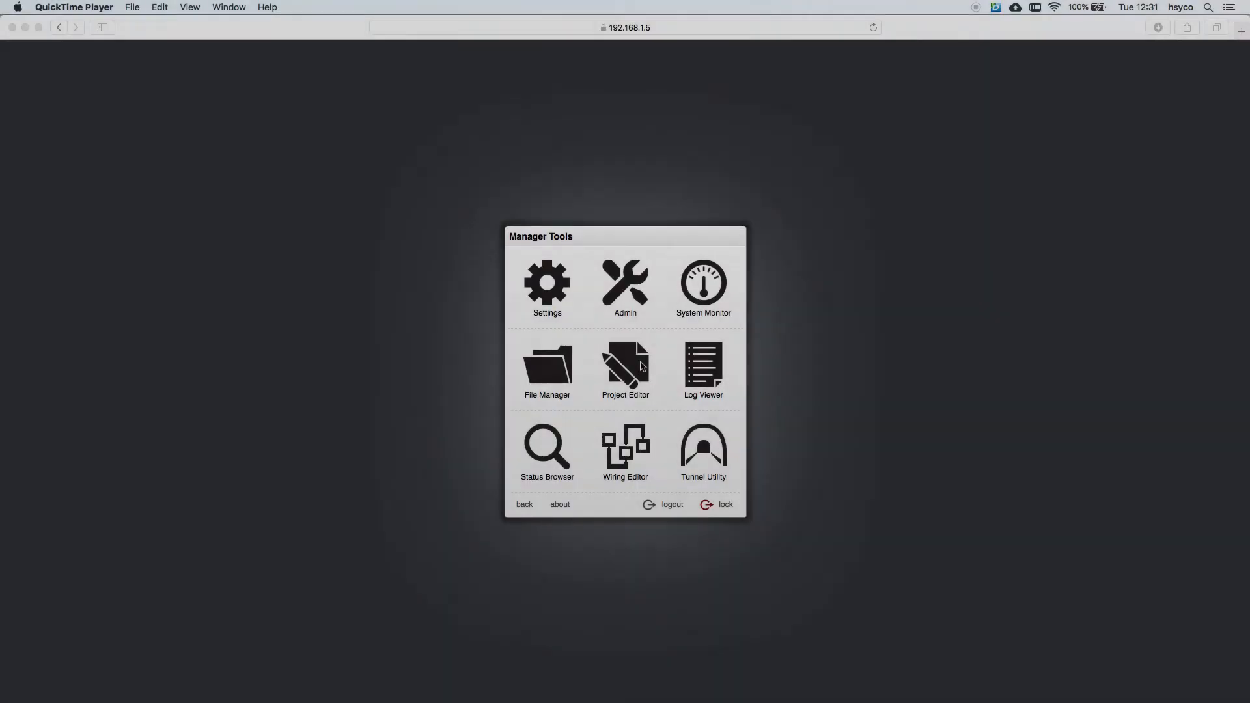
# Step: Open the tutorial project in the Project Editor and add an image object to the menu page
pyautogui.click(702, 435)
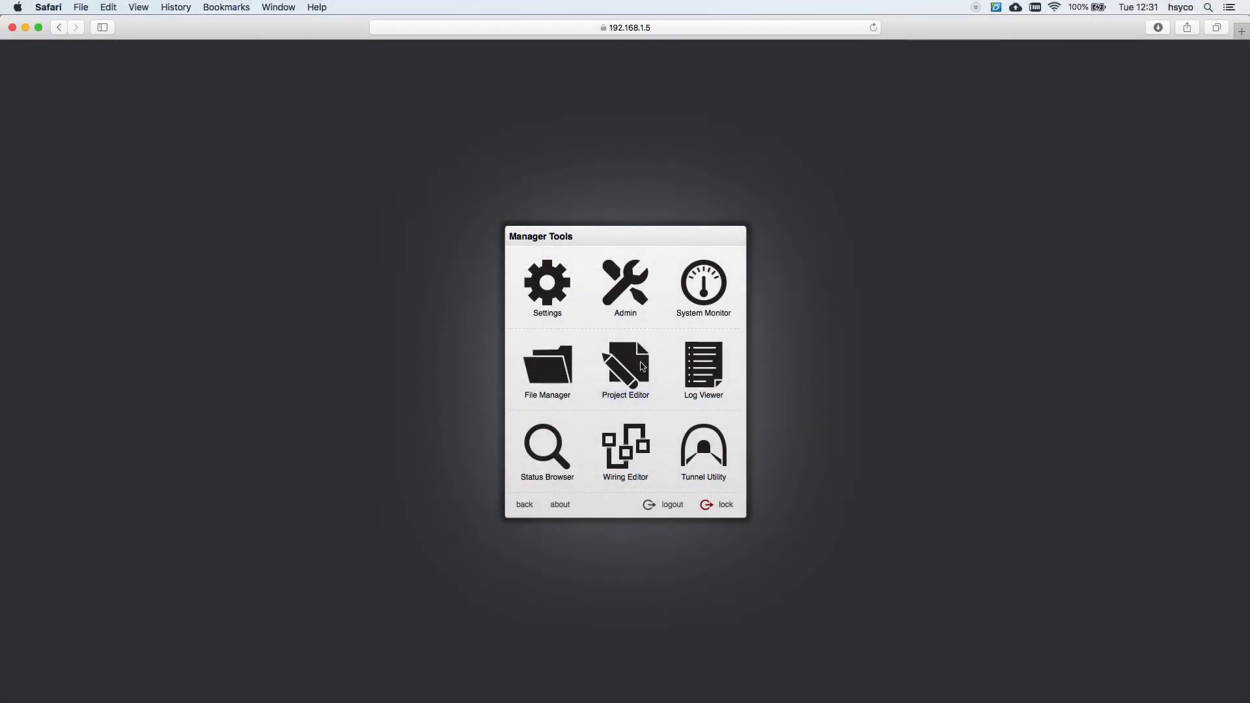
pyautogui.click(641, 366)
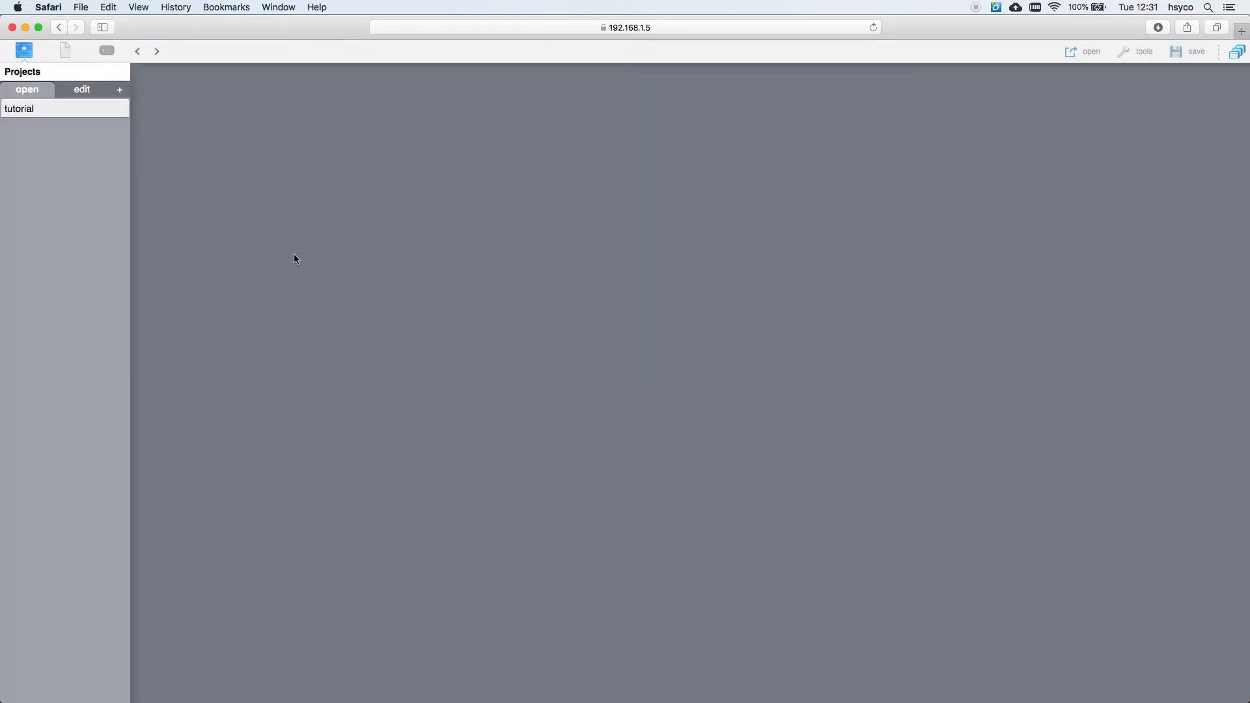
pyautogui.click(68, 109)
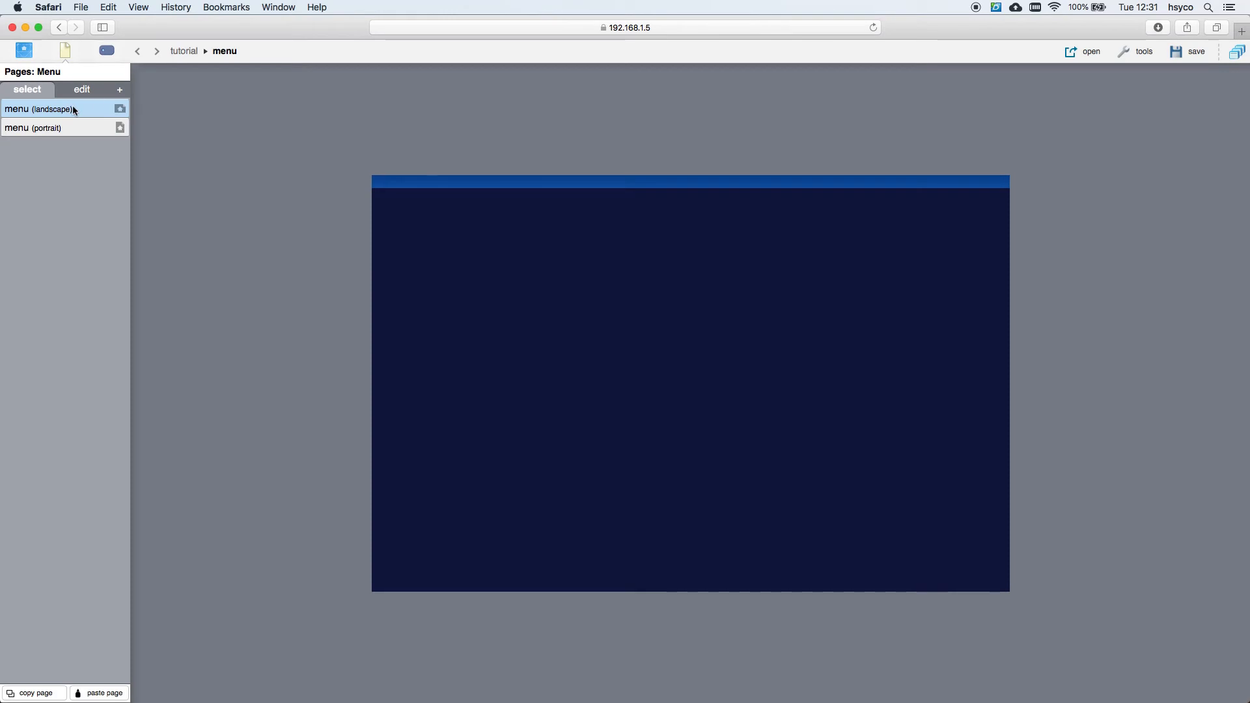
pyautogui.click(107, 50)
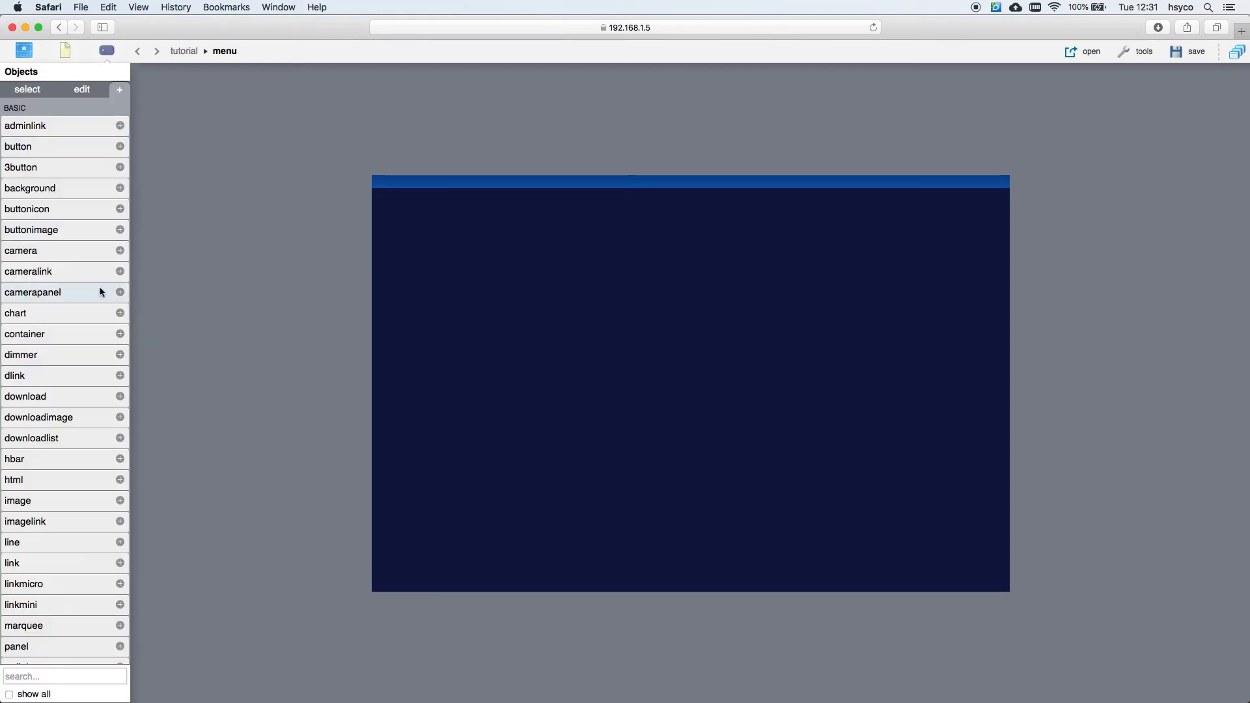
pyautogui.click(77, 507)
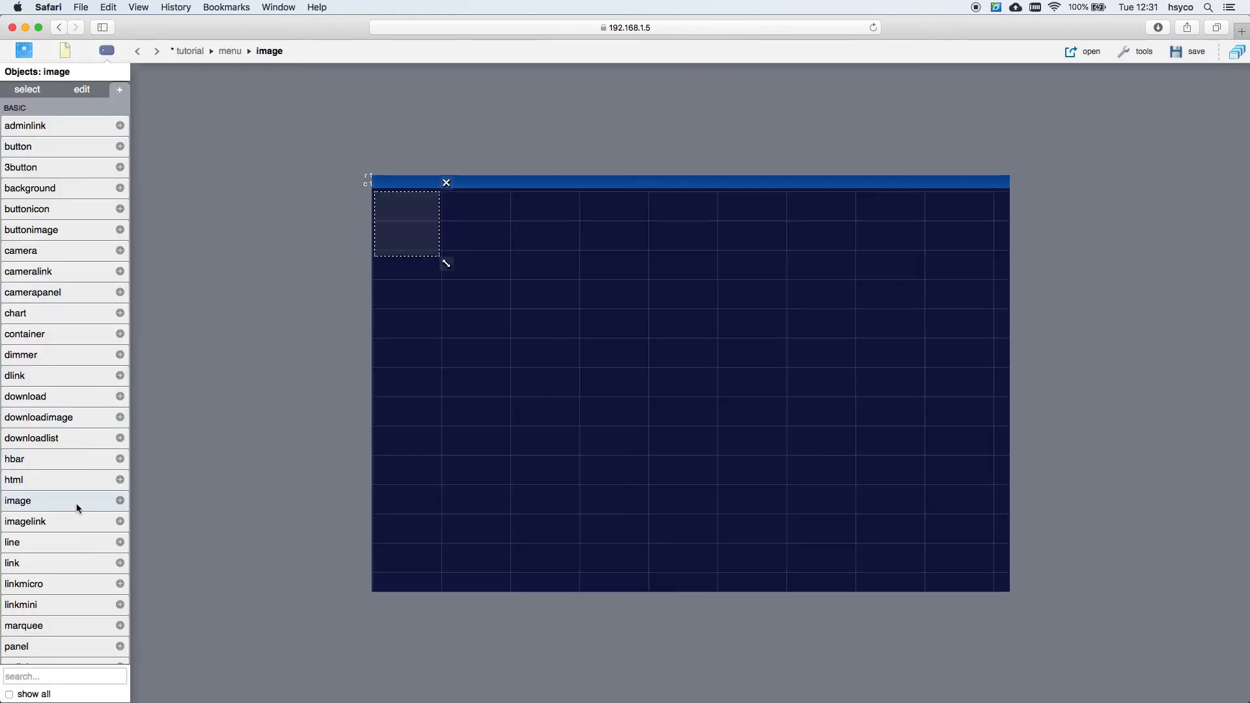
# Step: Set the image to office-730681_1280.jpg and stretch it to 950 × 585 px
pyautogui.click(82, 91)
pyautogui.click(111, 165)
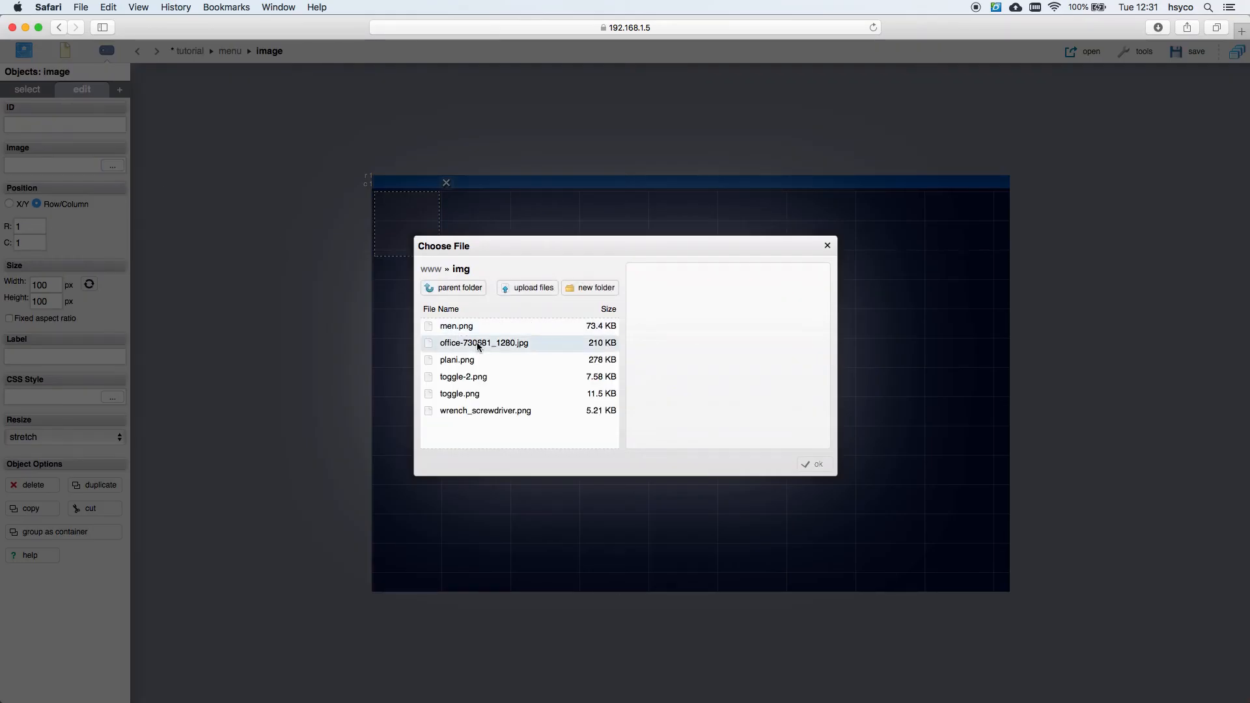
pyautogui.doubleClick(455, 343)
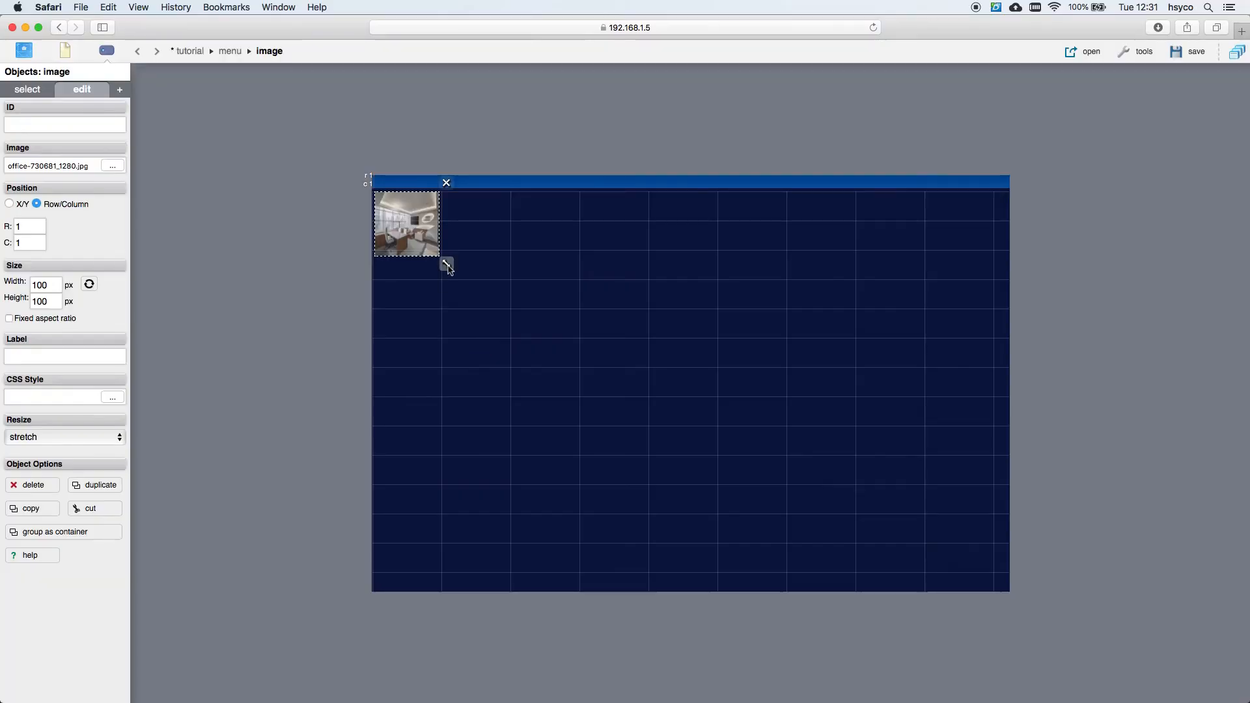
pyautogui.moveTo(447, 269); pyautogui.dragTo(999, 577)
pyautogui.moveTo(1000, 582); pyautogui.dragTo(1001, 583)
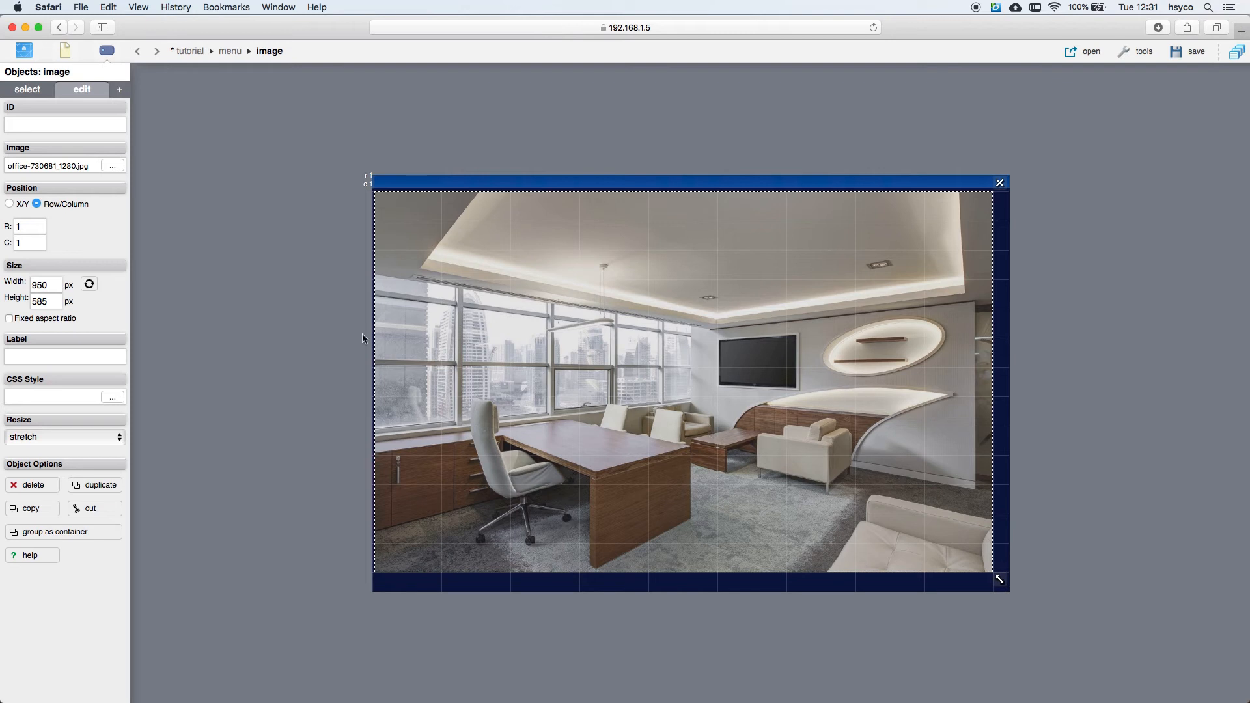
pyautogui.click(120, 92)
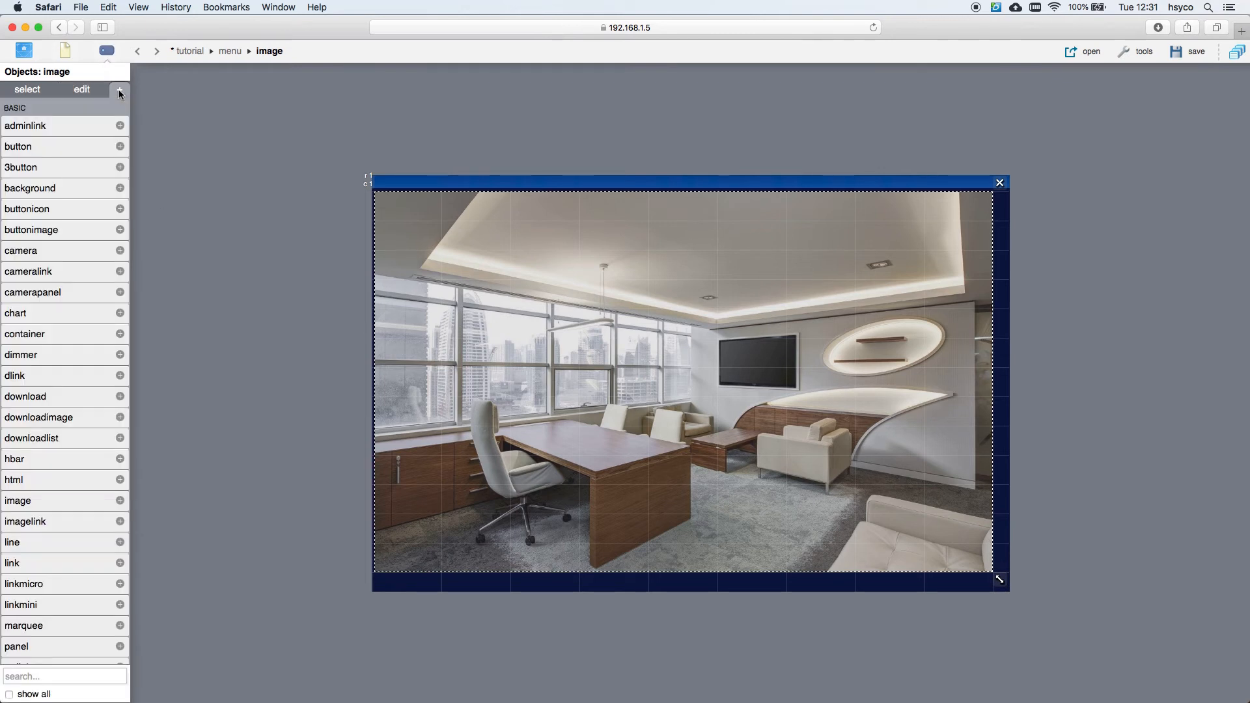
# Step: Place three button icons on the photo: on the ceiling, on the desk and beside the TV
pyautogui.click(62, 209)
pyautogui.moveTo(391, 205); pyautogui.dragTo(876, 272)
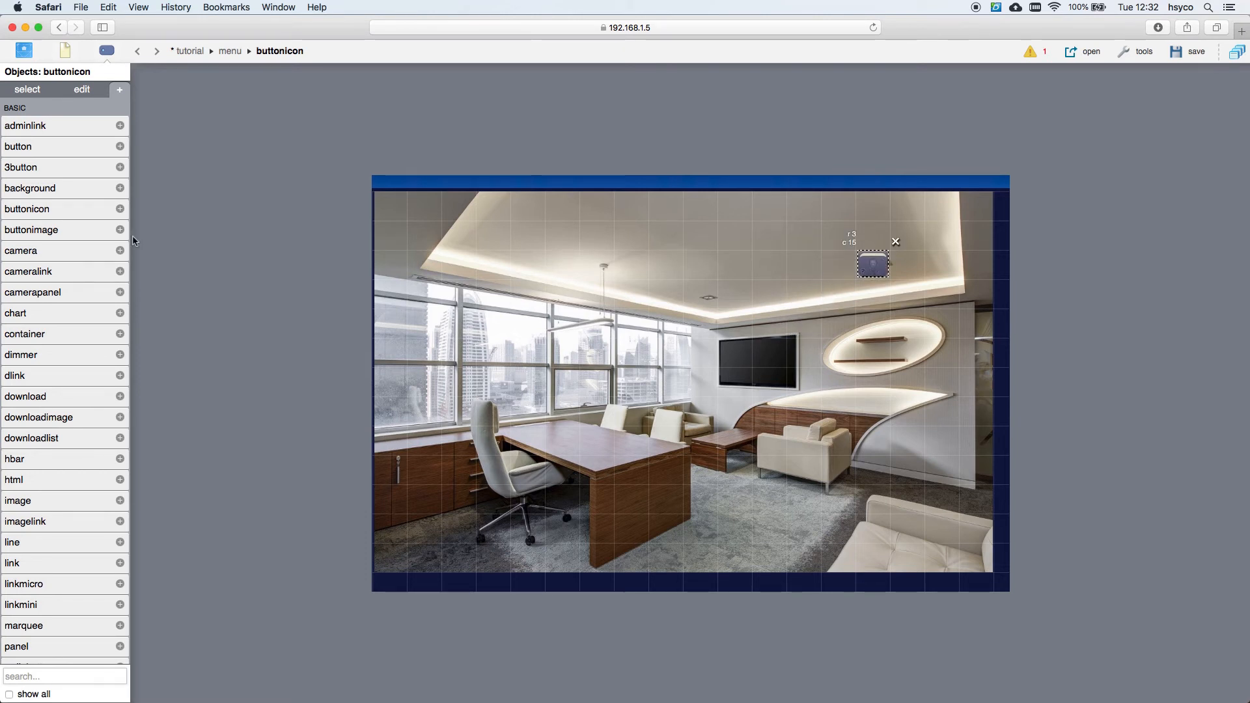
pyautogui.click(92, 208)
pyautogui.moveTo(392, 214); pyautogui.dragTo(588, 445)
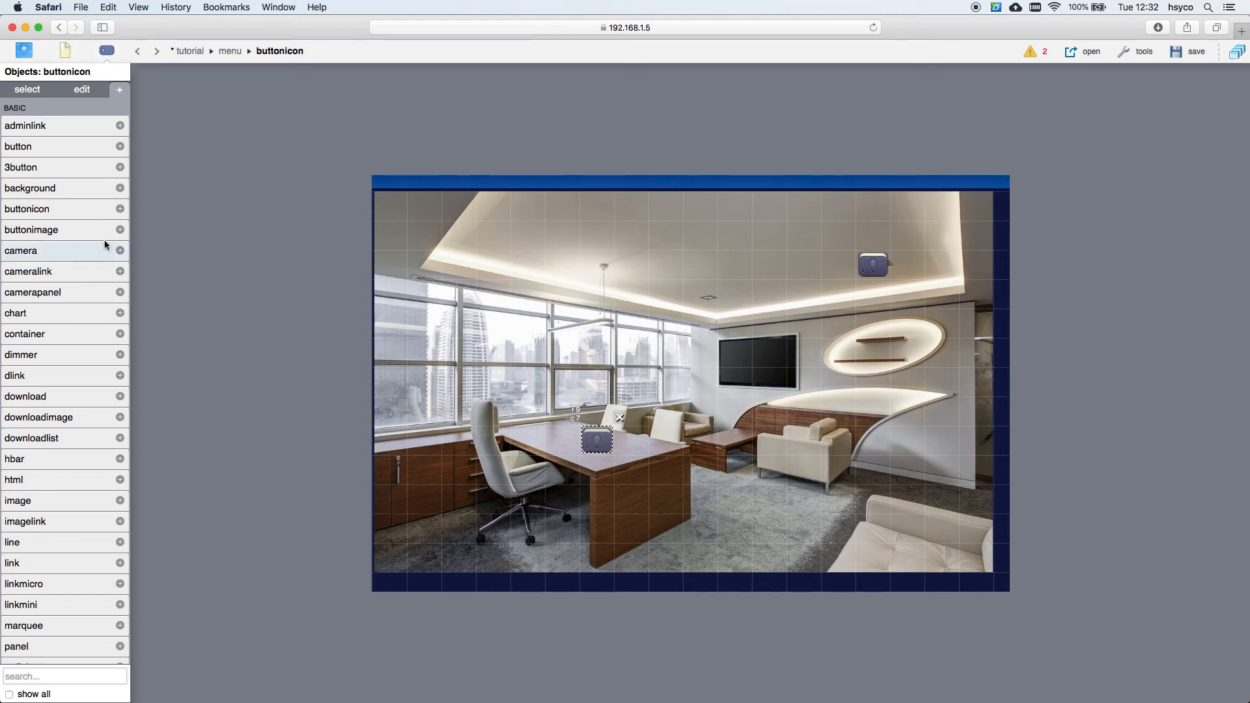
pyautogui.click(90, 215)
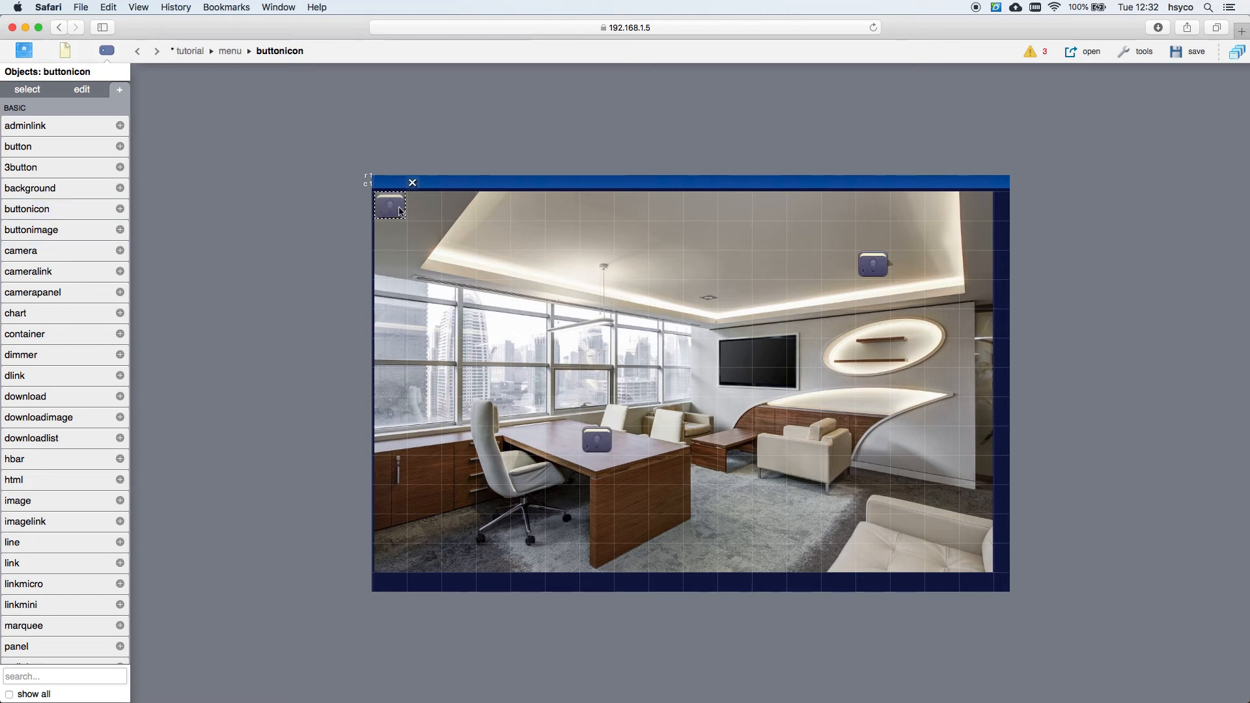
pyautogui.moveTo(400, 212); pyautogui.dragTo(731, 423)
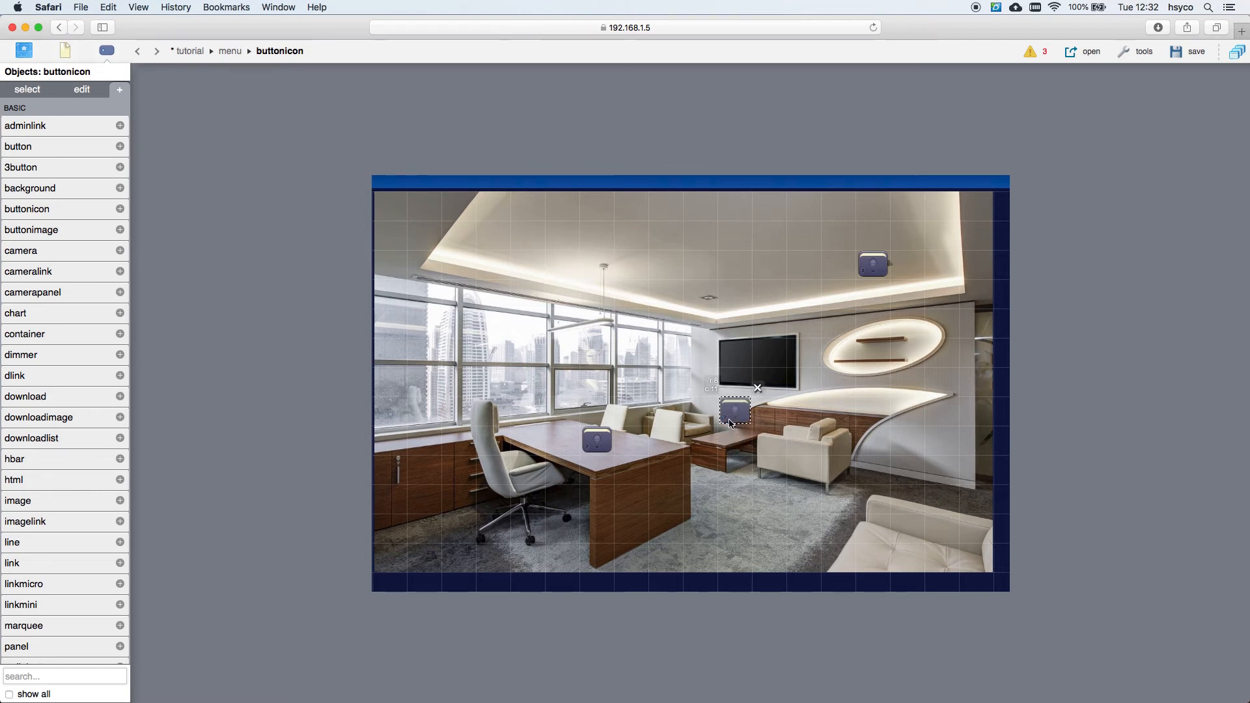
# Step: Link the TV, desk and ceiling icons to mh.light.01, mh.light.11 and mh.light.12, then save
pyautogui.click(83, 88)
pyautogui.click(85, 164)
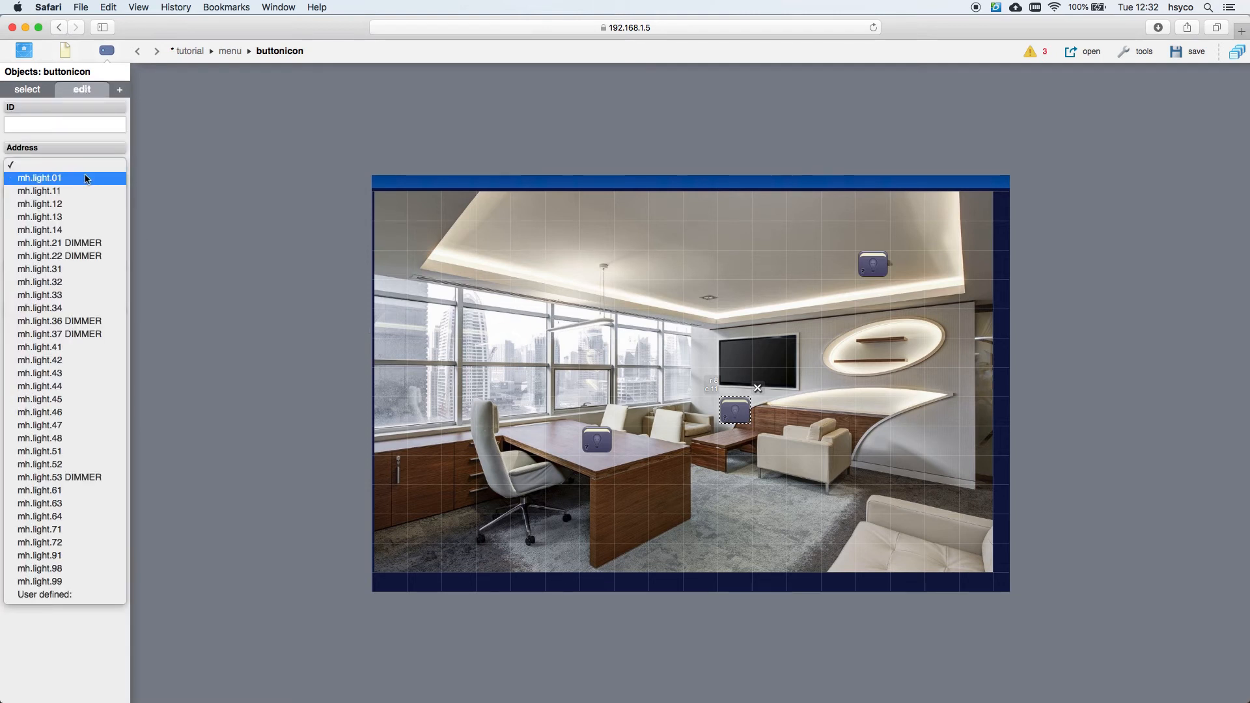
pyautogui.click(85, 178)
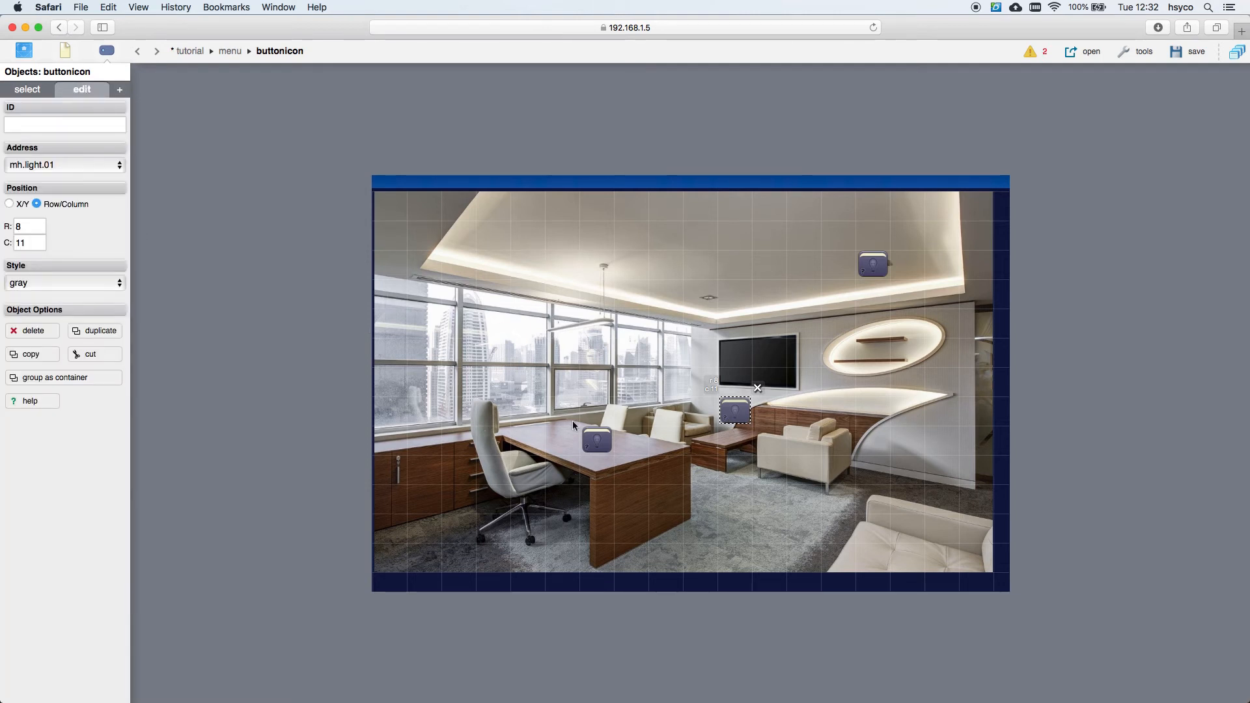
pyautogui.click(596, 440)
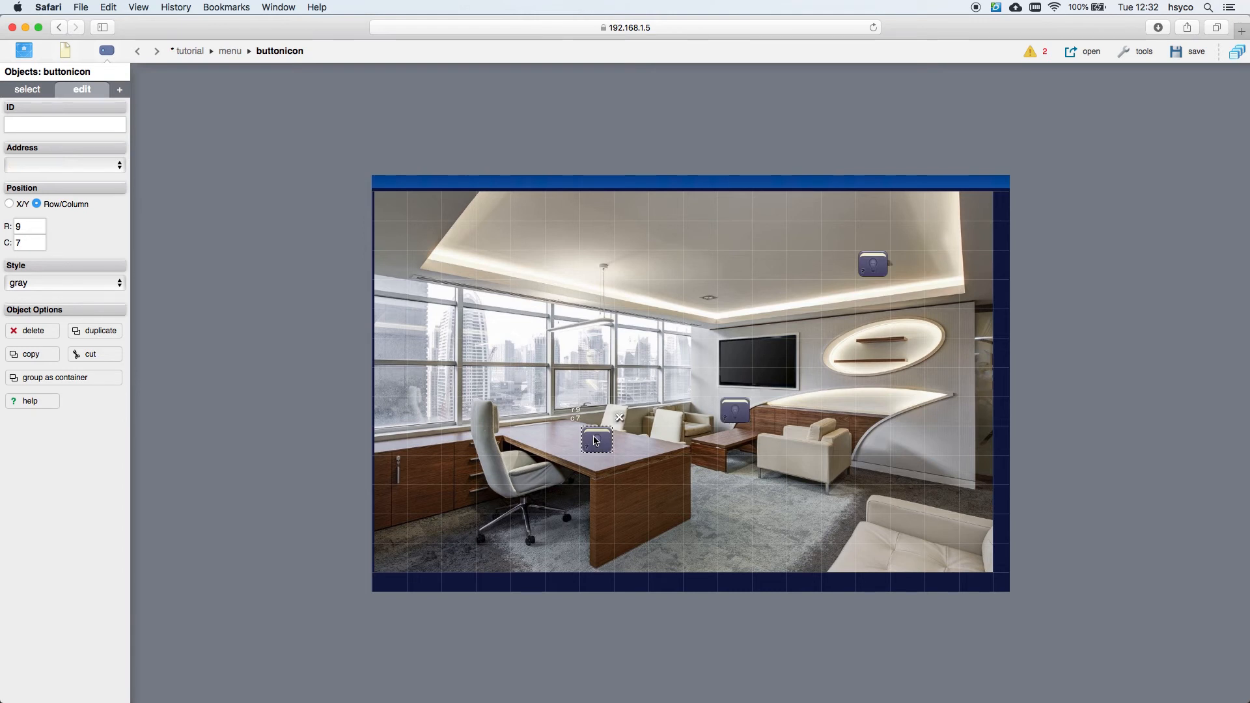
pyautogui.click(68, 166)
pyautogui.click(62, 190)
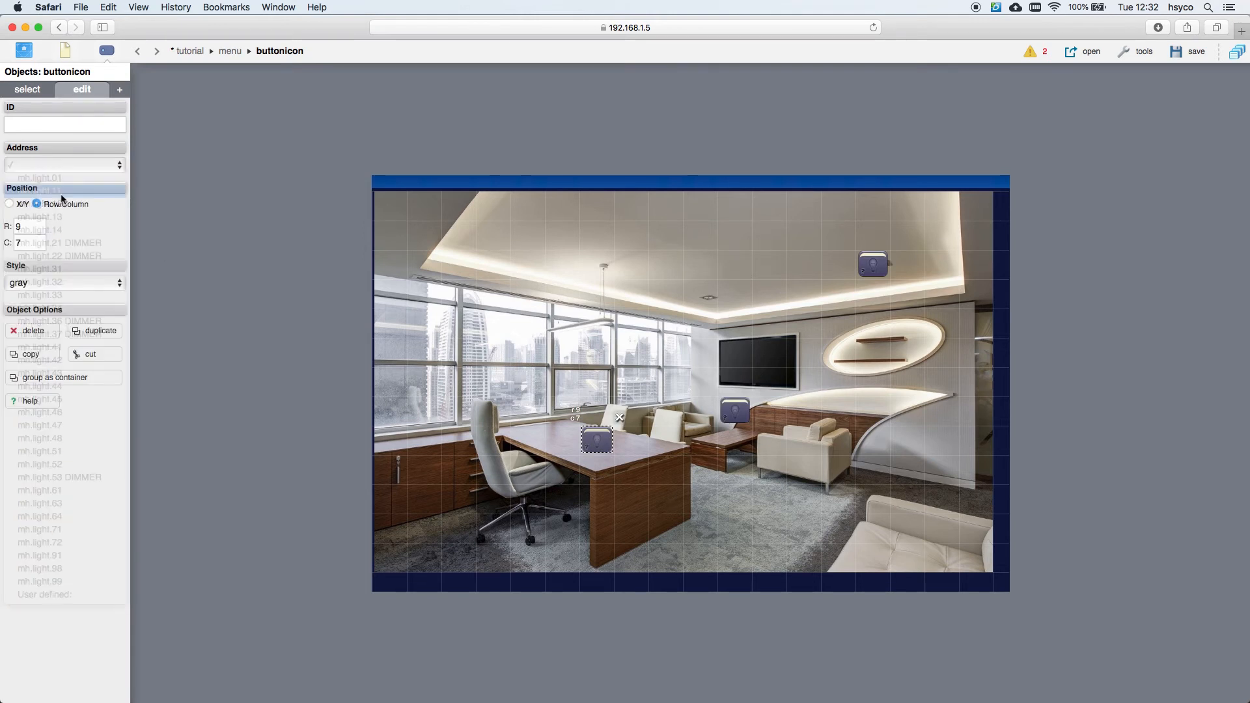
pyautogui.click(876, 268)
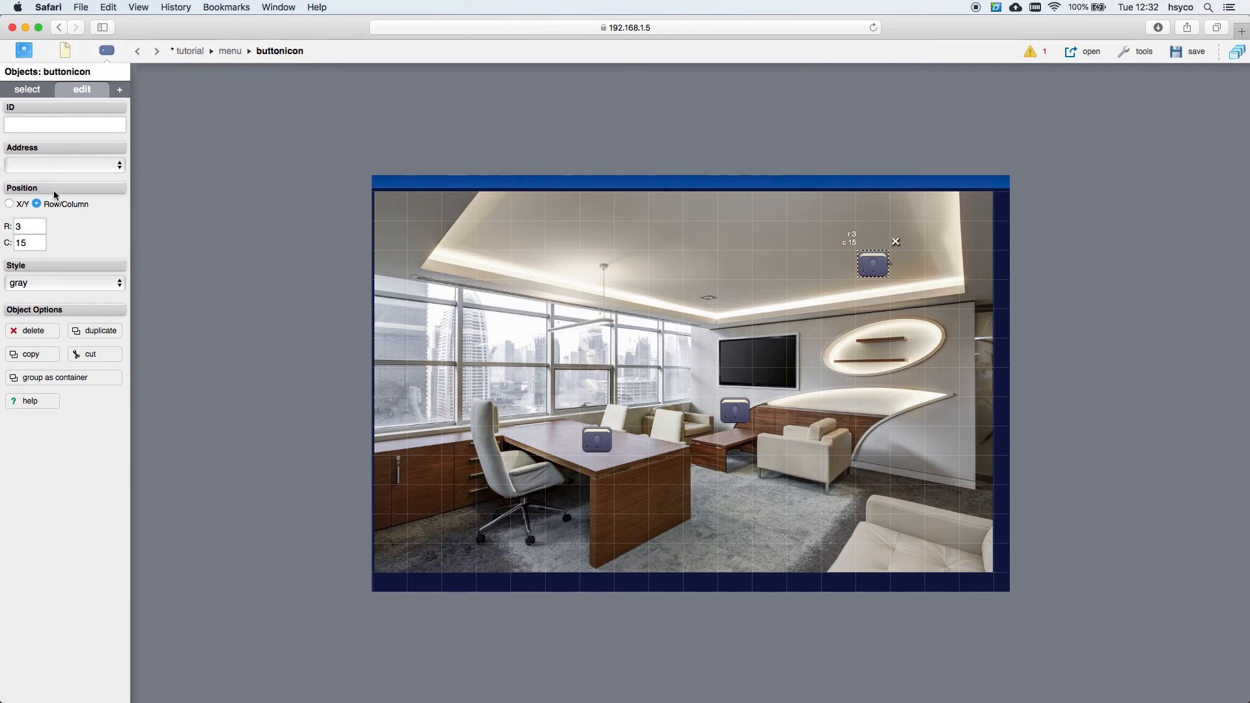
pyautogui.click(65, 165)
pyautogui.click(39, 205)
pyautogui.click(1191, 52)
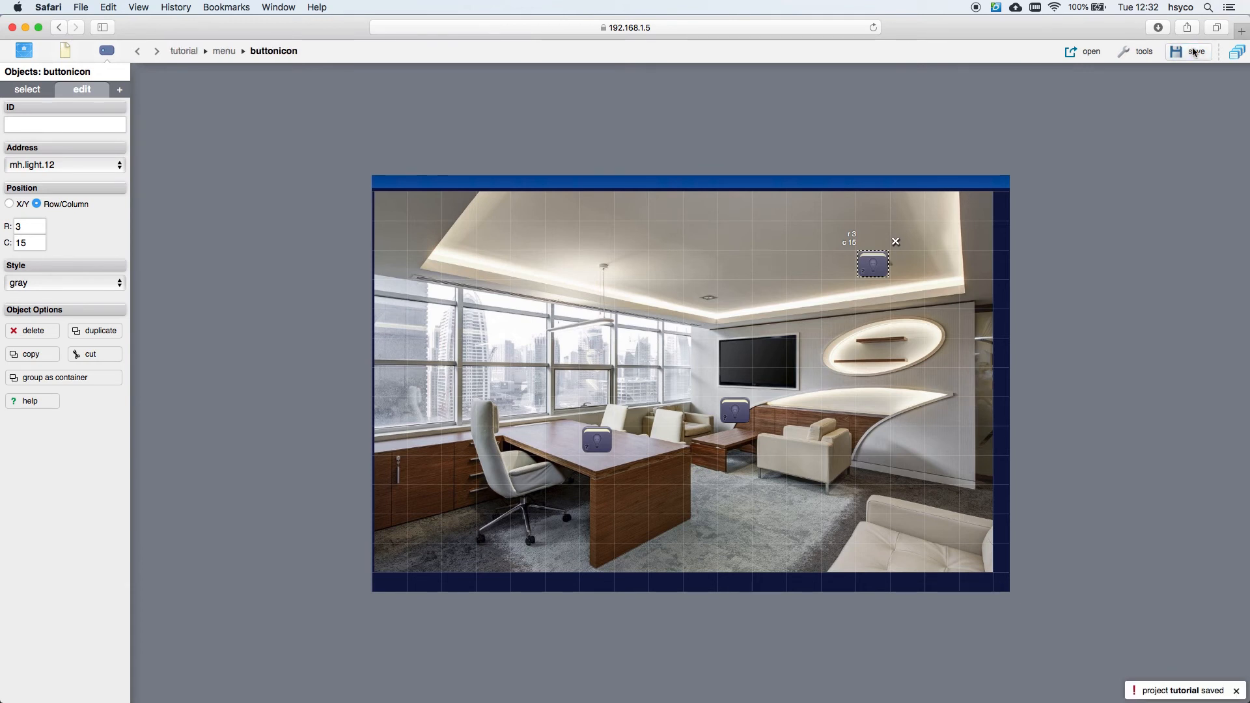
# Step: View the project as a live page, toggle a photo light on and off, then return to Manager Tools
pyautogui.click(1080, 52)
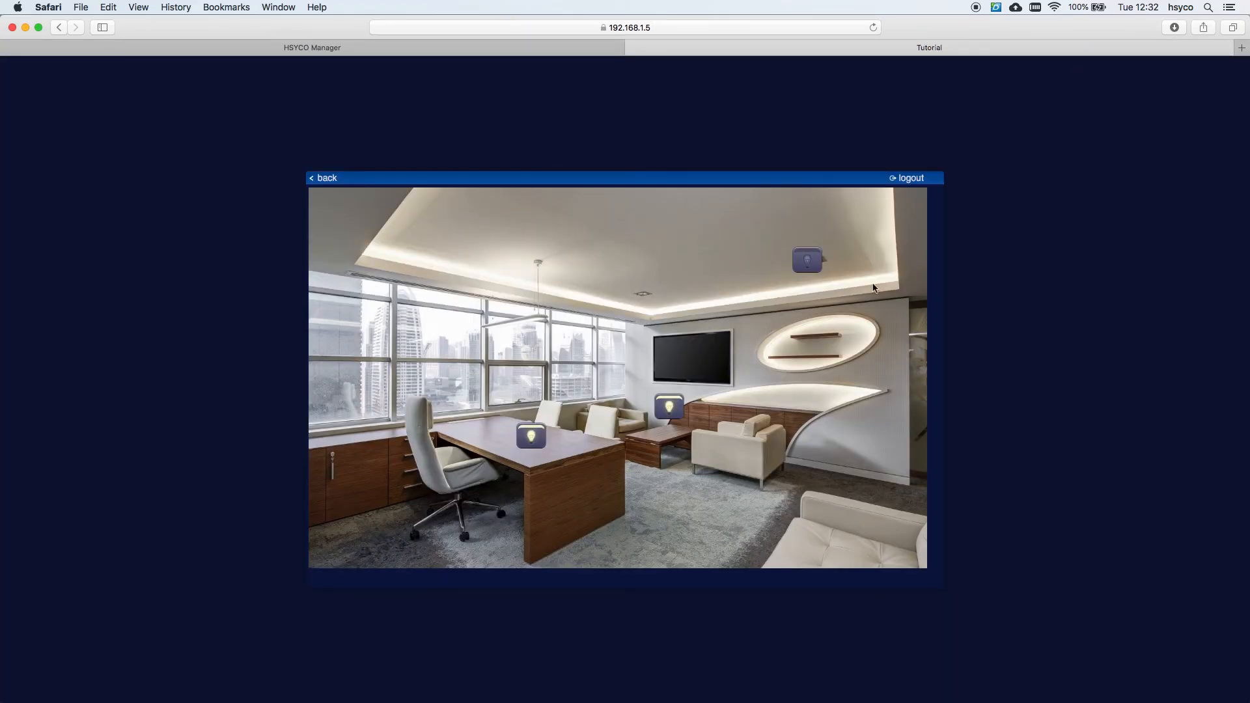
pyautogui.click(809, 263)
pyautogui.click(809, 264)
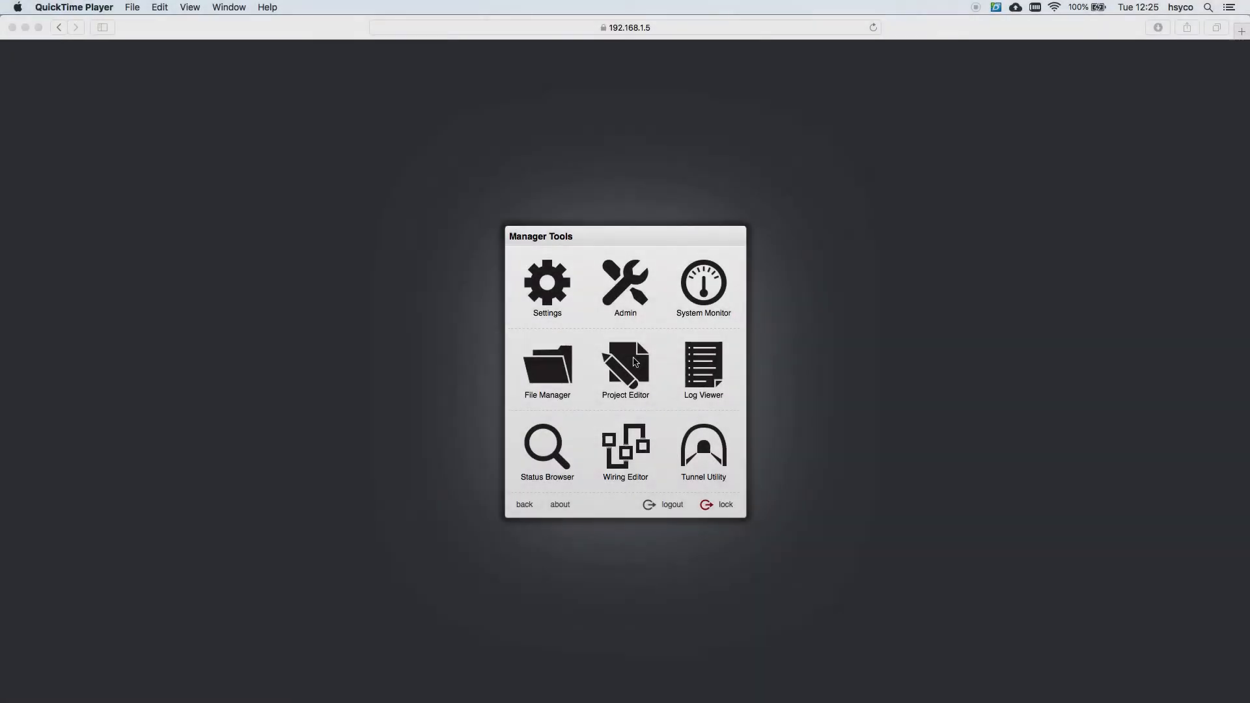
pyautogui.click(635, 362)
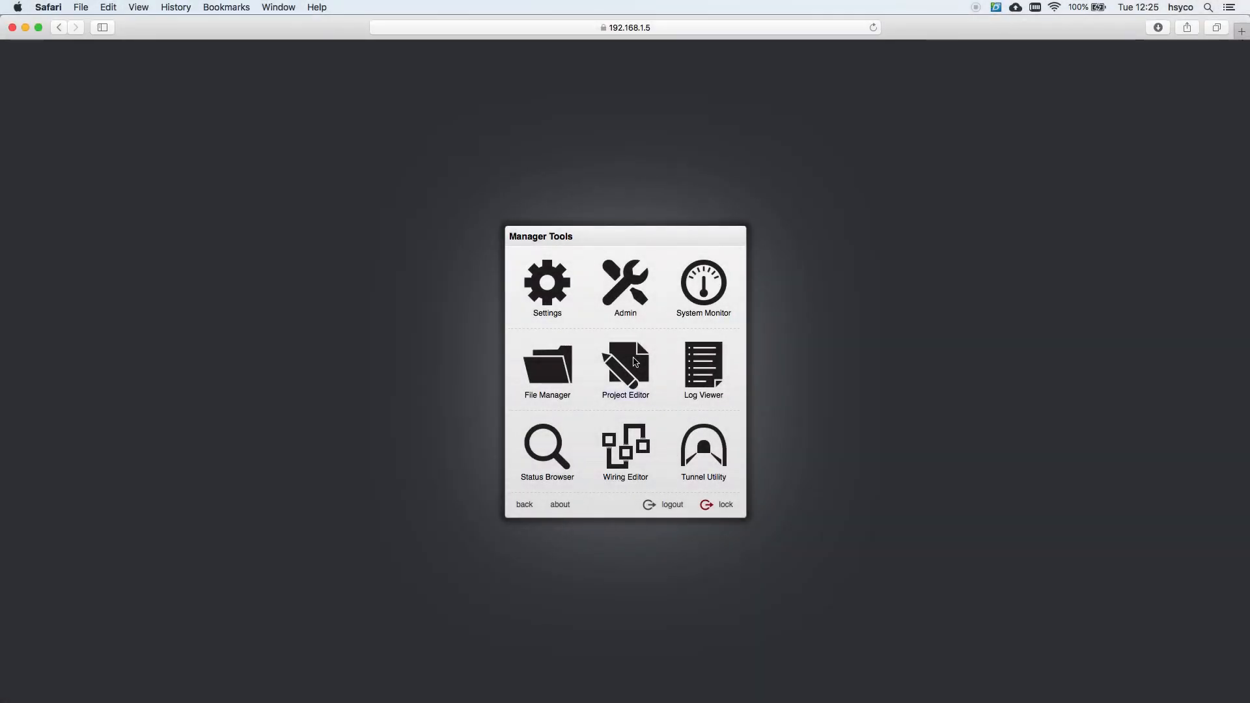
# Step: Open the tutorial project in the Project Editor and add a new image object
pyautogui.click(633, 358)
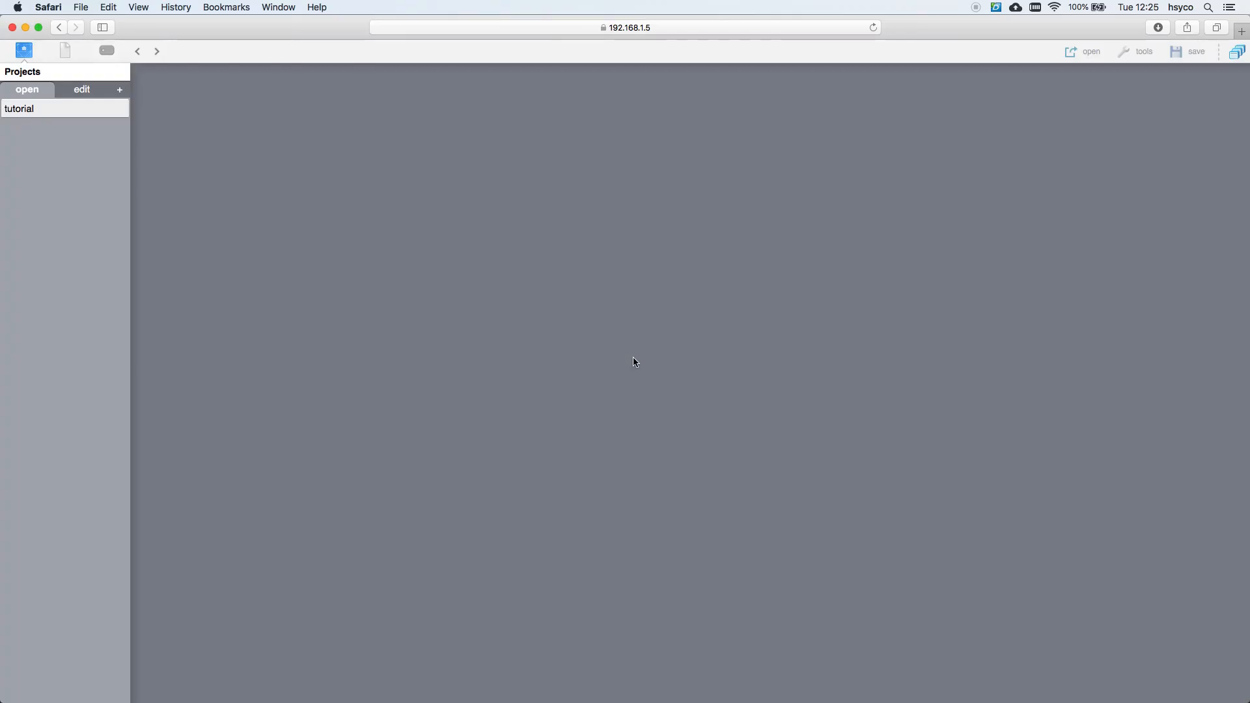
pyautogui.click(70, 107)
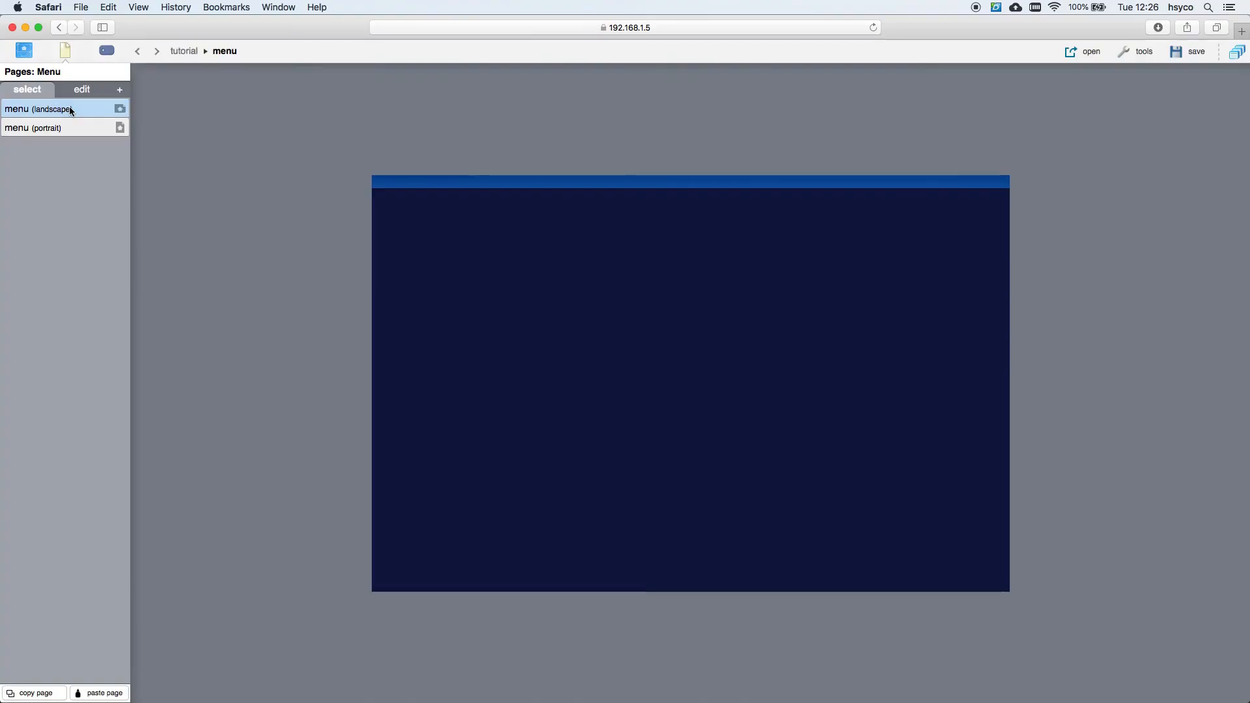
pyautogui.click(106, 53)
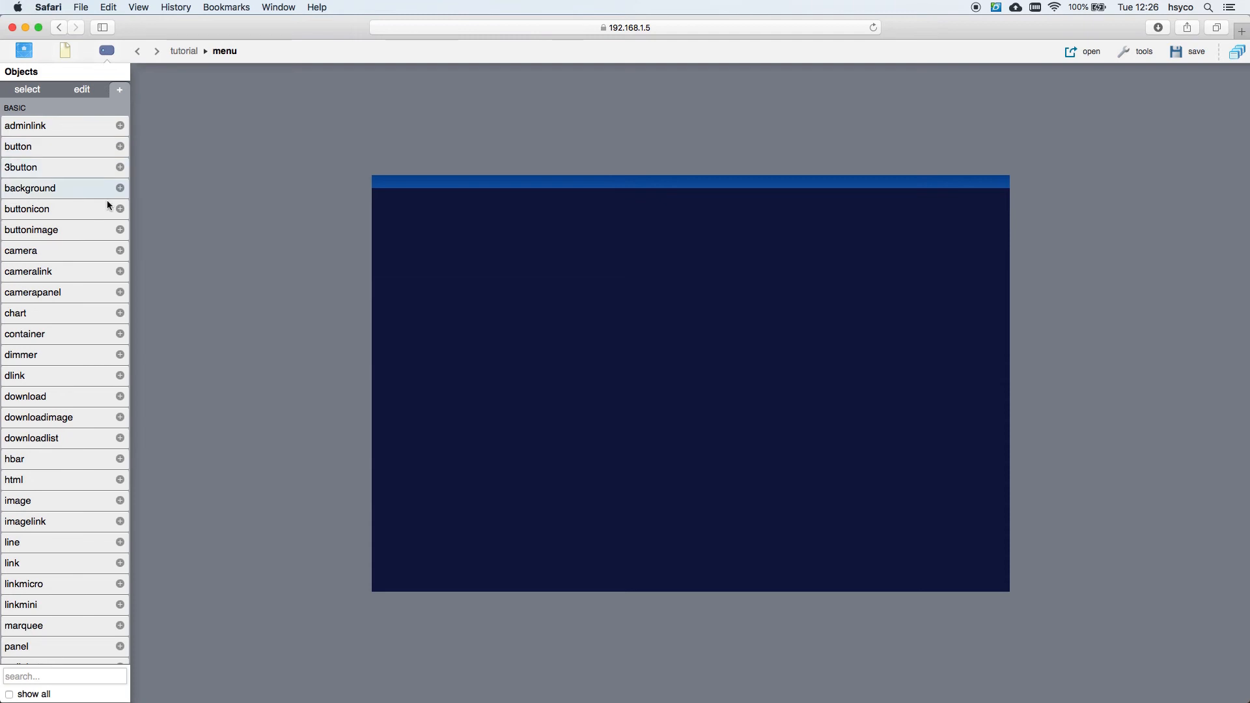
pyautogui.click(87, 505)
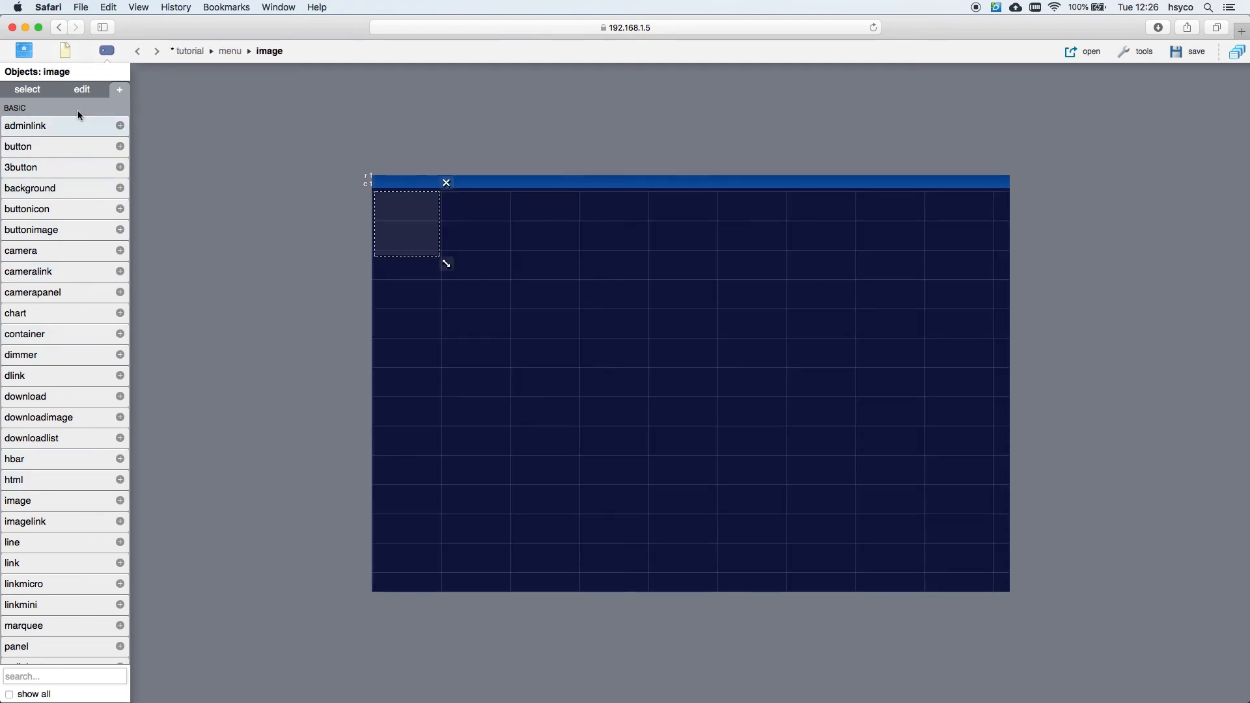
# Step: Set the image to plani.png, enlarge it and move it to row 2, column 2
pyautogui.click(81, 92)
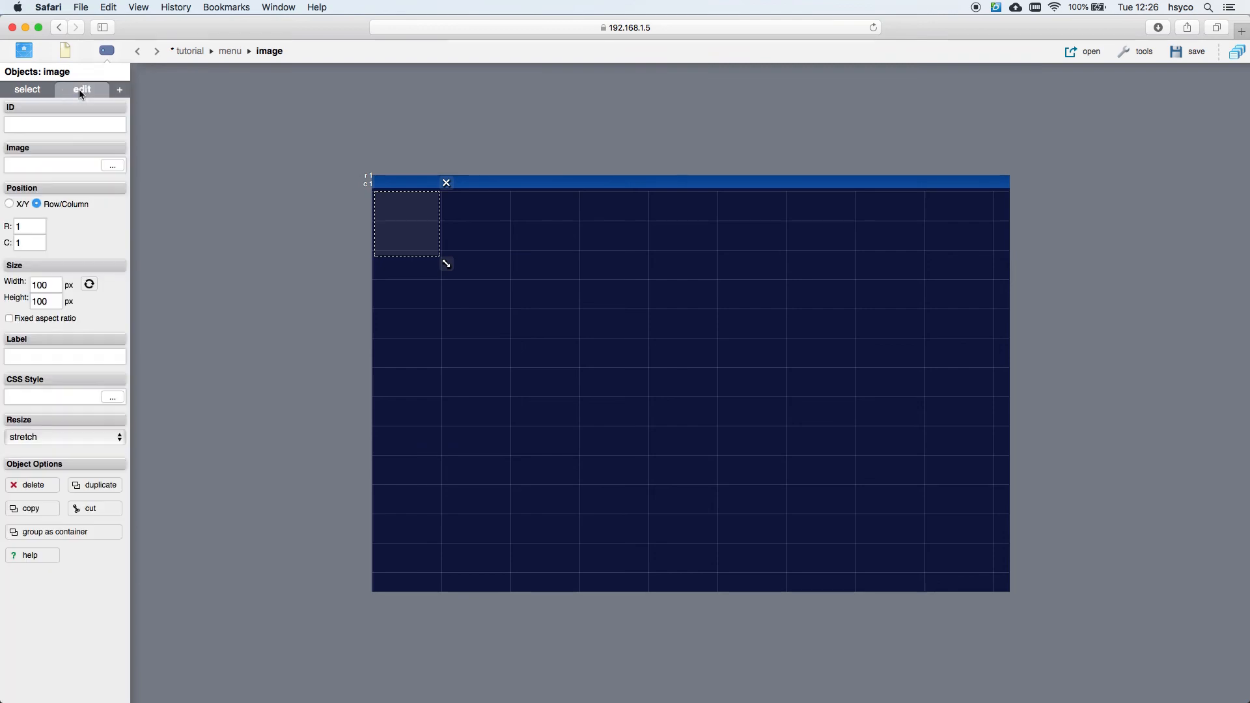
pyautogui.click(112, 166)
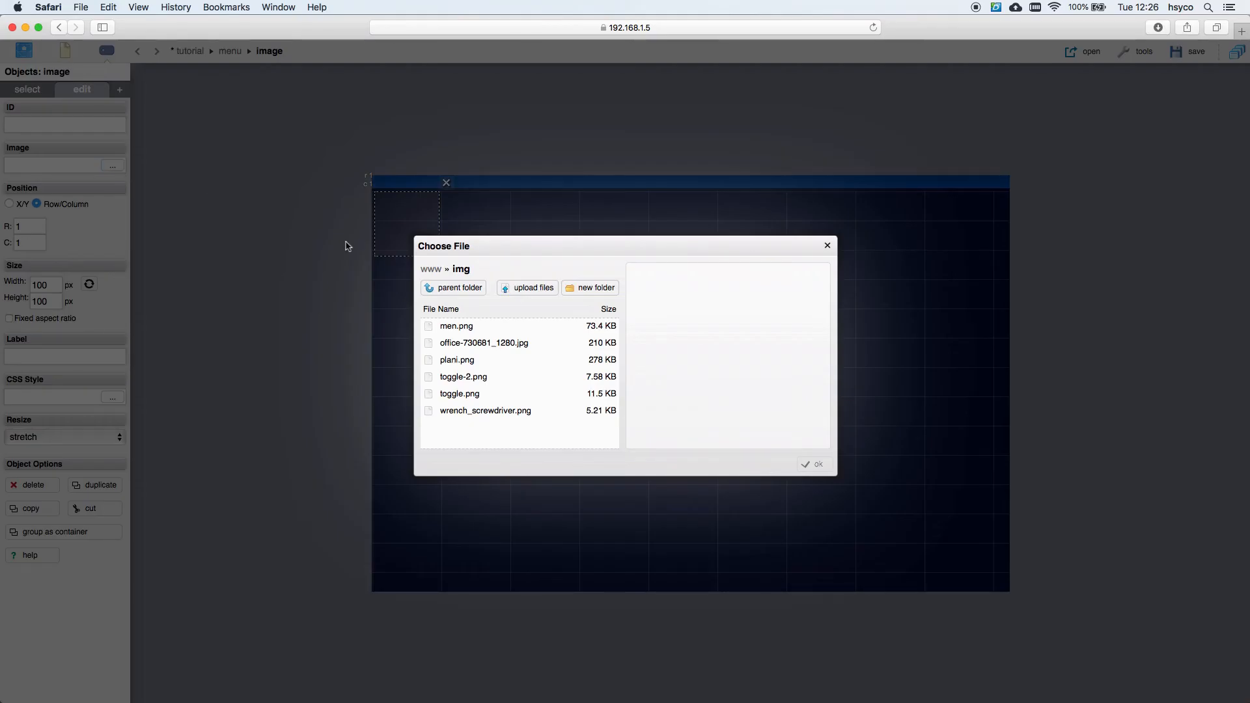
pyautogui.doubleClick(482, 359)
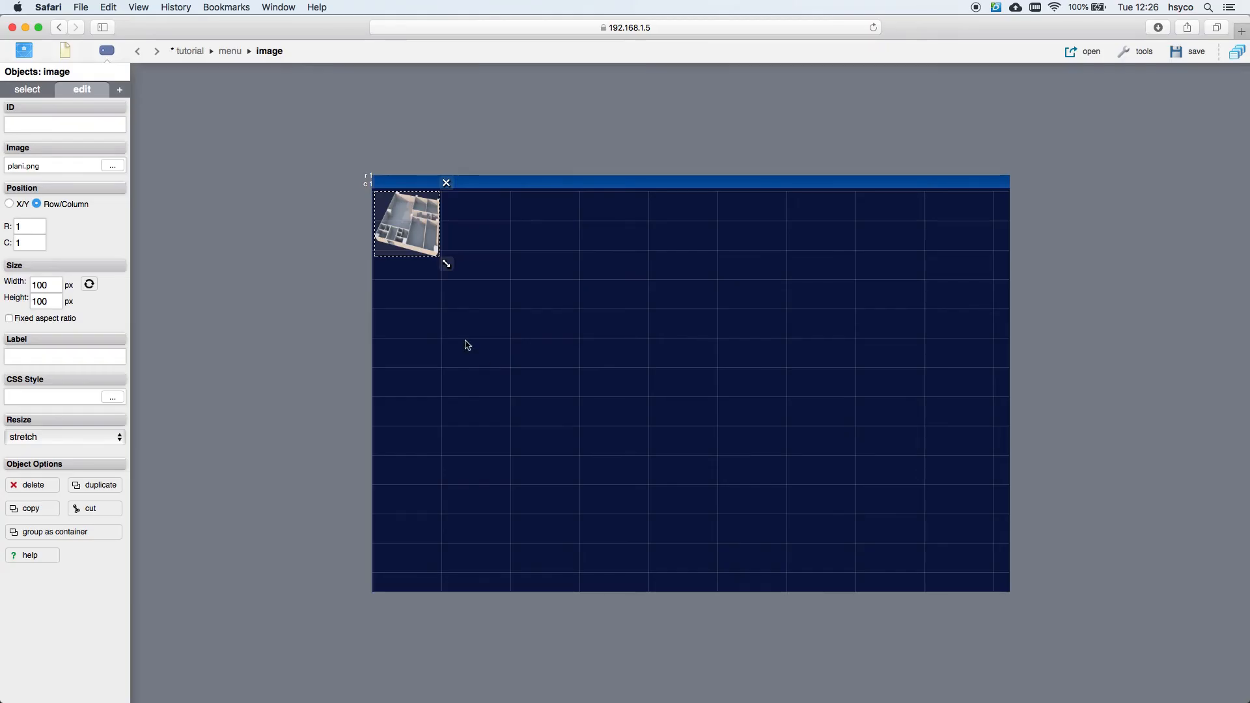
pyautogui.moveTo(445, 264); pyautogui.dragTo(858, 560)
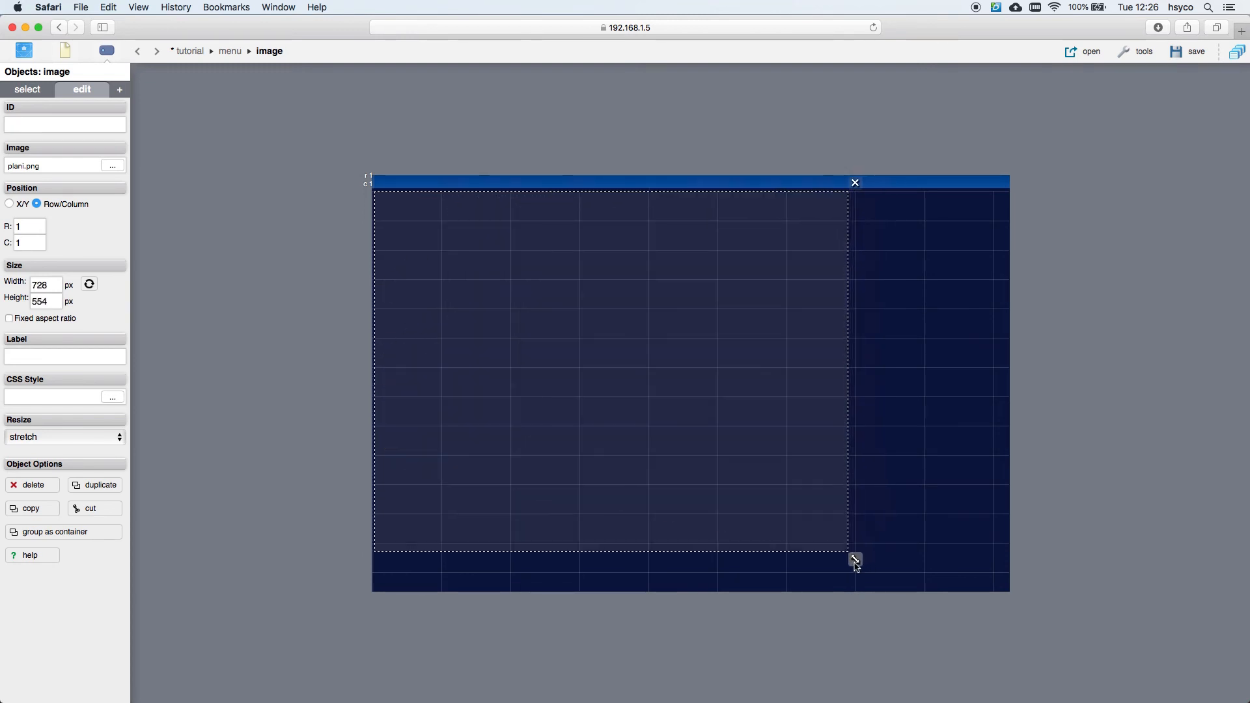
pyautogui.moveTo(631, 482); pyautogui.dragTo(689, 491)
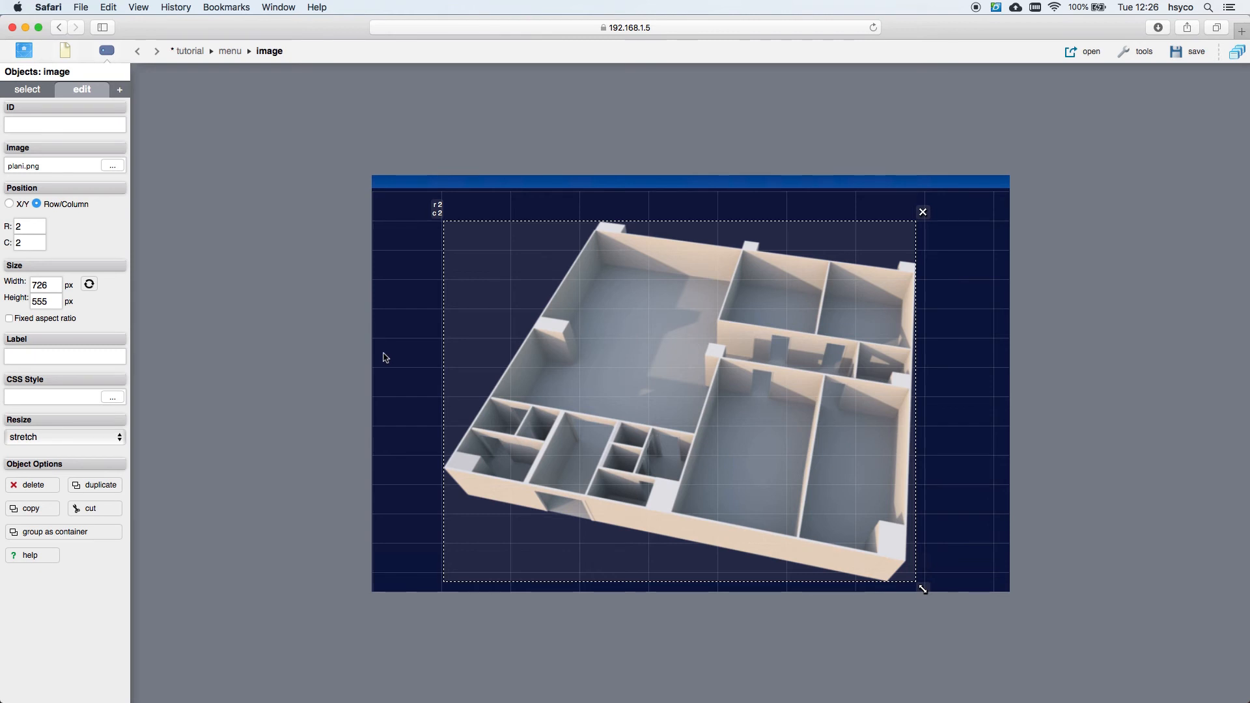
pyautogui.click(119, 91)
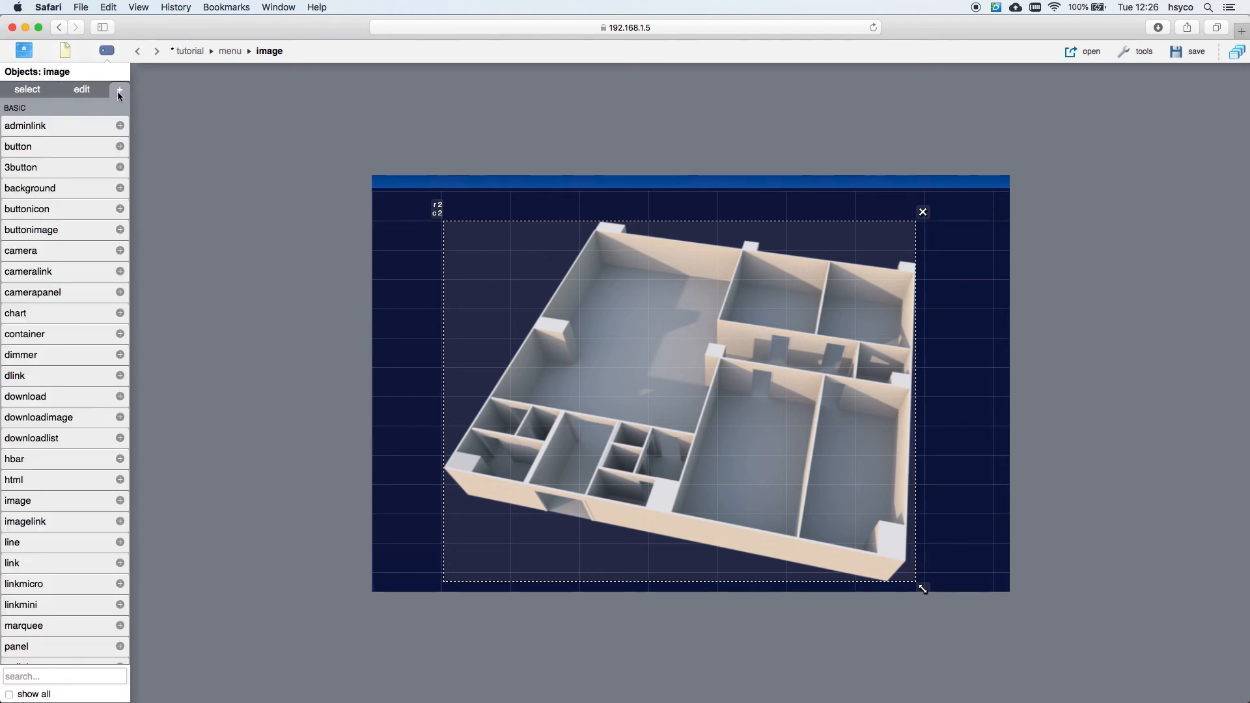
# Step: Add a button icon in the large room linked to mh.light.01
pyautogui.click(72, 212)
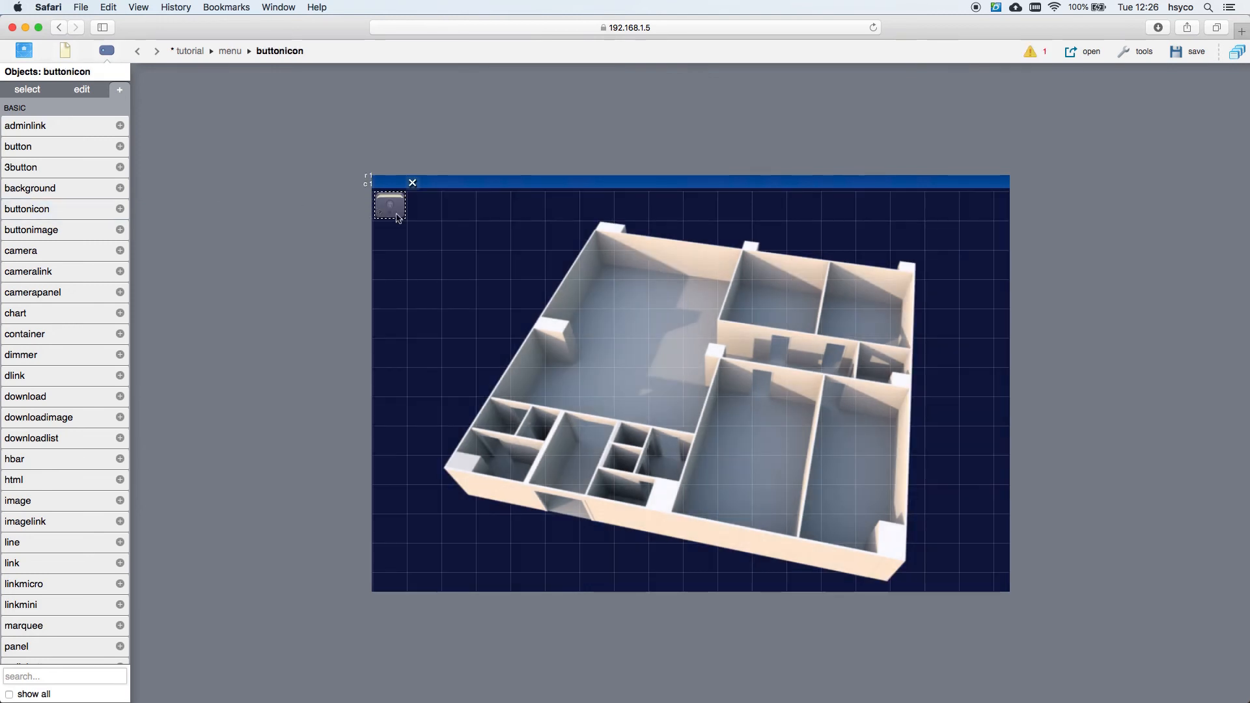
pyautogui.moveTo(401, 217); pyautogui.dragTo(631, 294)
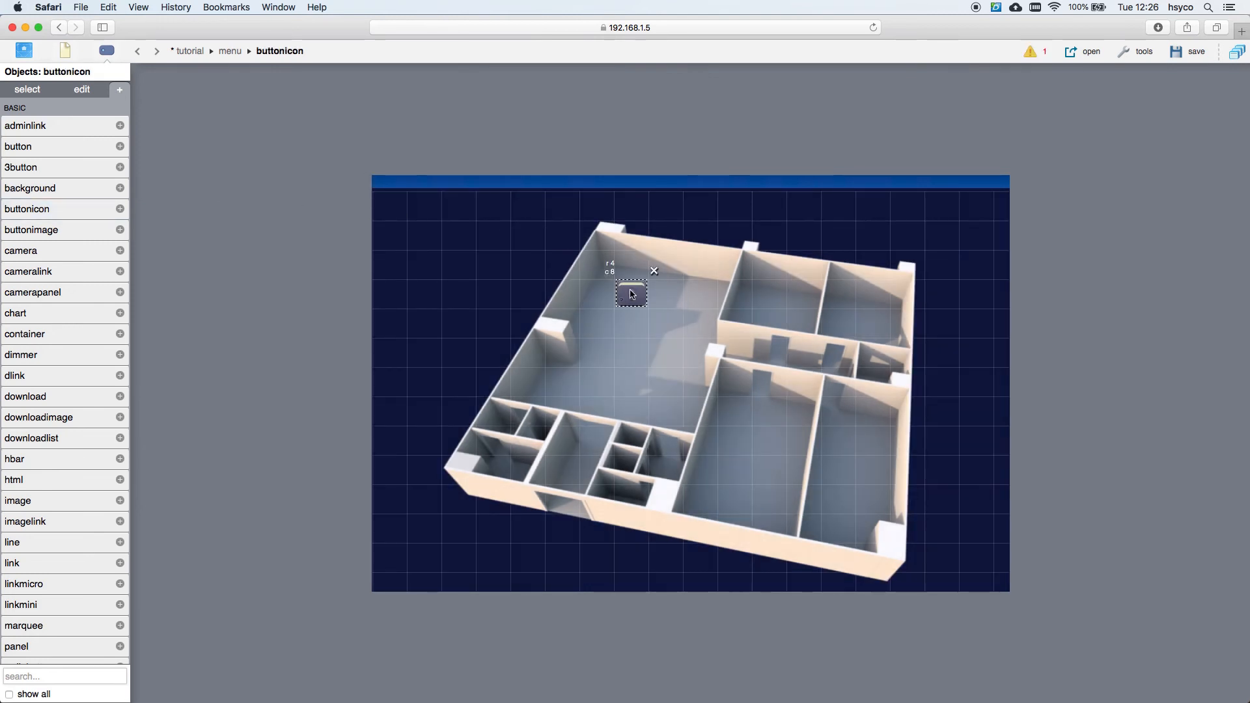
pyautogui.click(79, 91)
pyautogui.click(62, 163)
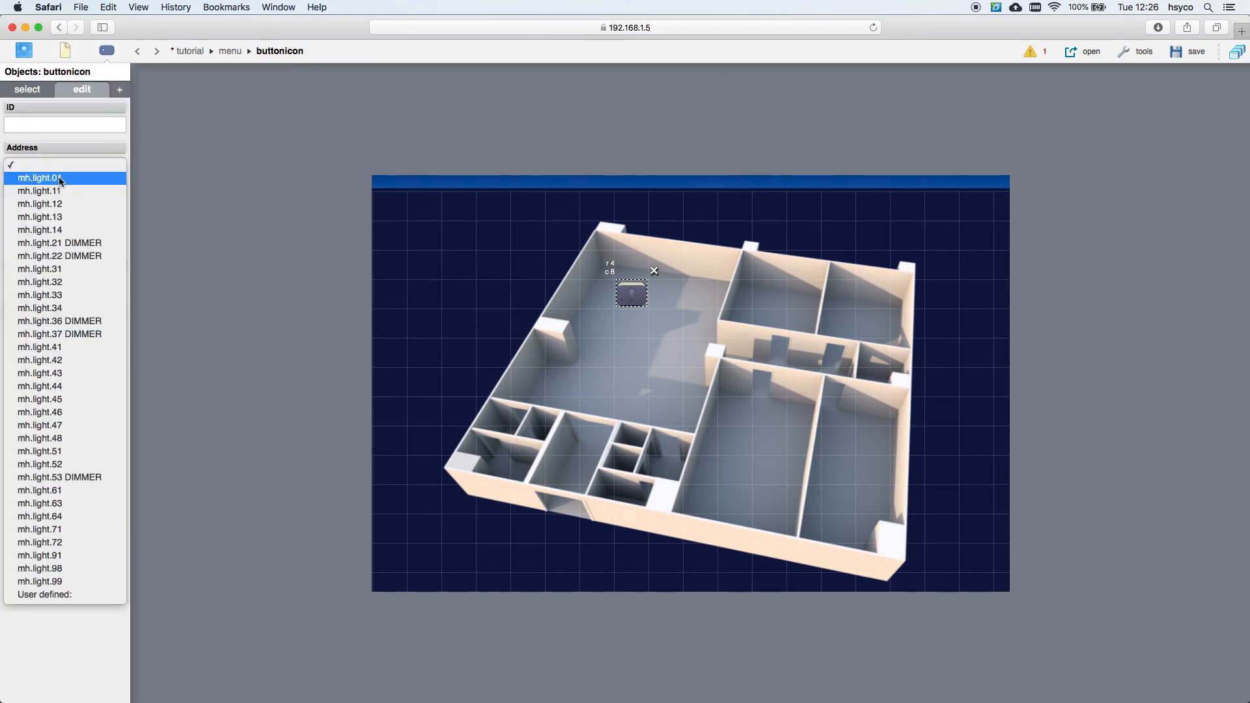
pyautogui.click(59, 178)
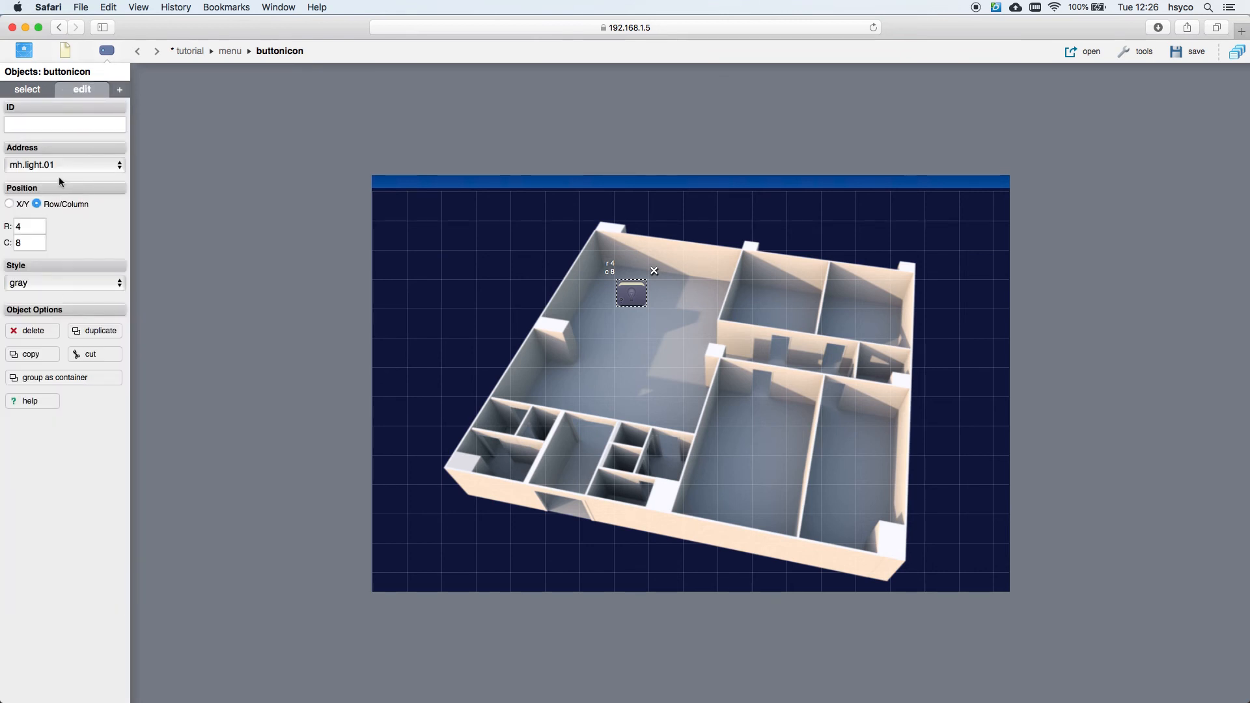
pyautogui.click(119, 90)
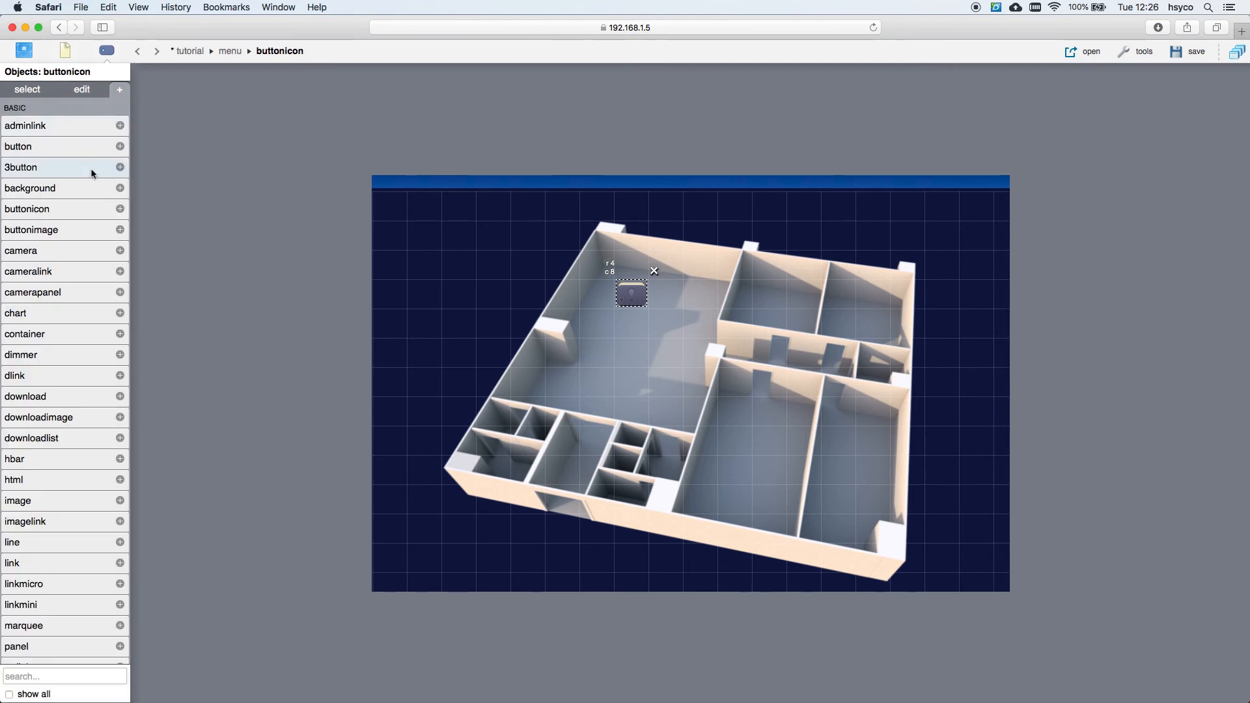
# Step: Add a second button icon in the upper-right room linked to mh.light.11
pyautogui.click(99, 209)
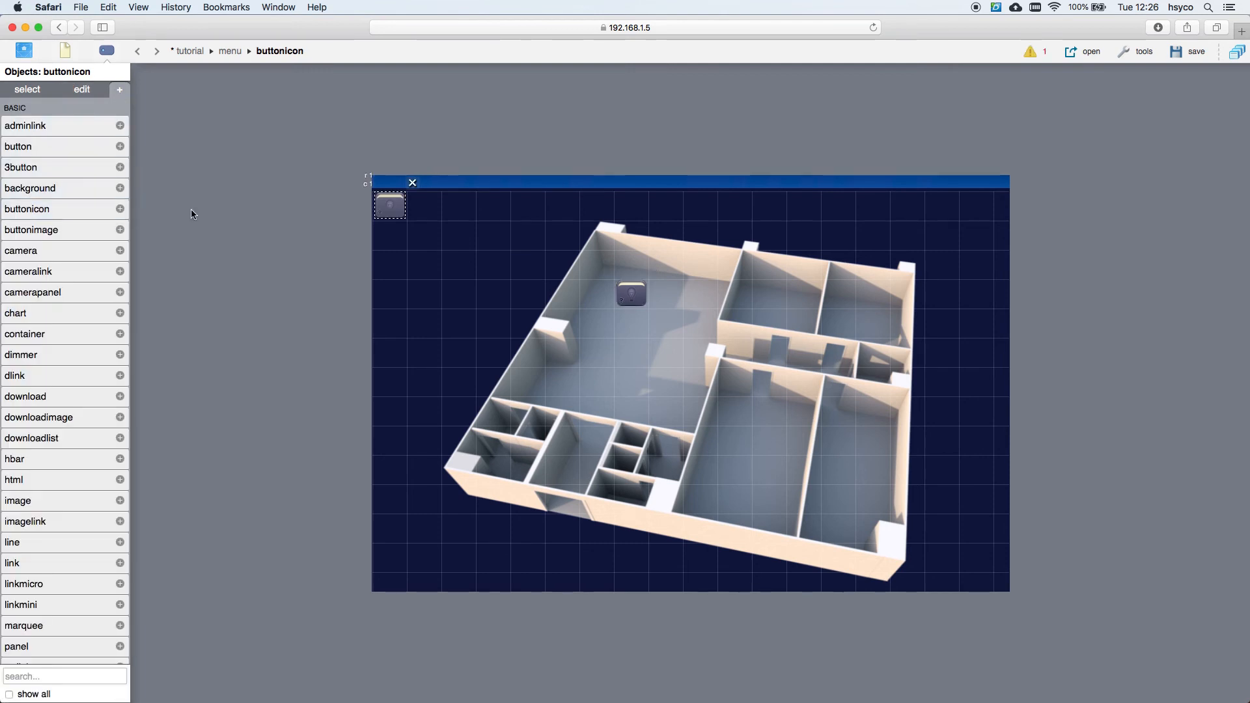
pyautogui.moveTo(395, 207); pyautogui.dragTo(776, 293)
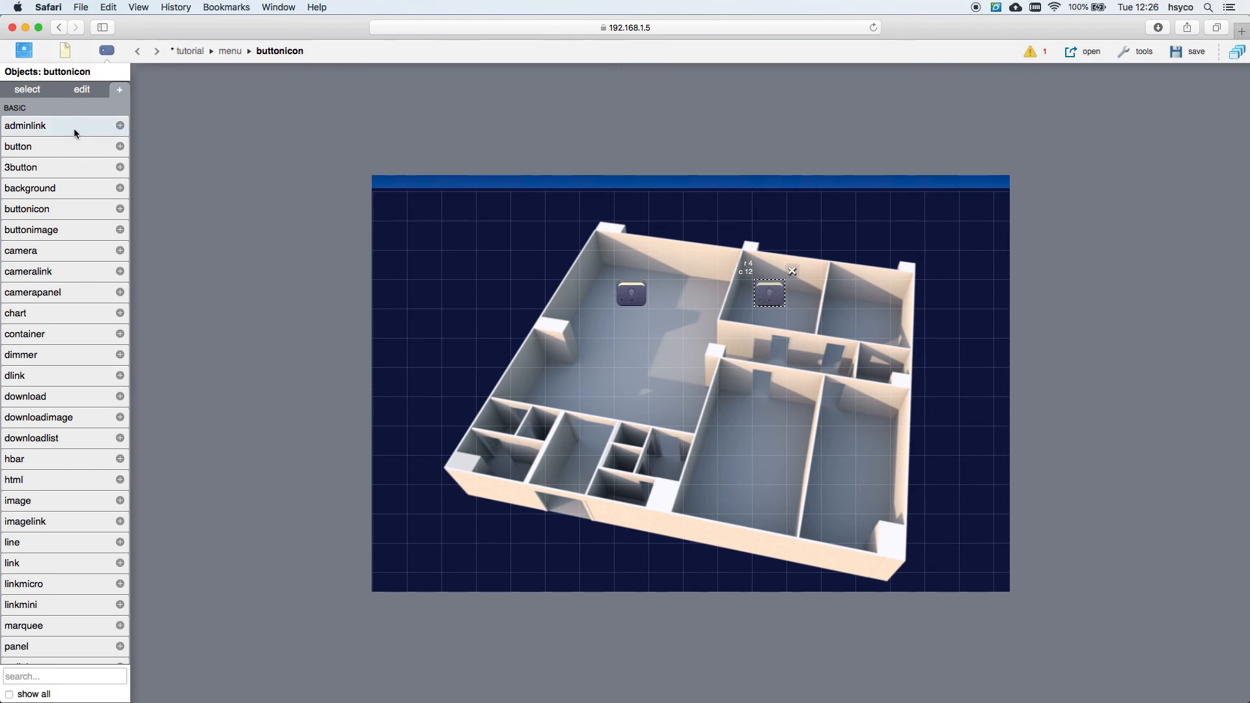
pyautogui.click(77, 91)
pyautogui.click(82, 166)
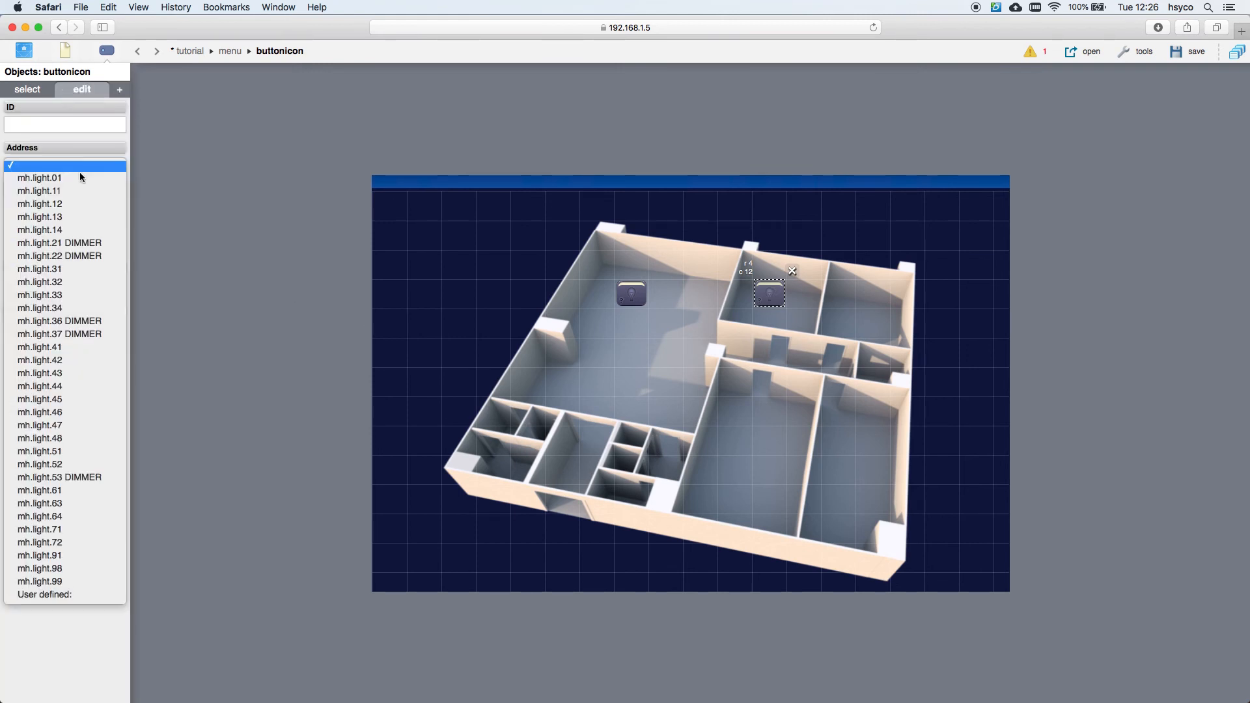
pyautogui.click(72, 192)
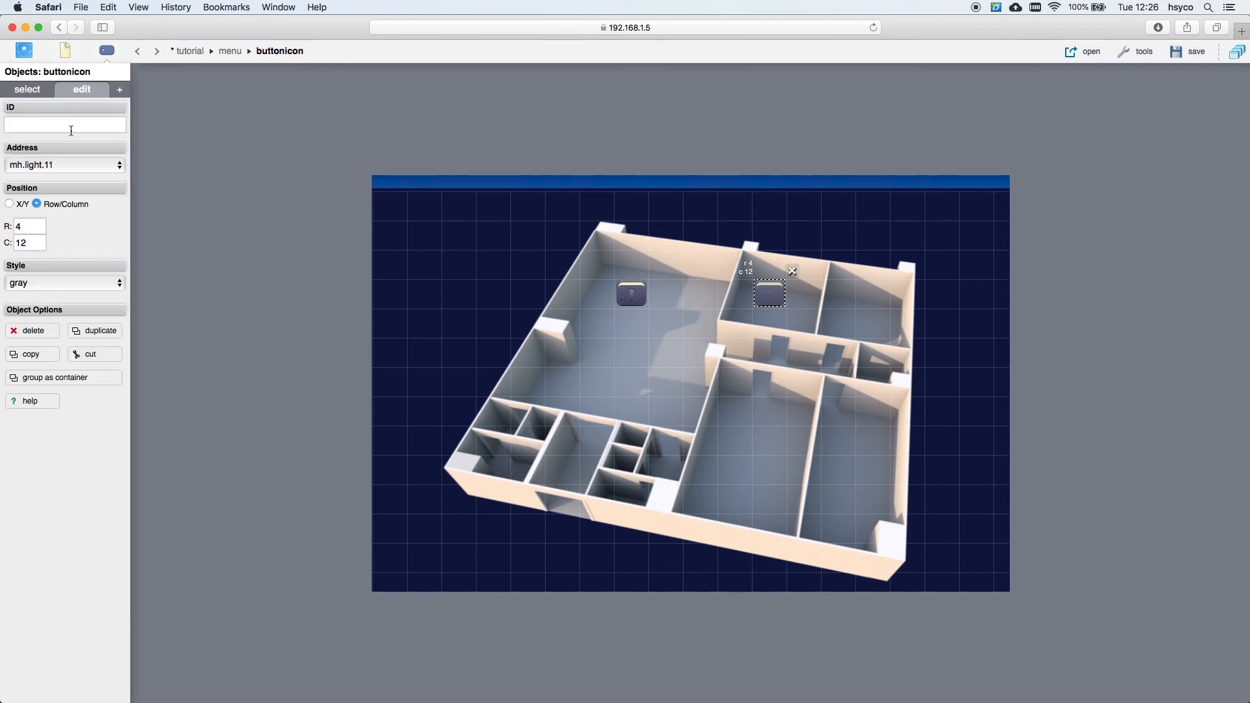
pyautogui.click(120, 90)
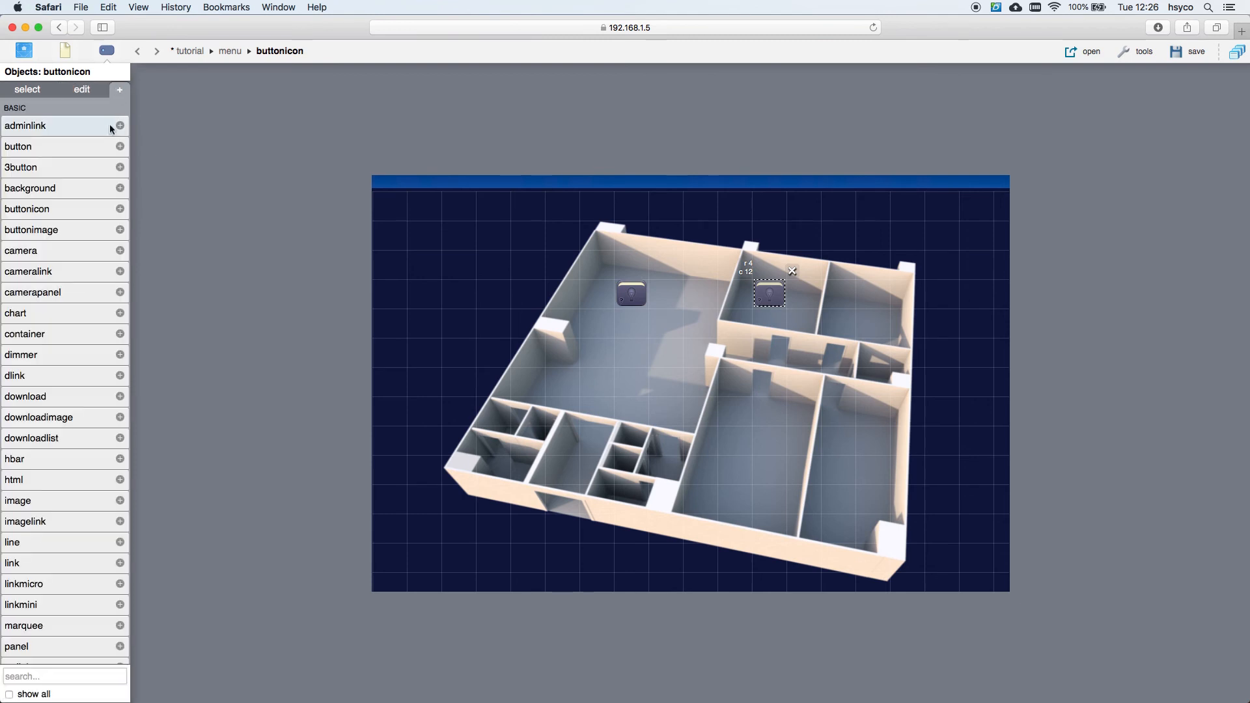
# Step: Add a third button icon in the lower room at row 10 linked to mh.light.12, and save
pyautogui.click(85, 208)
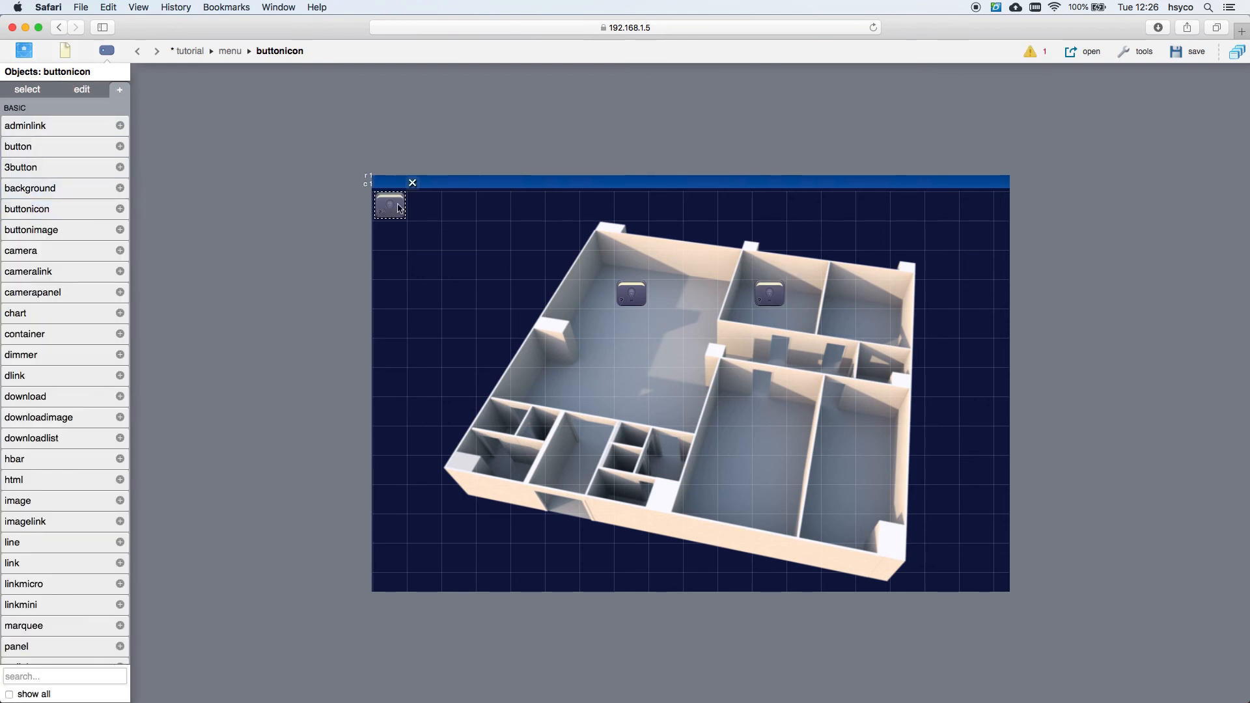
pyautogui.moveTo(385, 209); pyautogui.dragTo(777, 461)
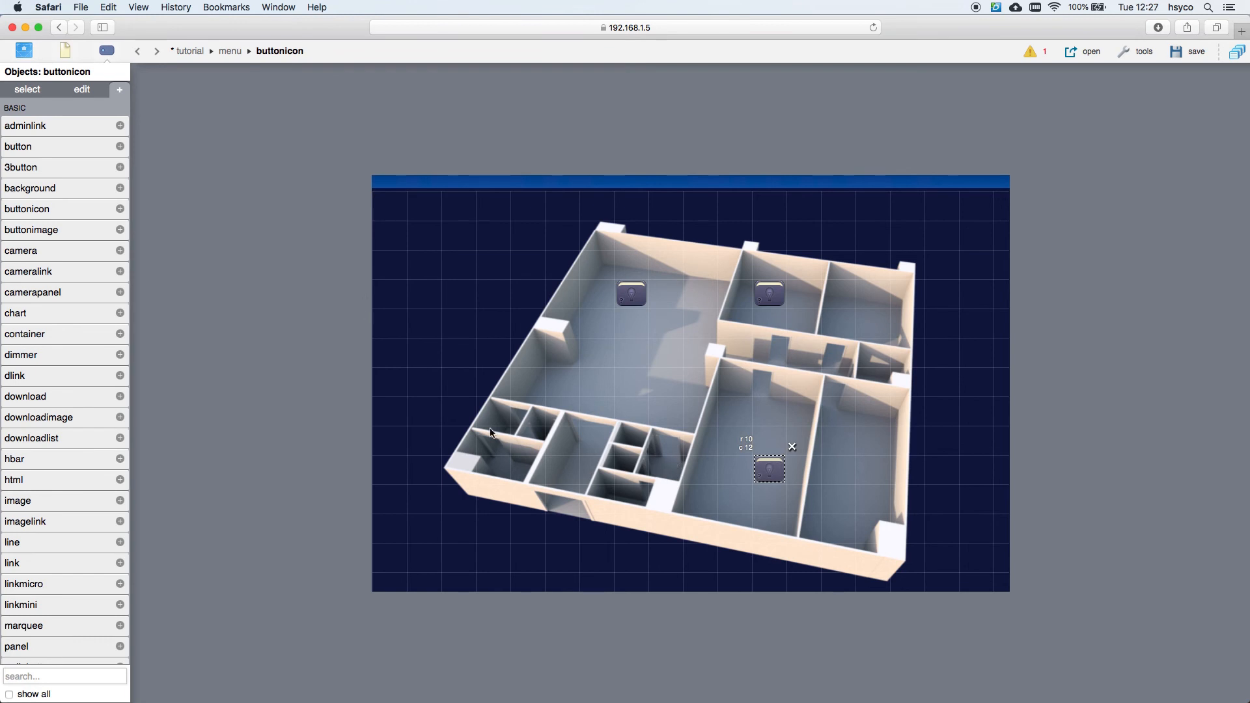
pyautogui.click(83, 90)
pyautogui.click(62, 161)
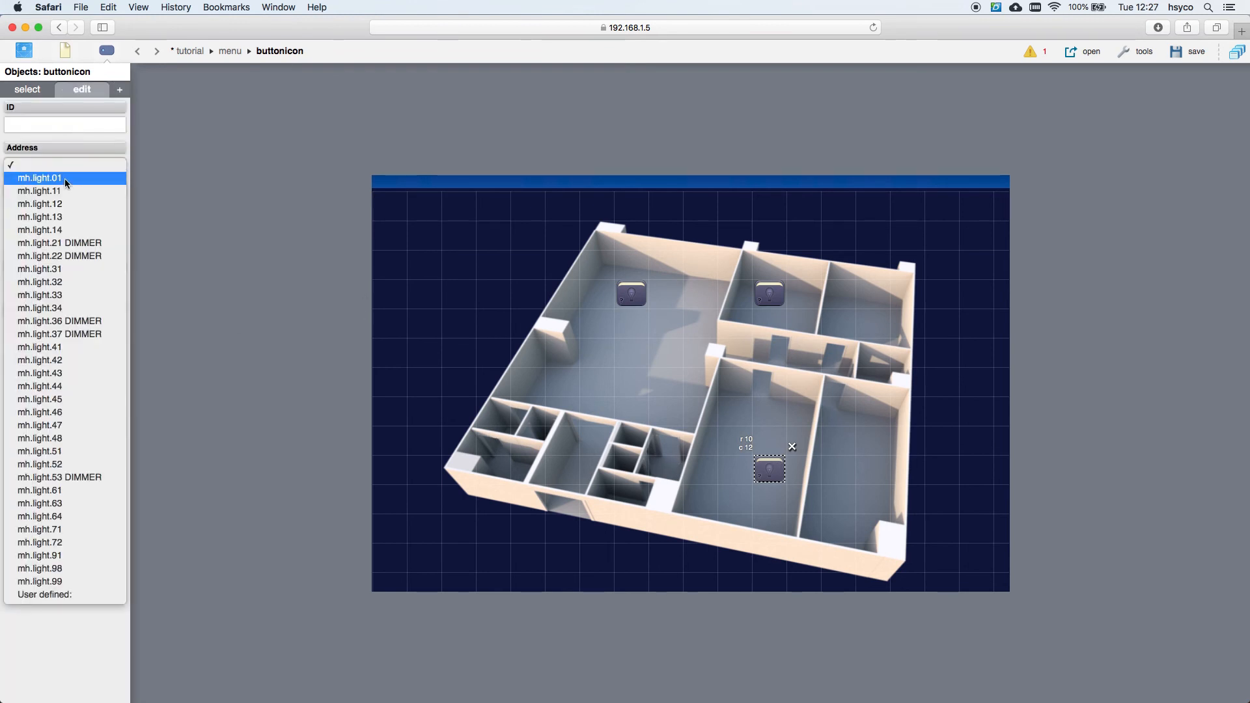
pyautogui.click(70, 204)
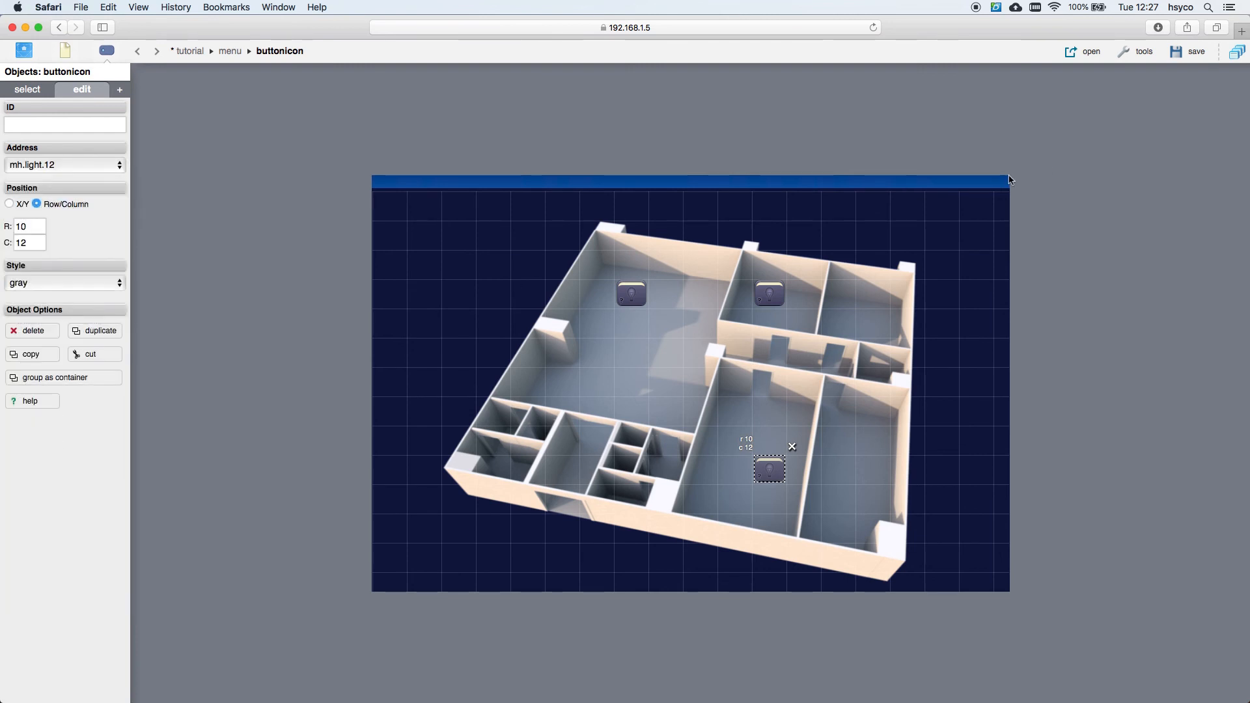
pyautogui.click(1187, 53)
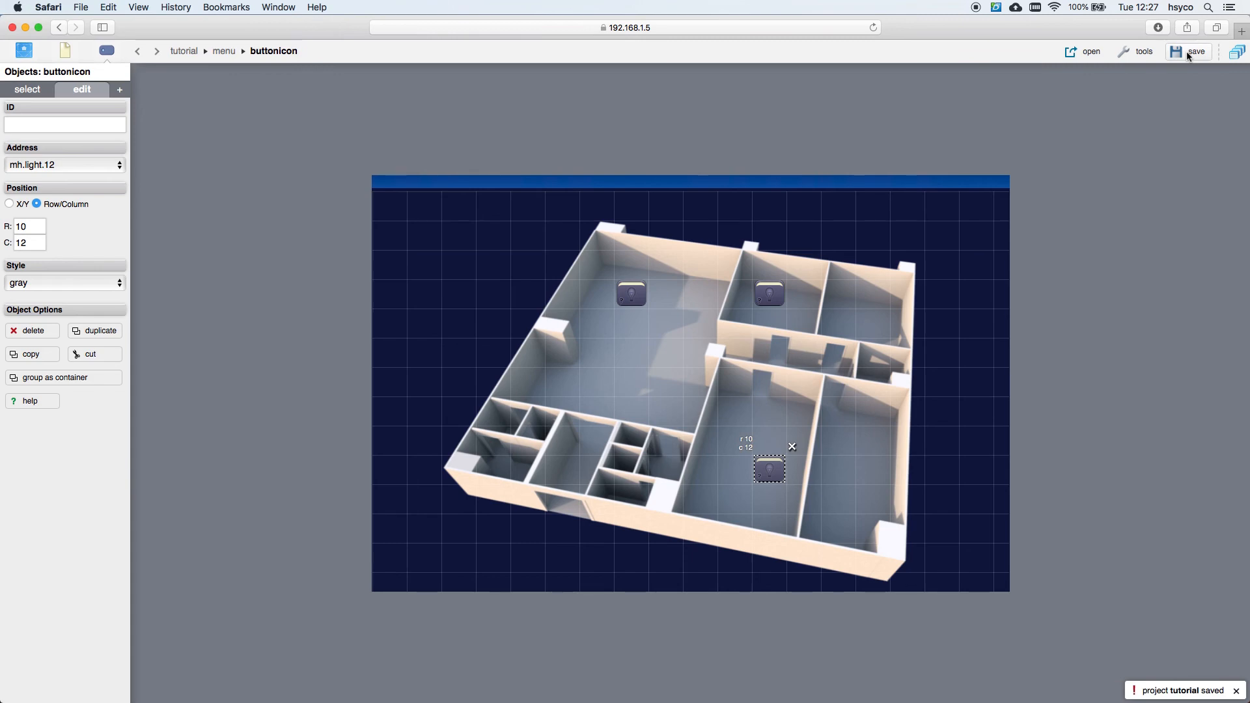
# Step: View the floor-plan page live, toggle the lower room's light on and off, and return to the editor
pyautogui.click(1079, 56)
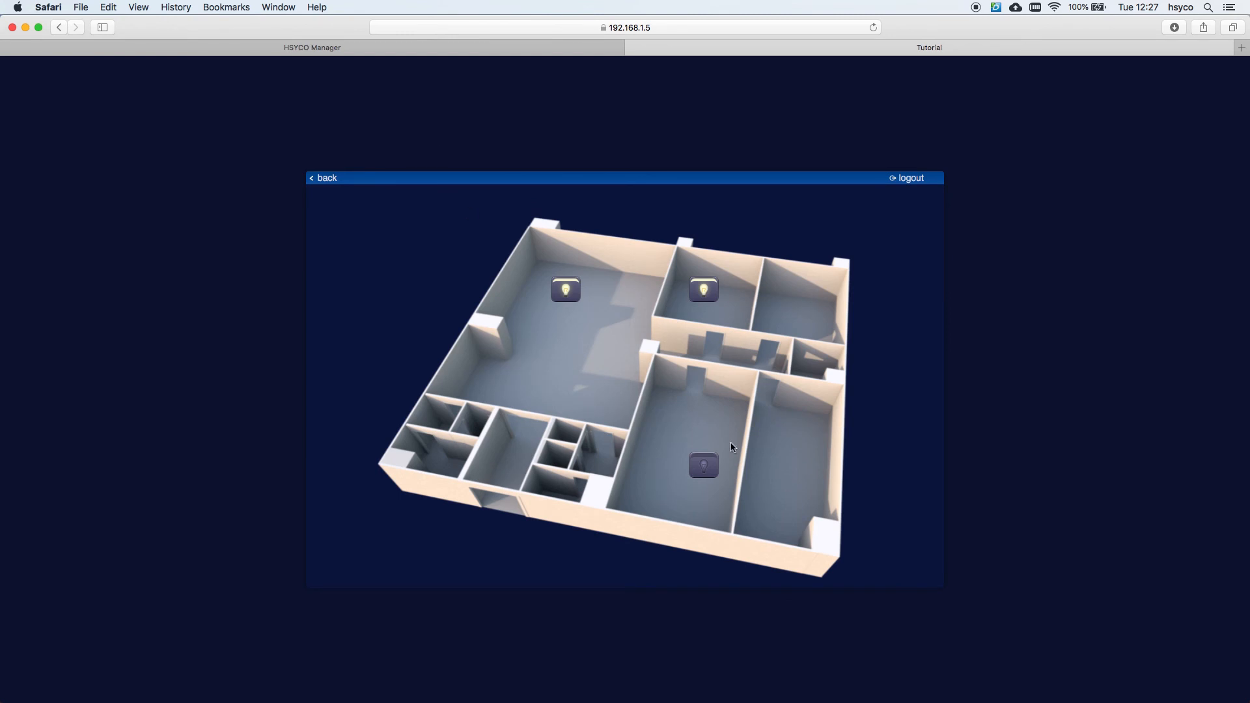
pyautogui.click(703, 467)
pyautogui.click(694, 468)
pyautogui.click(476, 51)
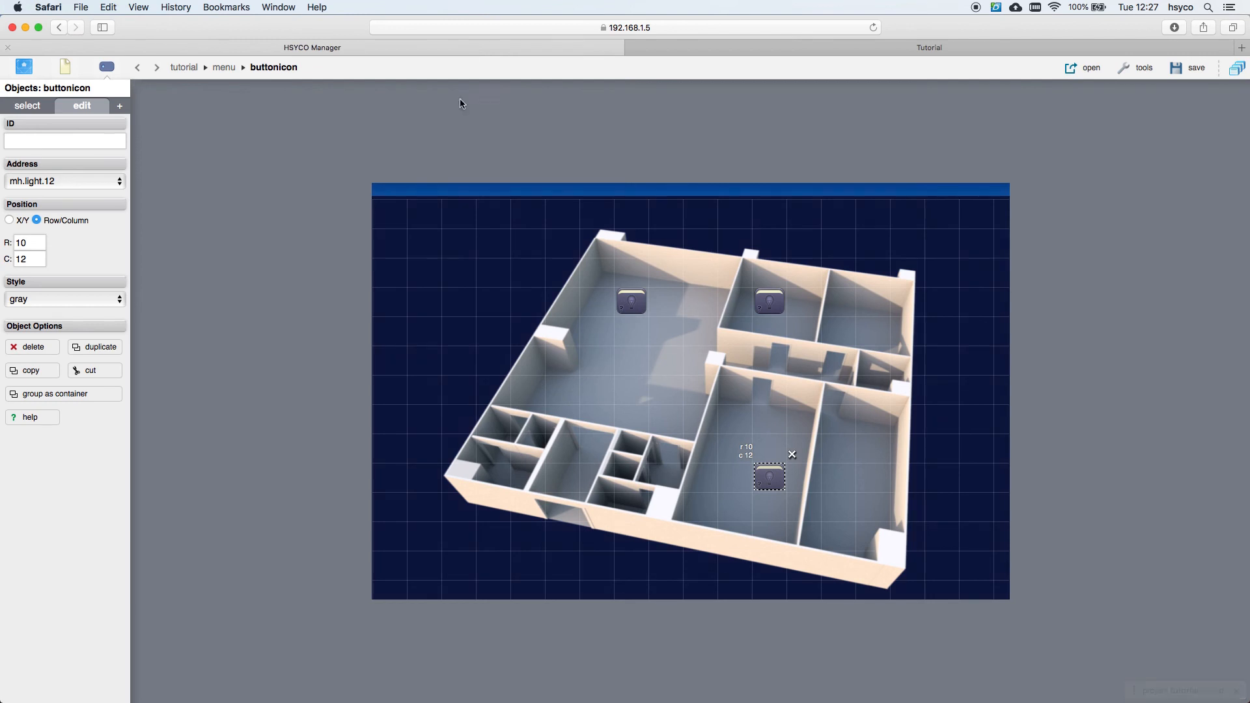
# Step: Add a mini link labelled 'gents room' at row 11, column 3, then show the page types
pyautogui.click(119, 109)
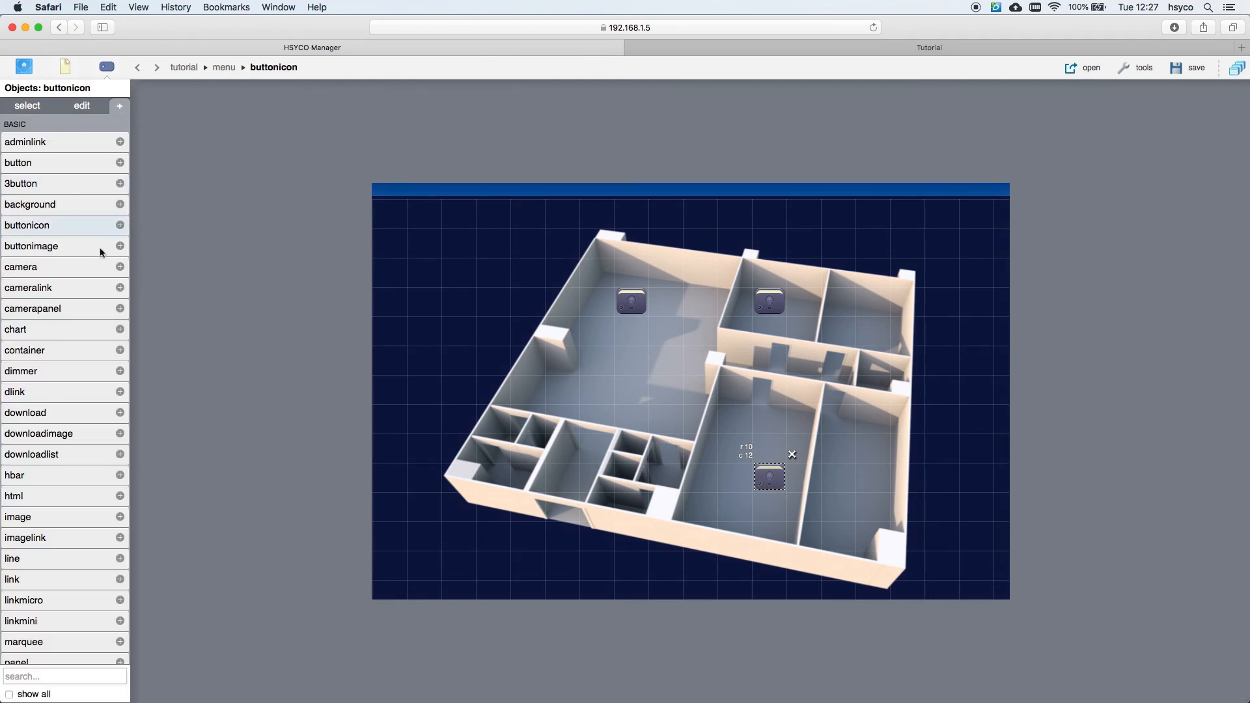
pyautogui.click(87, 625)
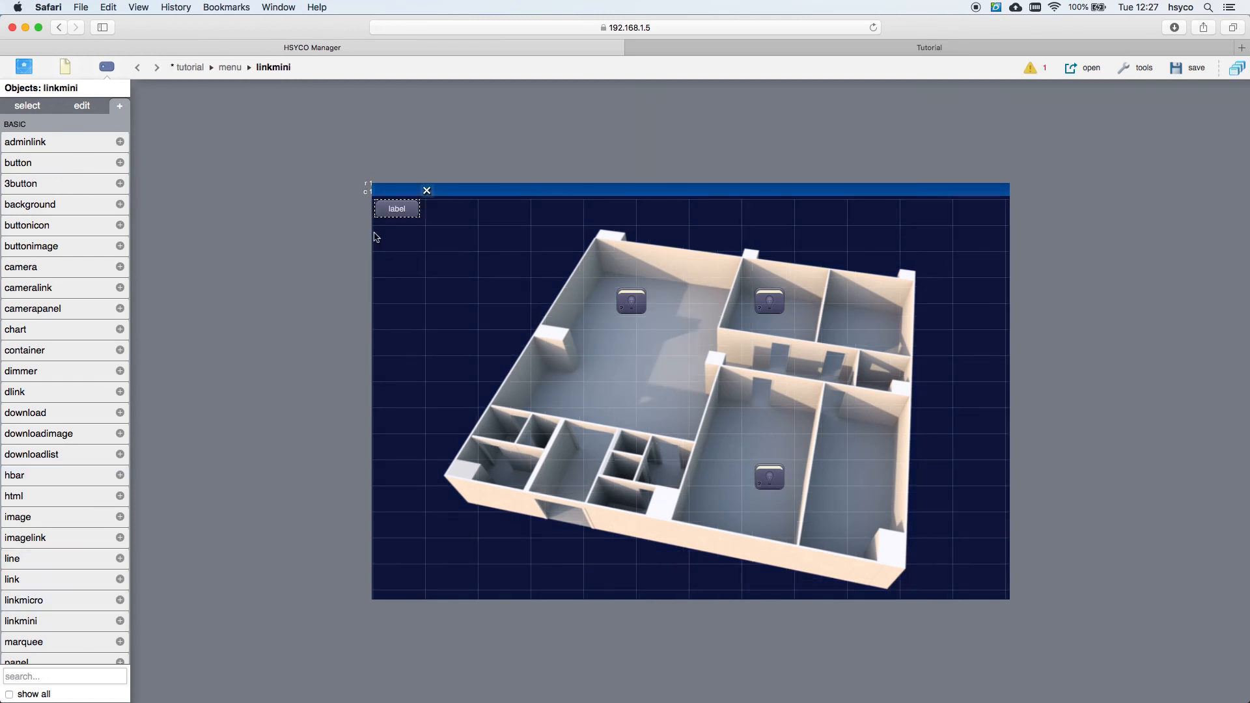
pyautogui.moveTo(400, 209); pyautogui.dragTo(521, 480)
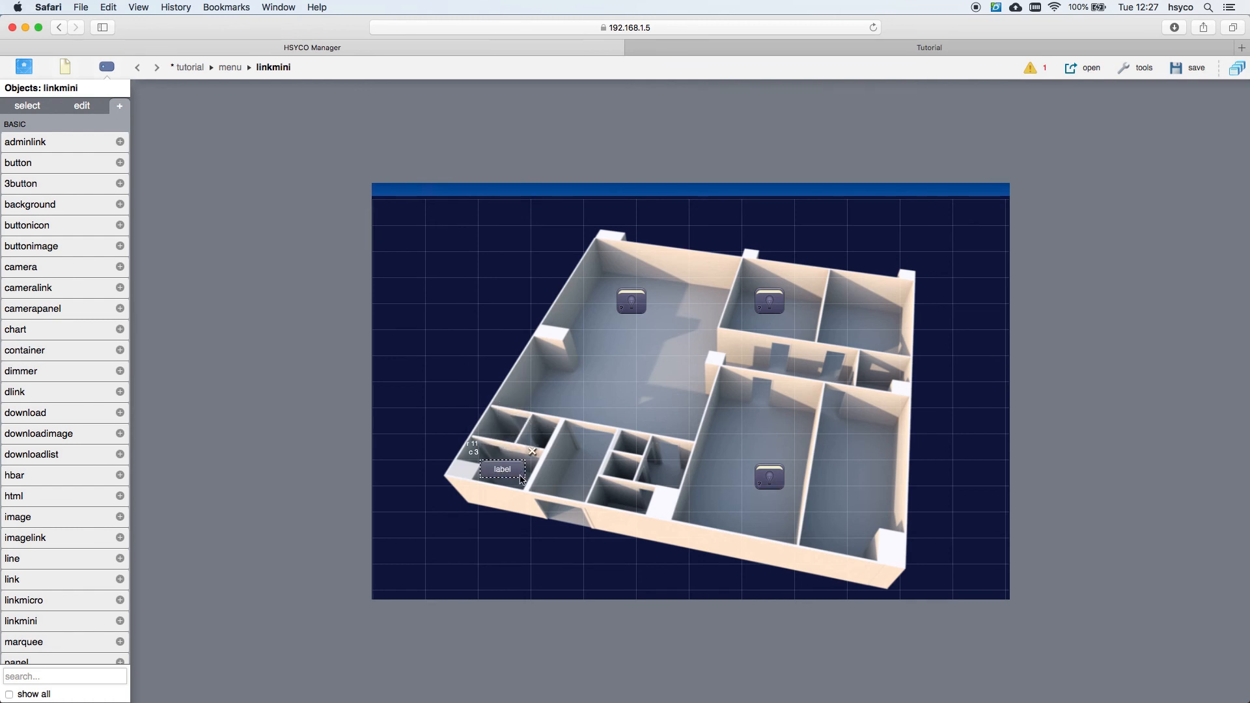
pyautogui.click(80, 107)
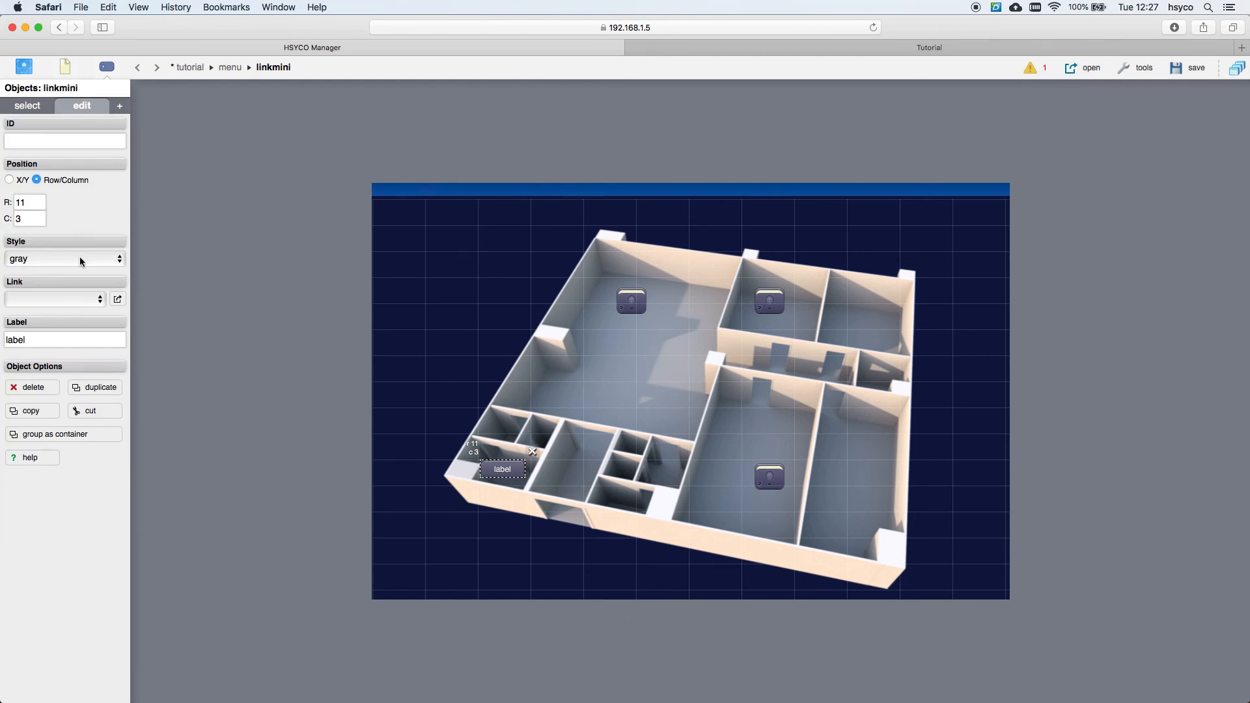
pyautogui.doubleClick(15, 339)
pyautogui.write('gents room')
pyautogui.click(66, 70)
pyautogui.click(120, 107)
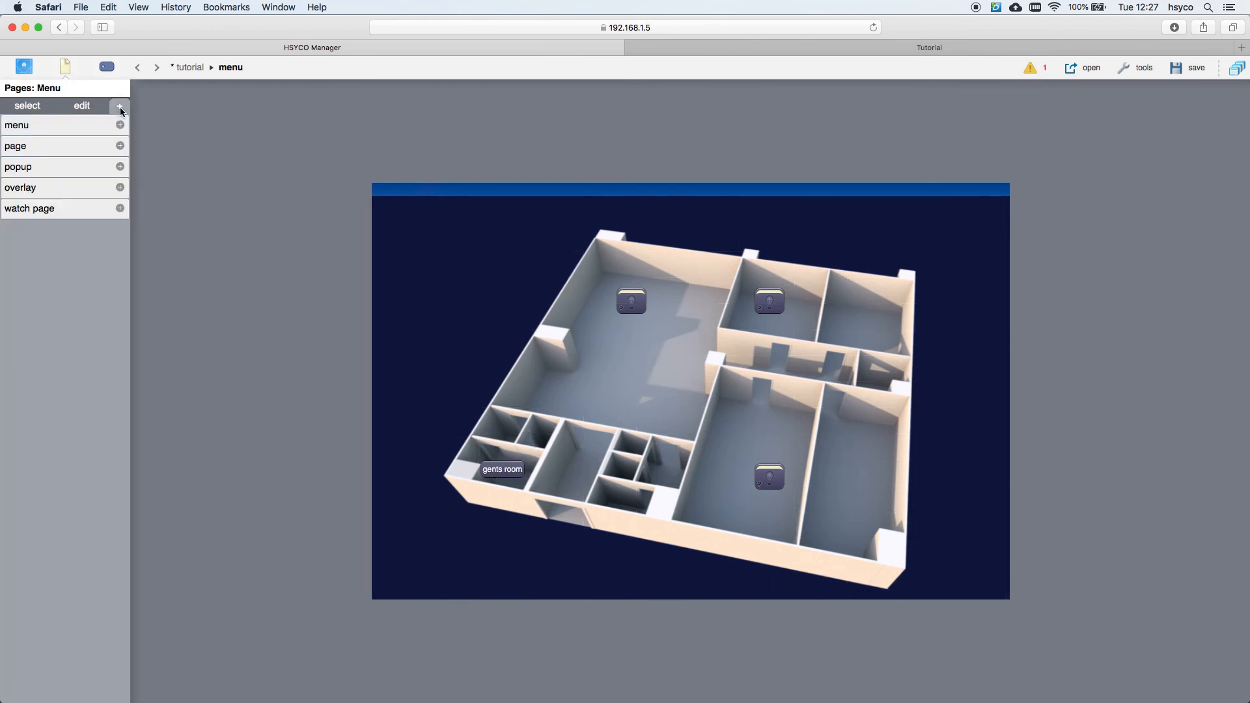
# Step: Add a popup page with the id gentsroom
pyautogui.click(99, 168)
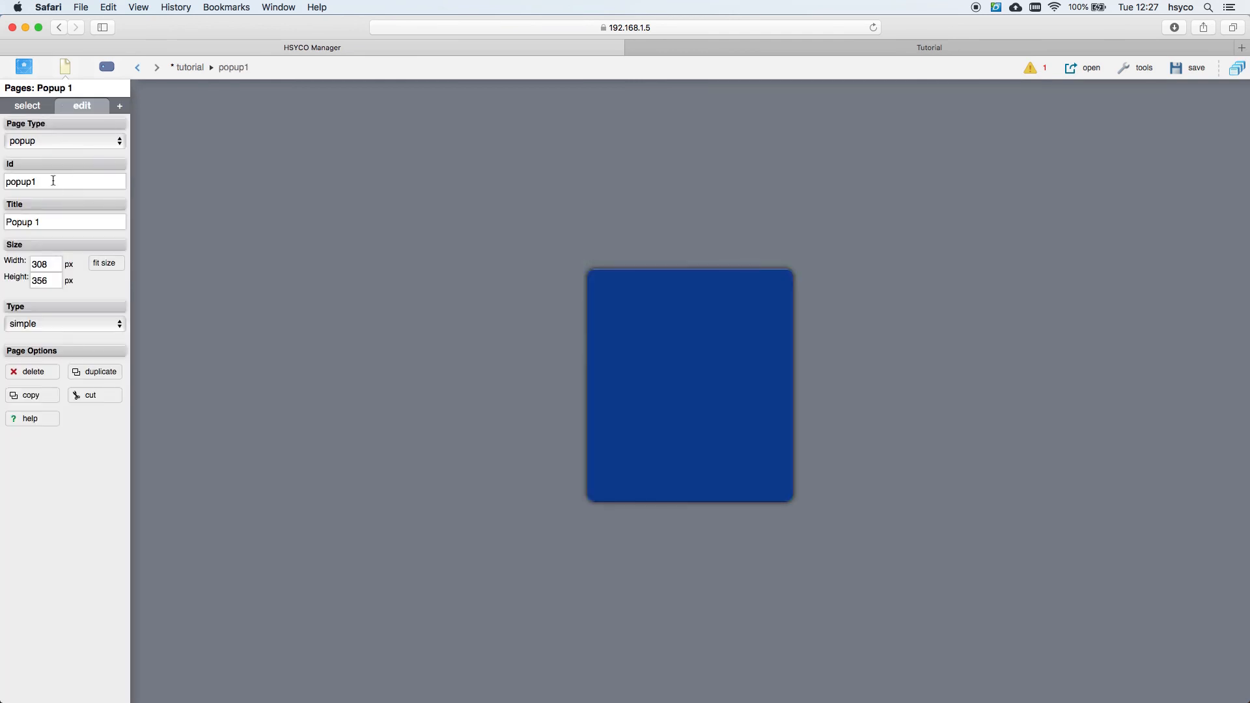
pyautogui.moveTo(53, 181); pyautogui.dragTo(2, 182)
pyautogui.write('gentsroom')
# Step: Point the gents room link to the gentsroom popup, then open that popup for editing
pyautogui.click(66, 73)
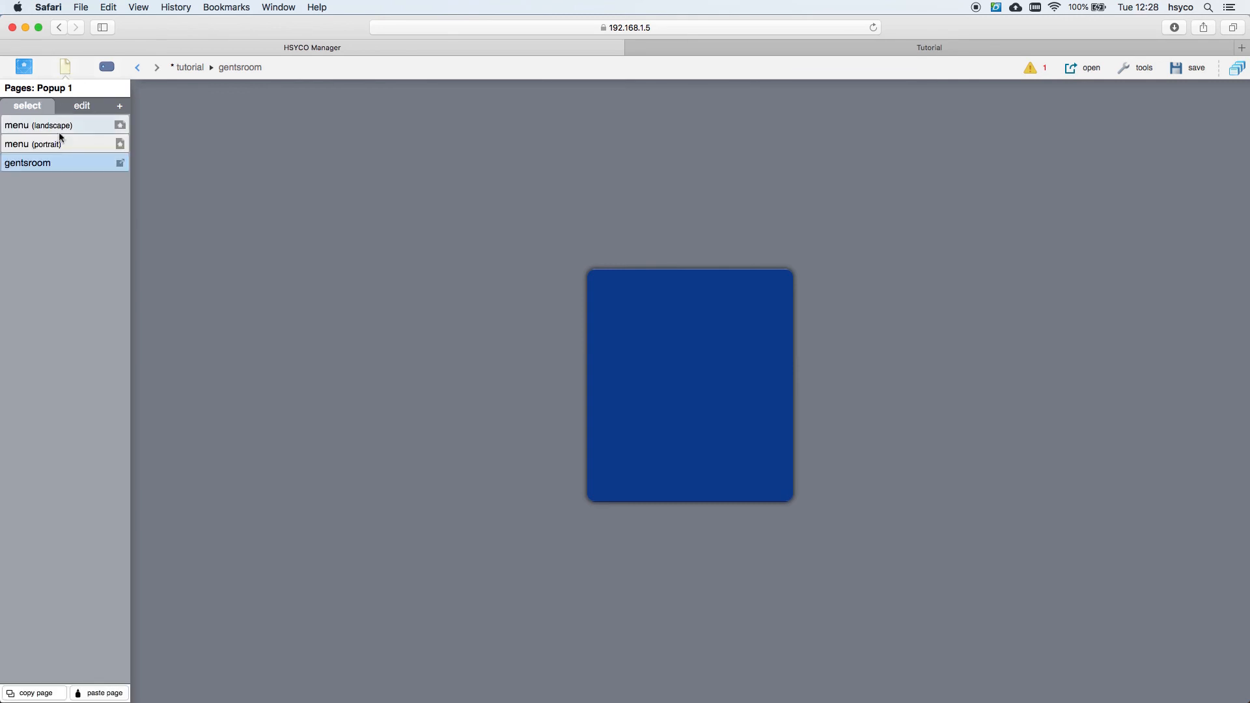
pyautogui.click(58, 126)
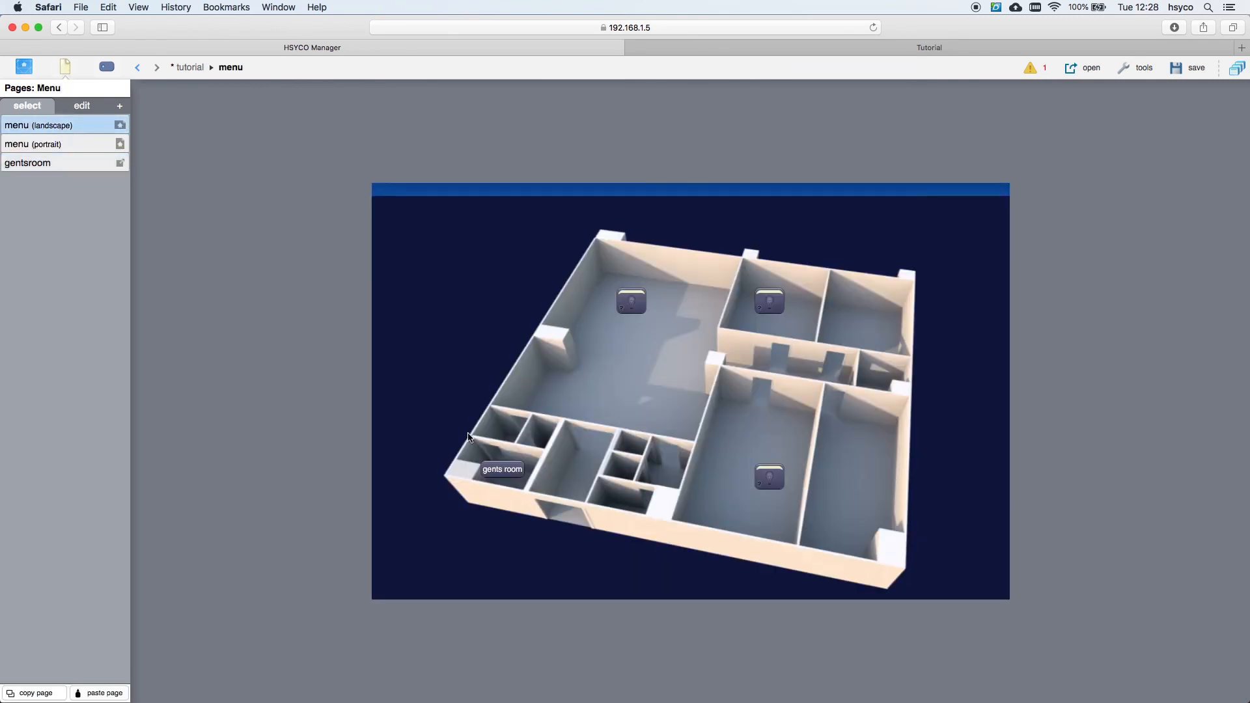
pyautogui.click(507, 469)
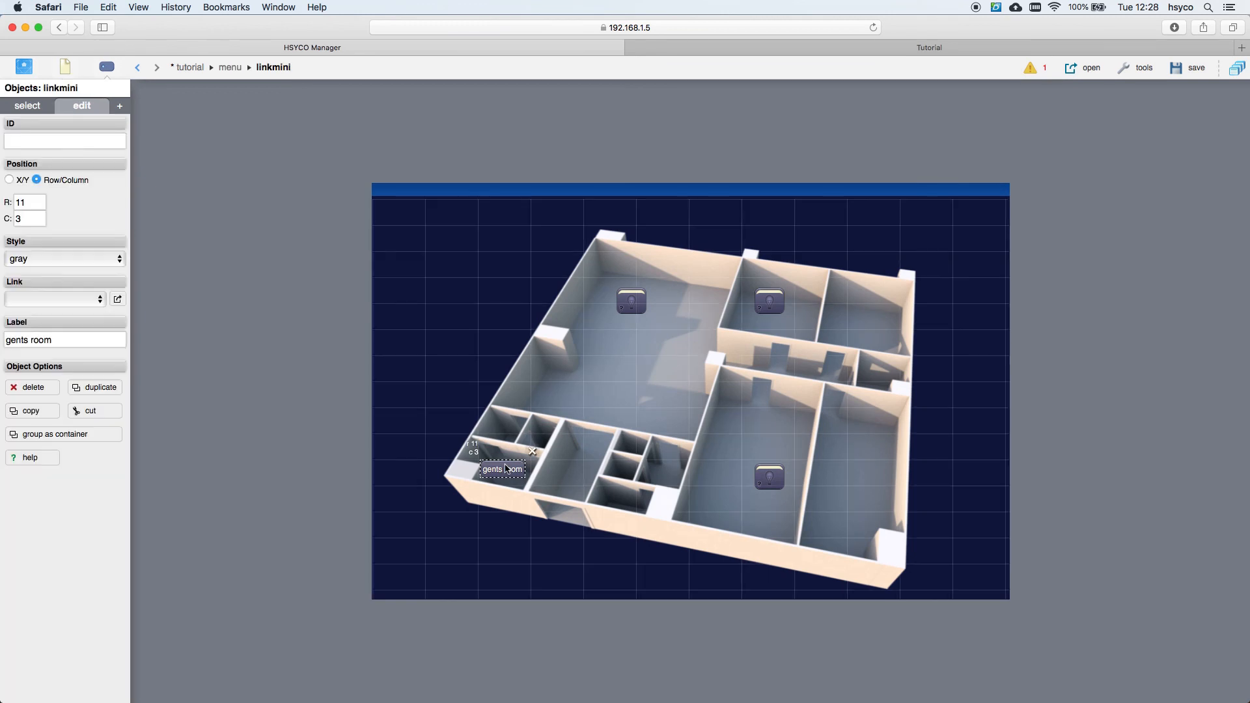
pyautogui.click(73, 301)
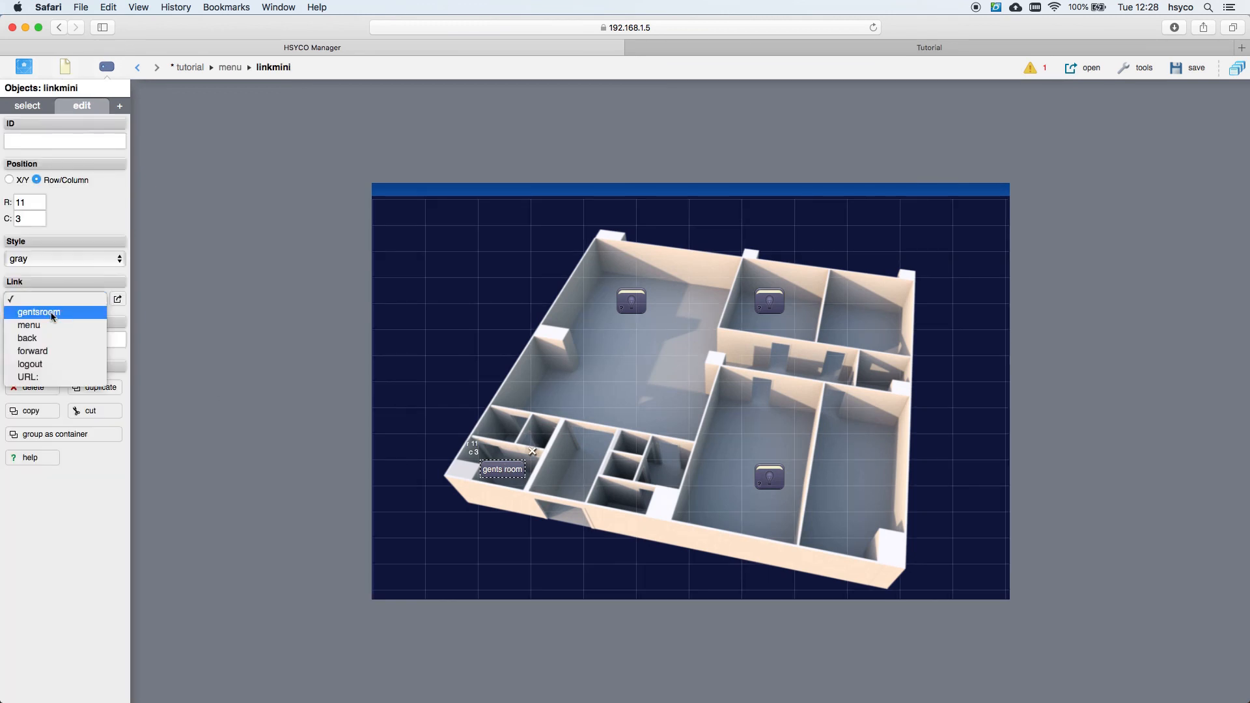
pyautogui.click(52, 313)
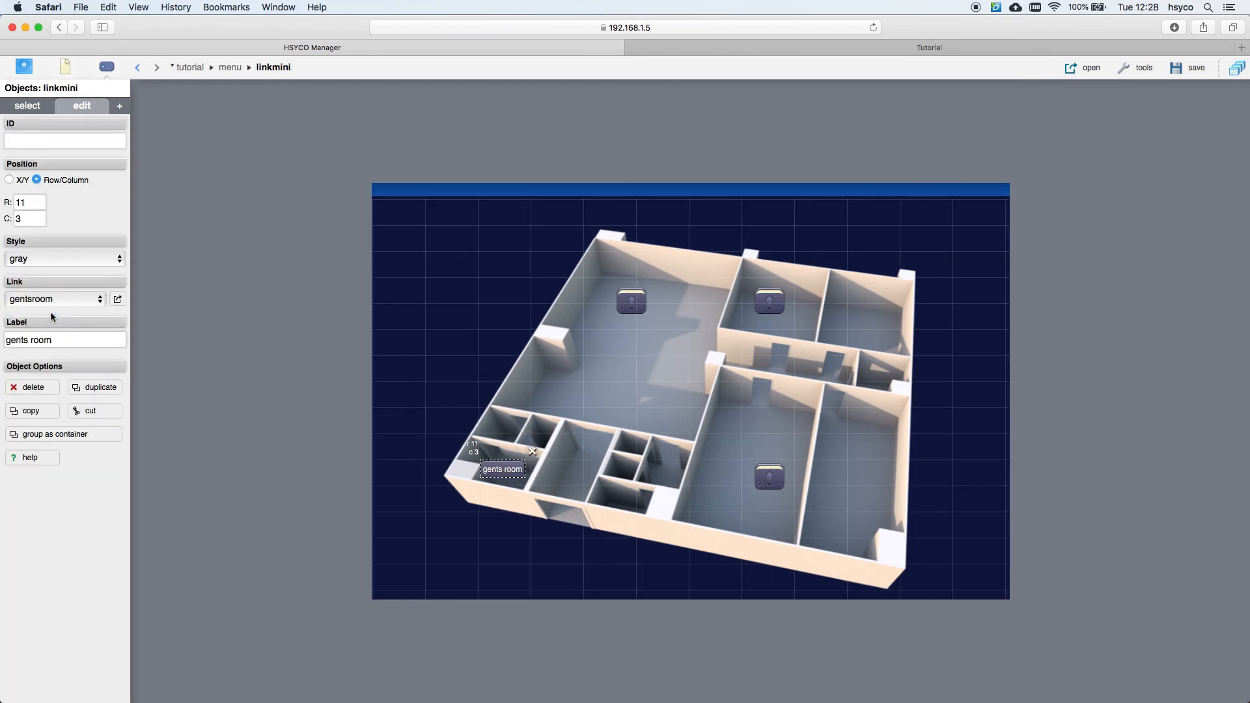
pyautogui.click(64, 68)
pyautogui.click(67, 162)
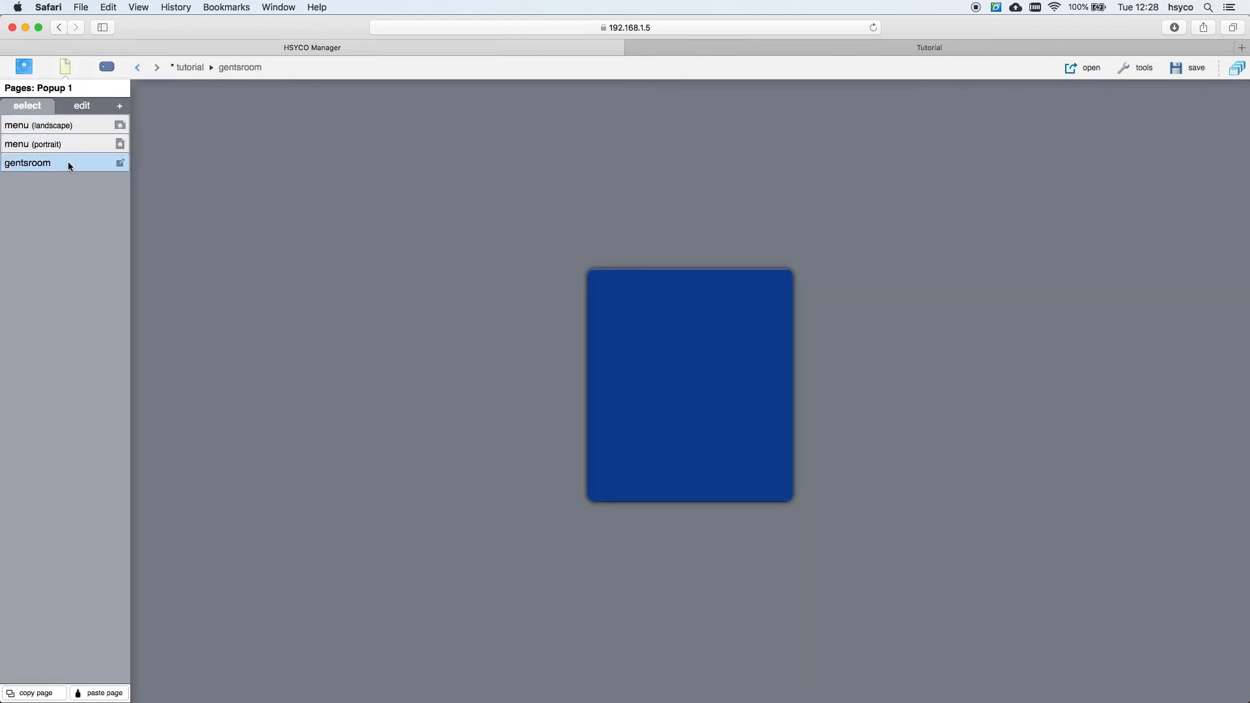
pyautogui.click(119, 105)
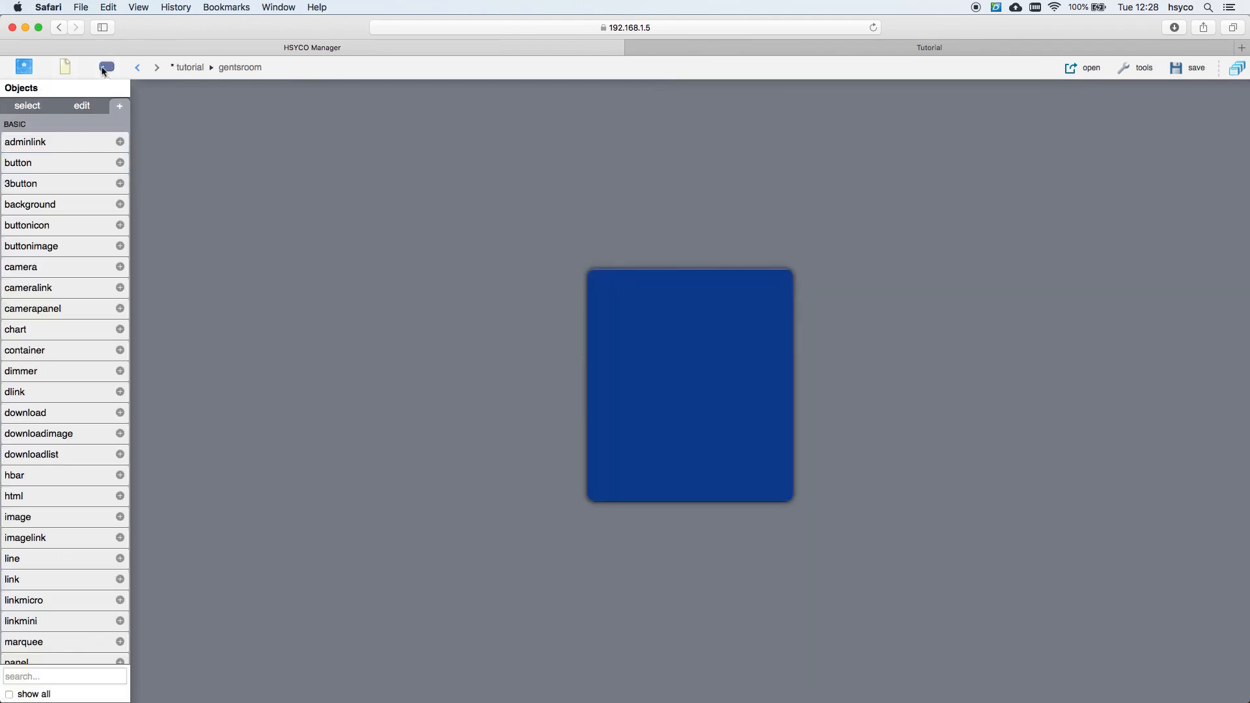
# Step: Add an image showing men.png to the gentsroom popup, stretched to about 303 × 305 px
pyautogui.click(70, 516)
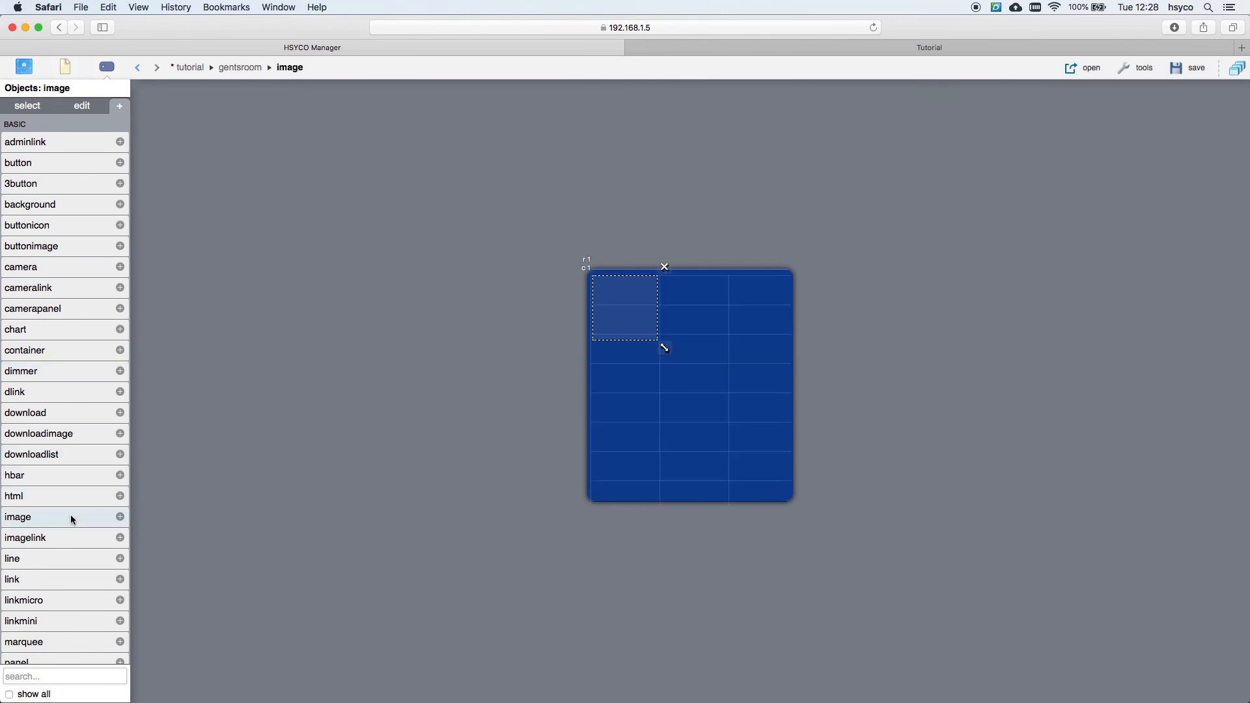
pyautogui.click(79, 108)
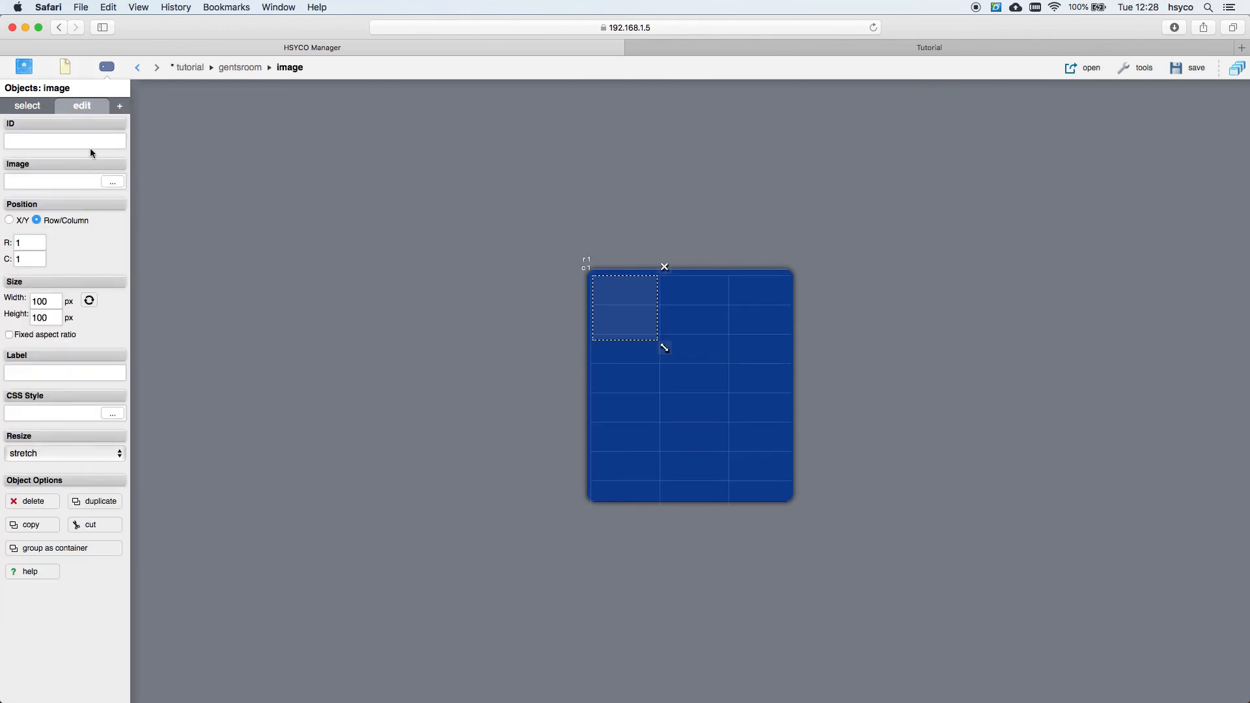
pyautogui.click(109, 184)
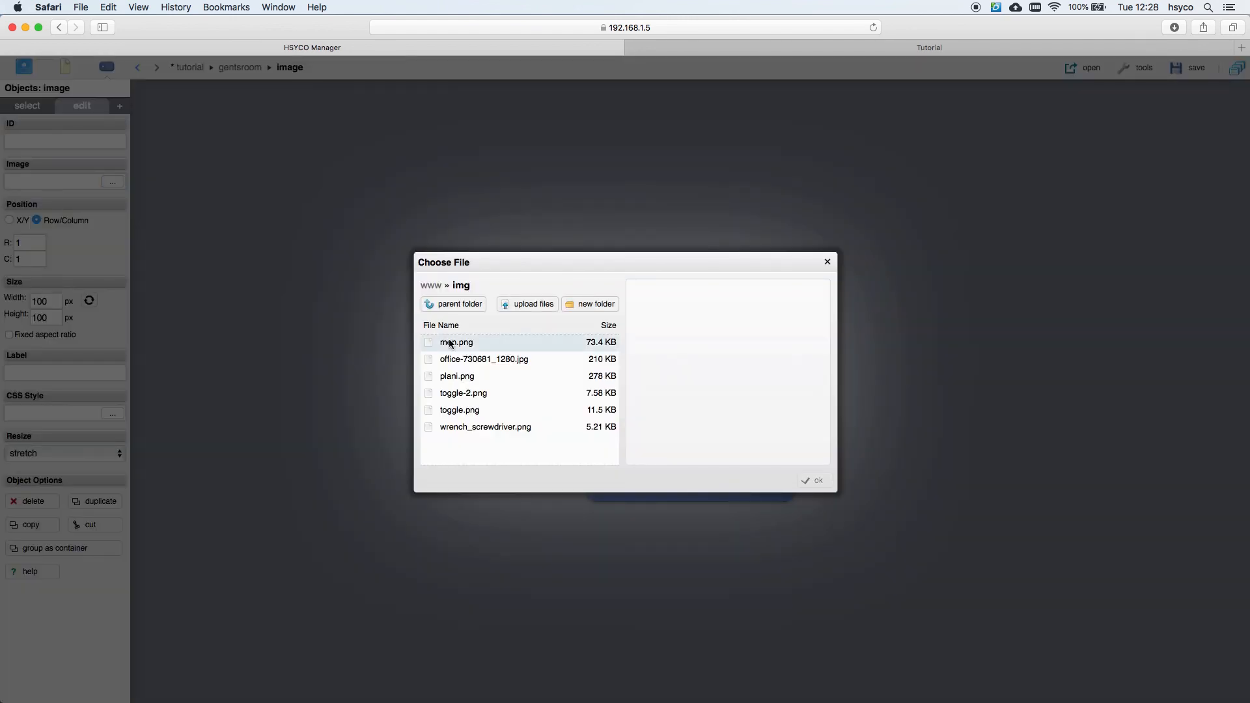
pyautogui.doubleClick(489, 342)
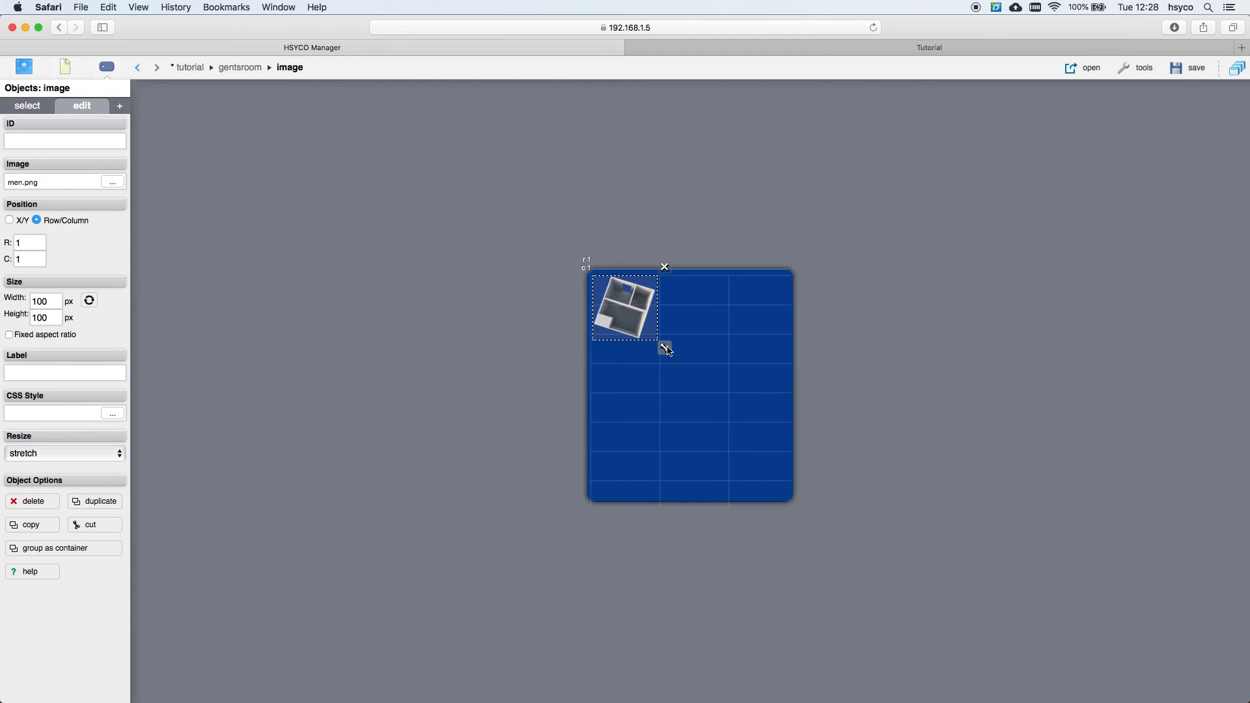
pyautogui.moveTo(665, 349); pyautogui.dragTo(798, 483)
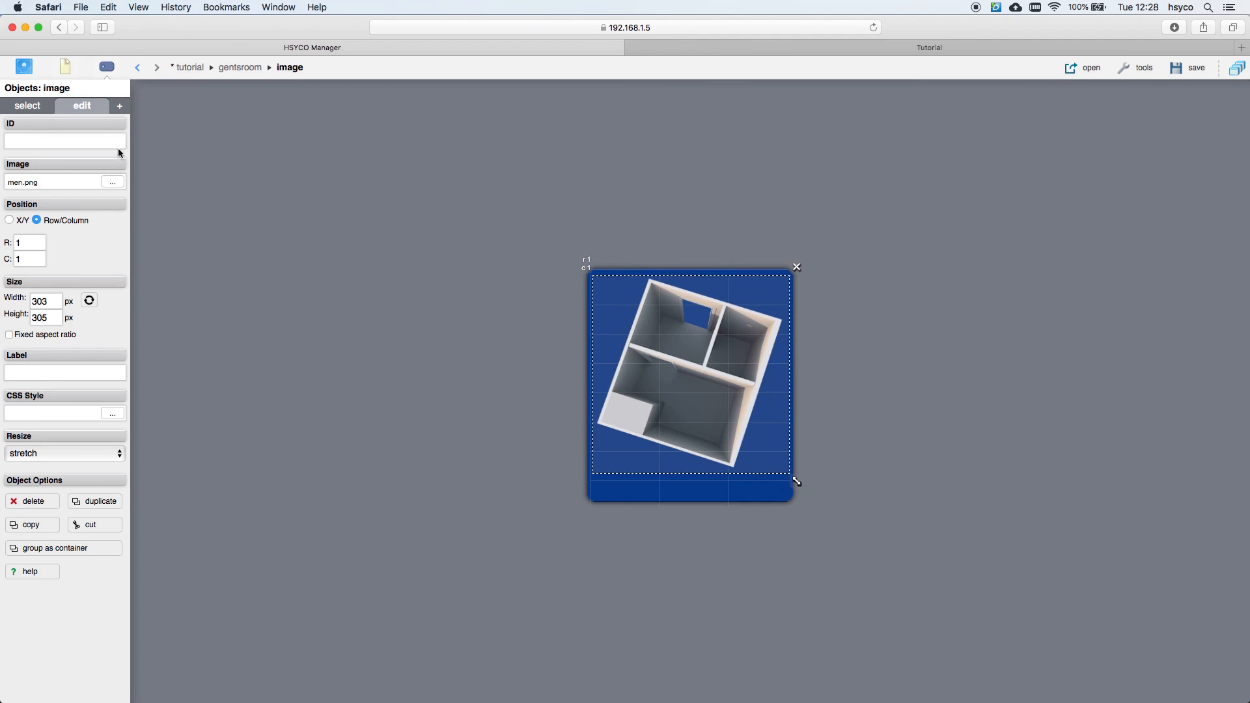
pyautogui.click(121, 108)
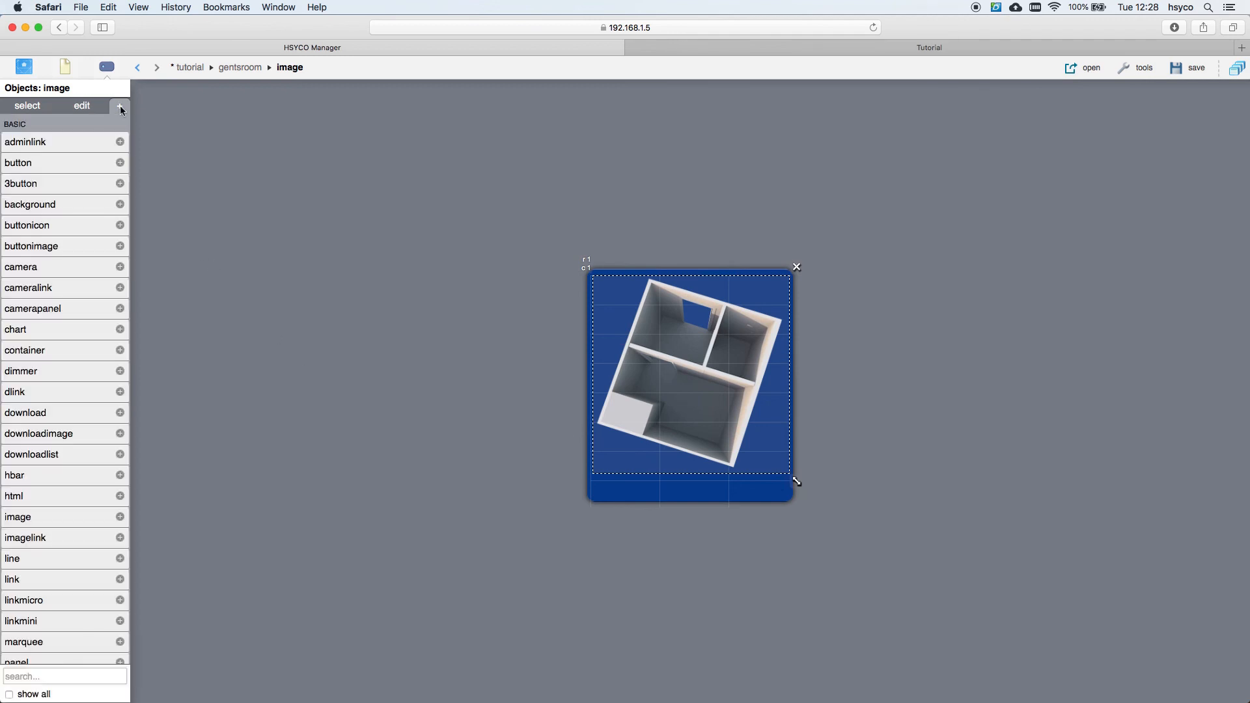
# Step: Add a button icon at row 5, column 3 on the room image, linked to mh.light.13, and save
pyautogui.click(60, 226)
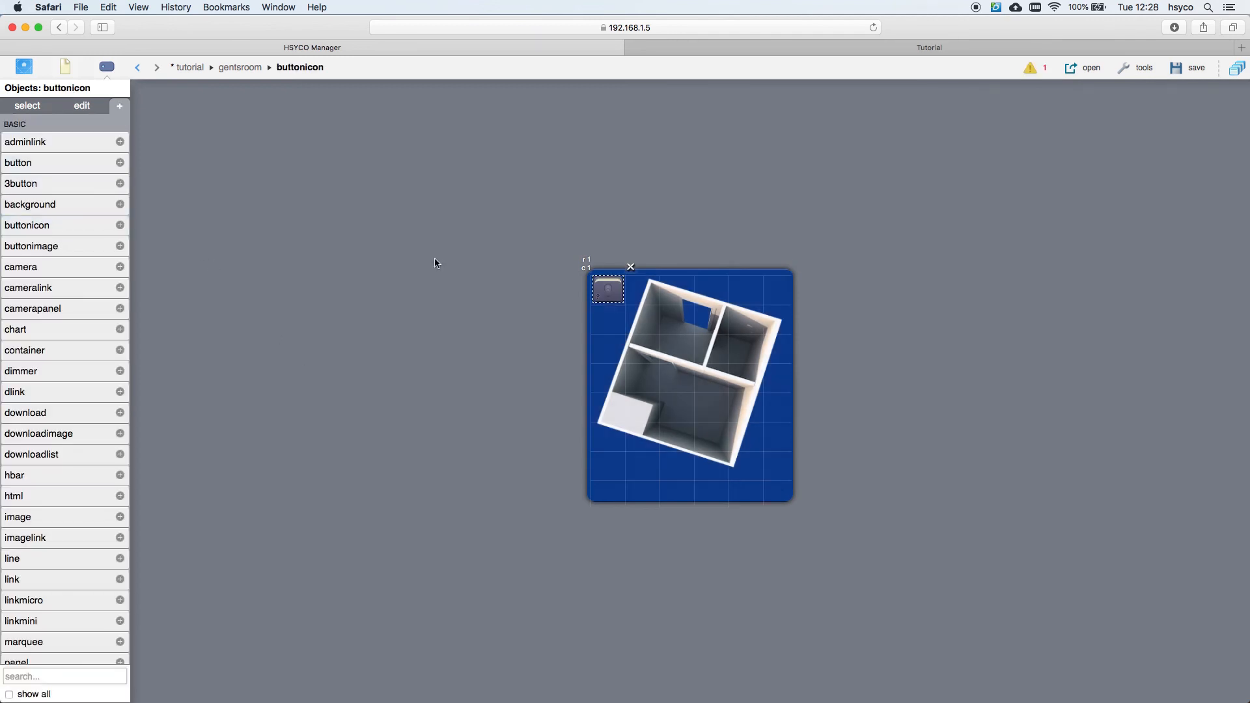
pyautogui.moveTo(604, 278); pyautogui.dragTo(687, 411)
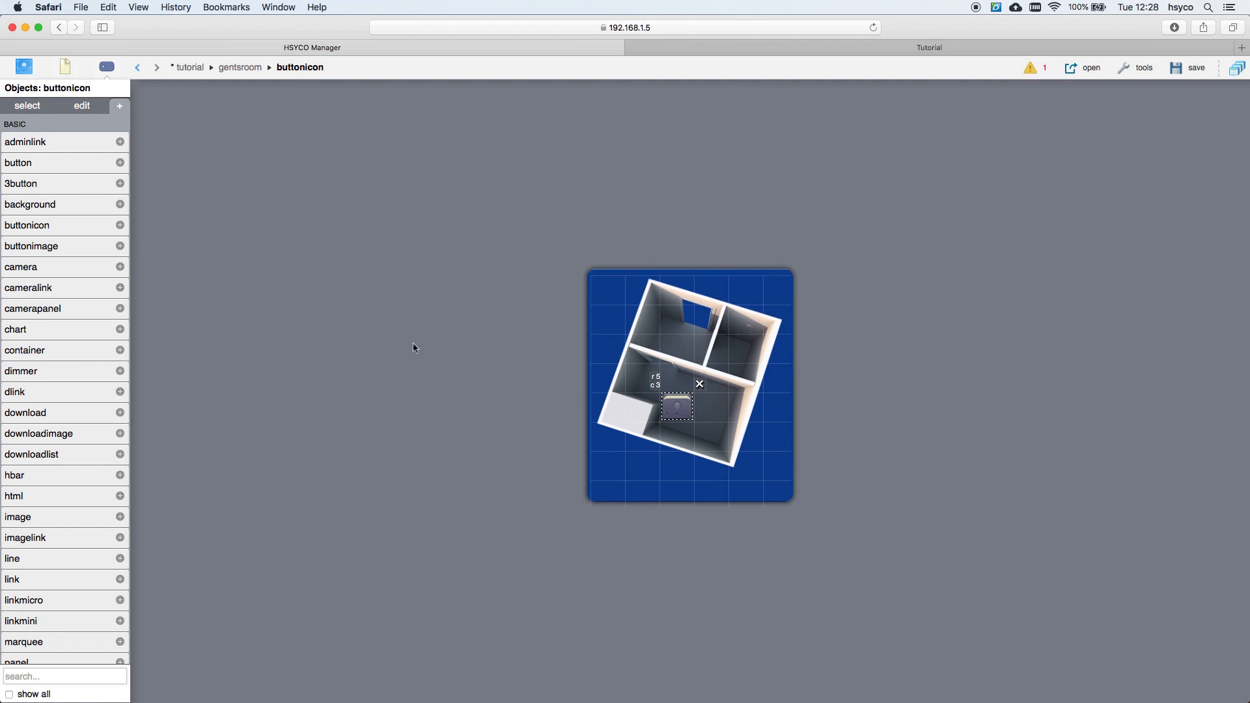
pyautogui.click(83, 108)
pyautogui.click(88, 180)
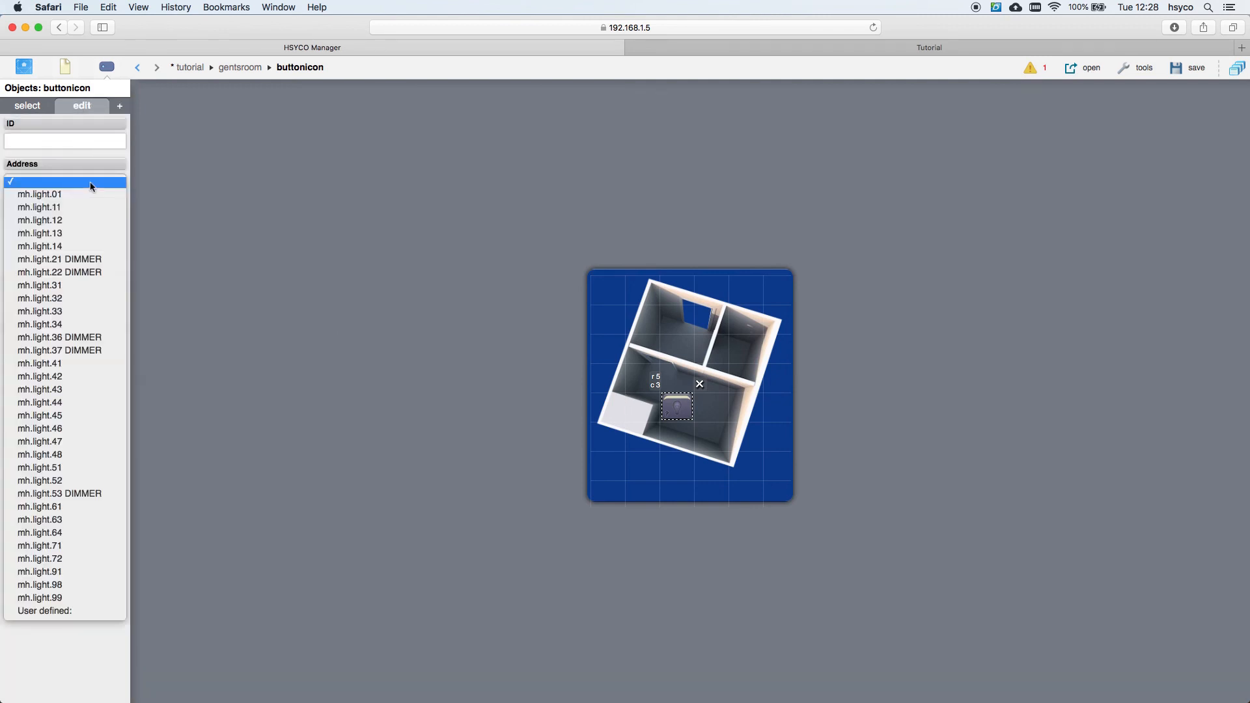
pyautogui.click(64, 237)
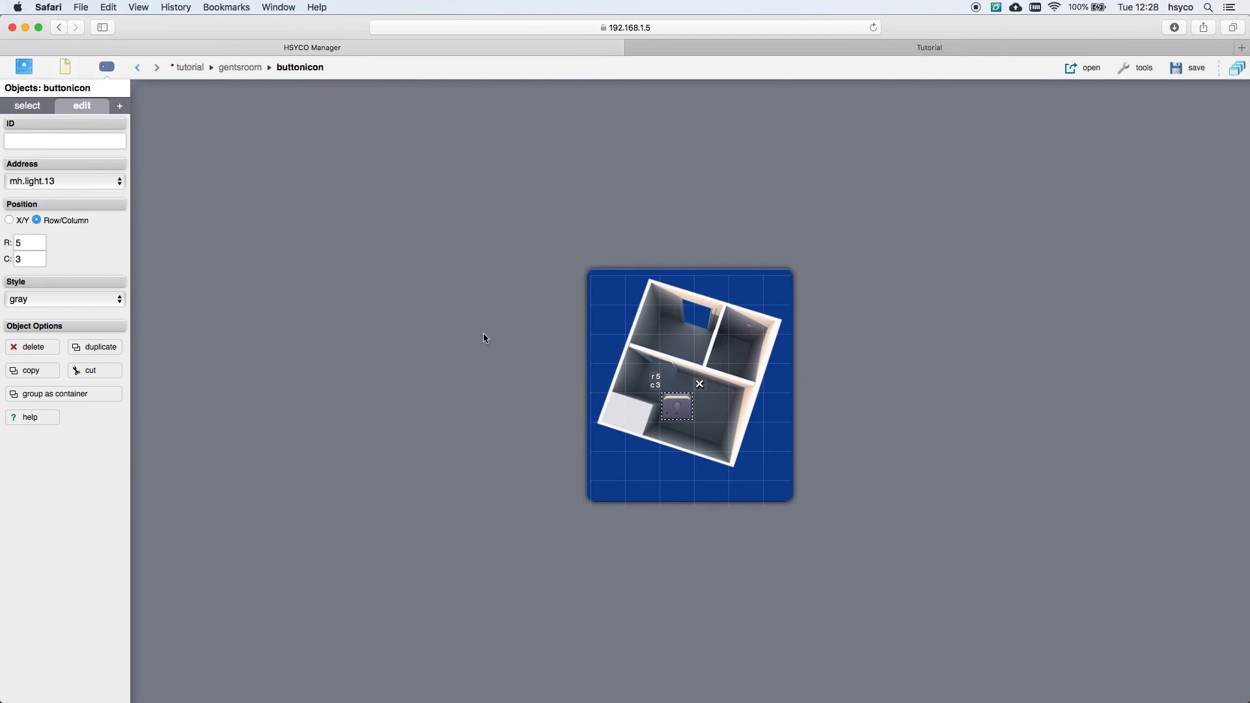
pyautogui.click(1178, 68)
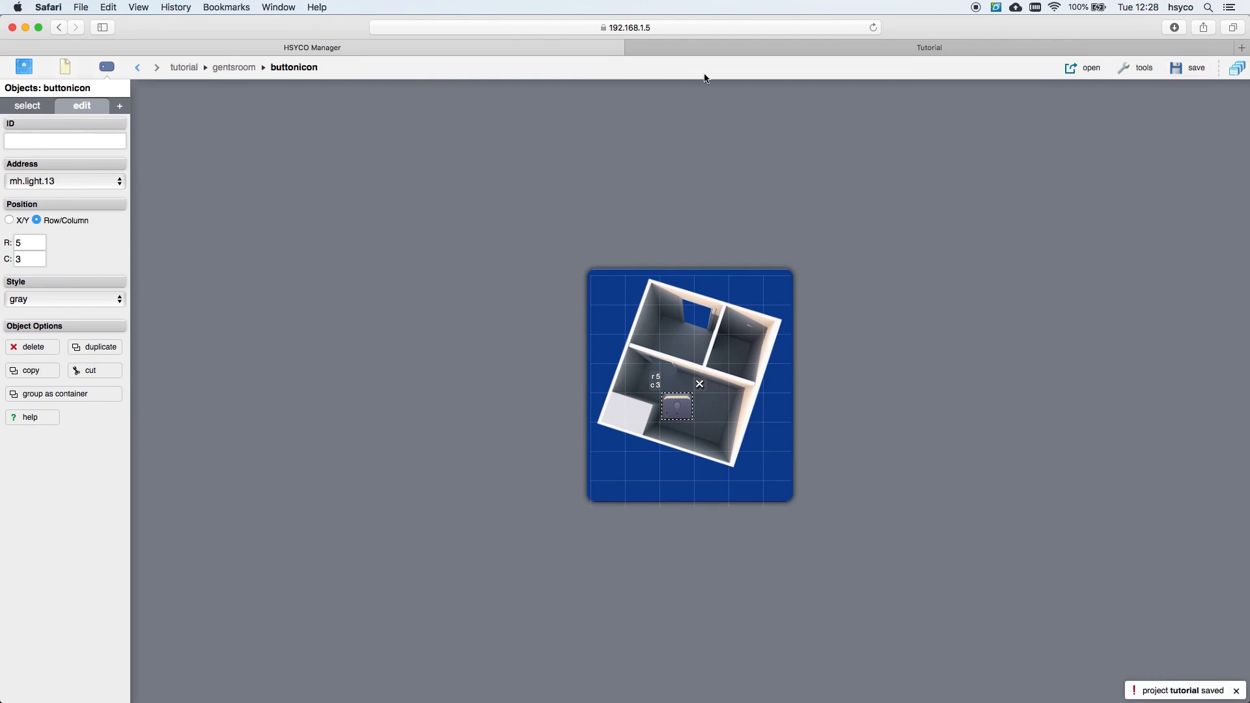
# Step: Reload the Tutorial page, open the gents room popup, toggle its light on and off, then close it
pyautogui.click(717, 47)
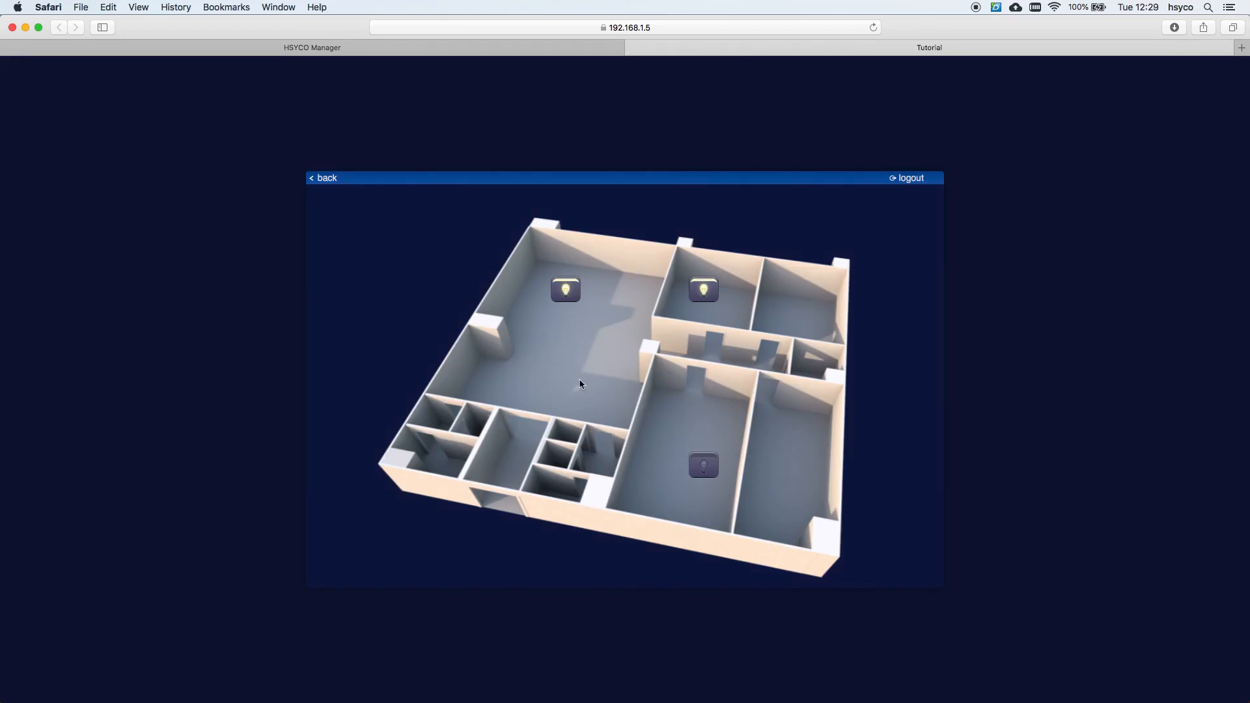
pyautogui.press('super+r')
pyautogui.click(435, 460)
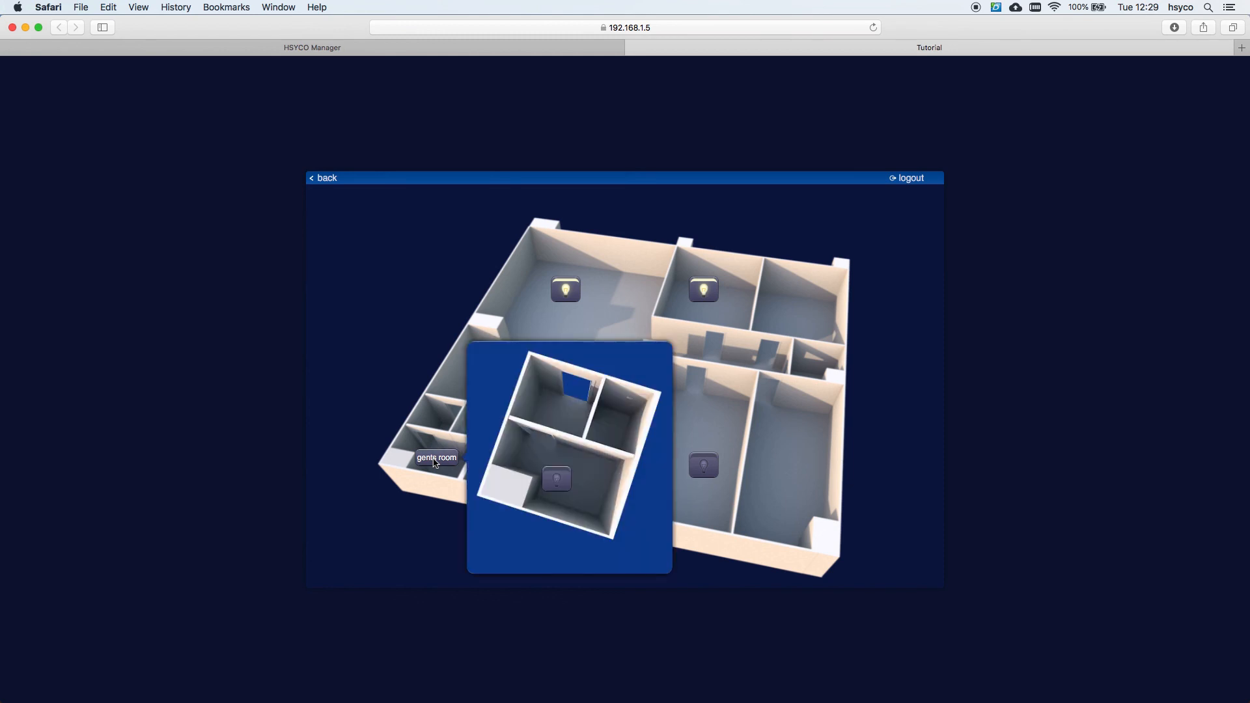
pyautogui.click(556, 479)
pyautogui.click(557, 480)
pyautogui.click(437, 459)
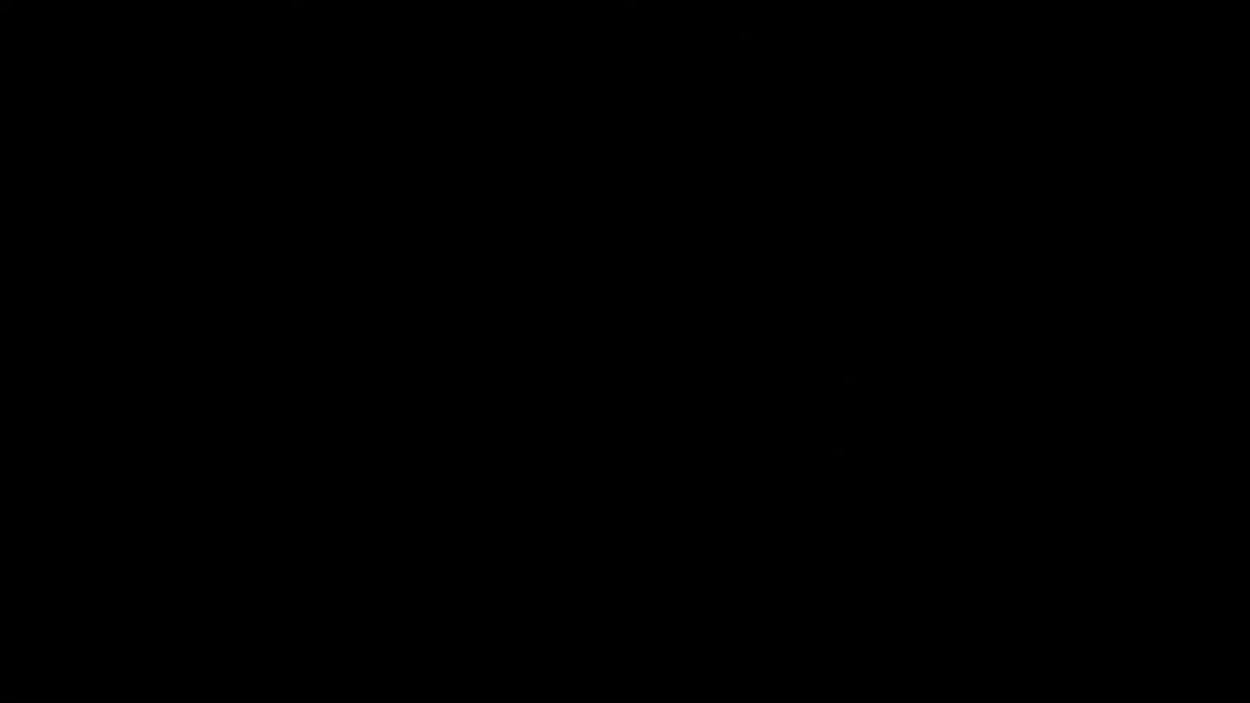